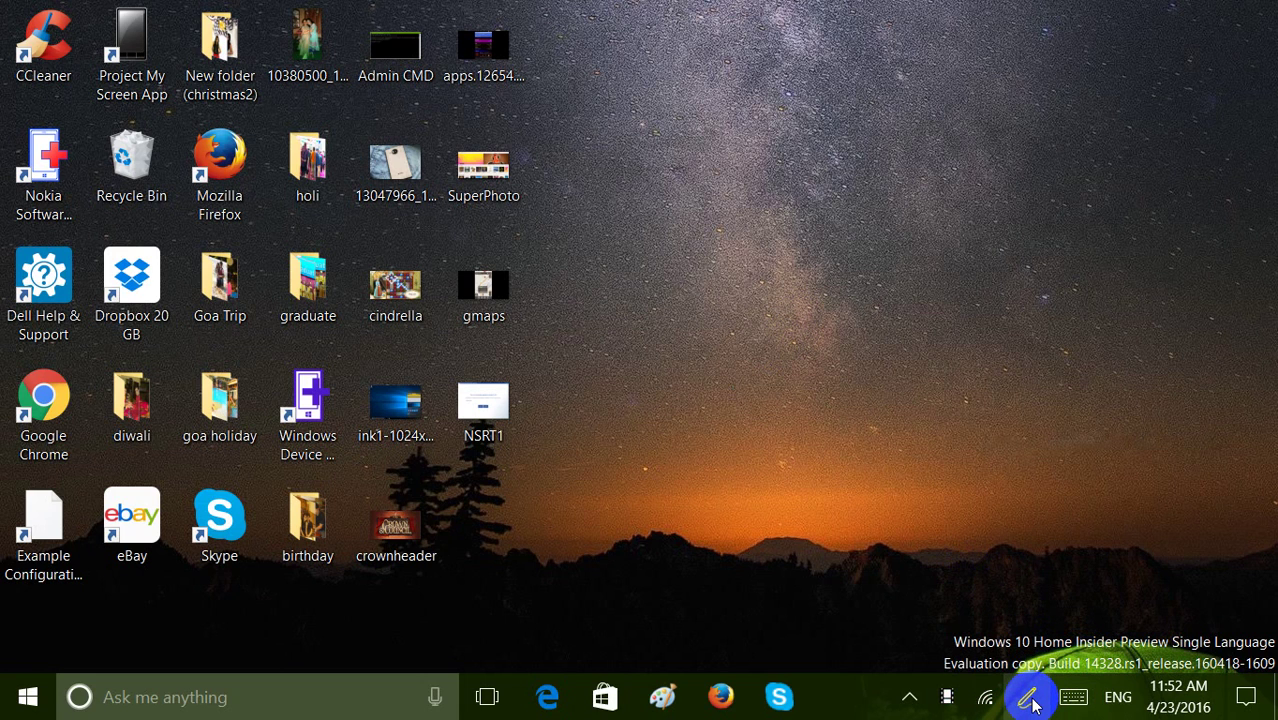
# Step: Open the Windows Ink Workspace and look through its tools, recently used apps and suggestions
pyautogui.click(1028, 698)
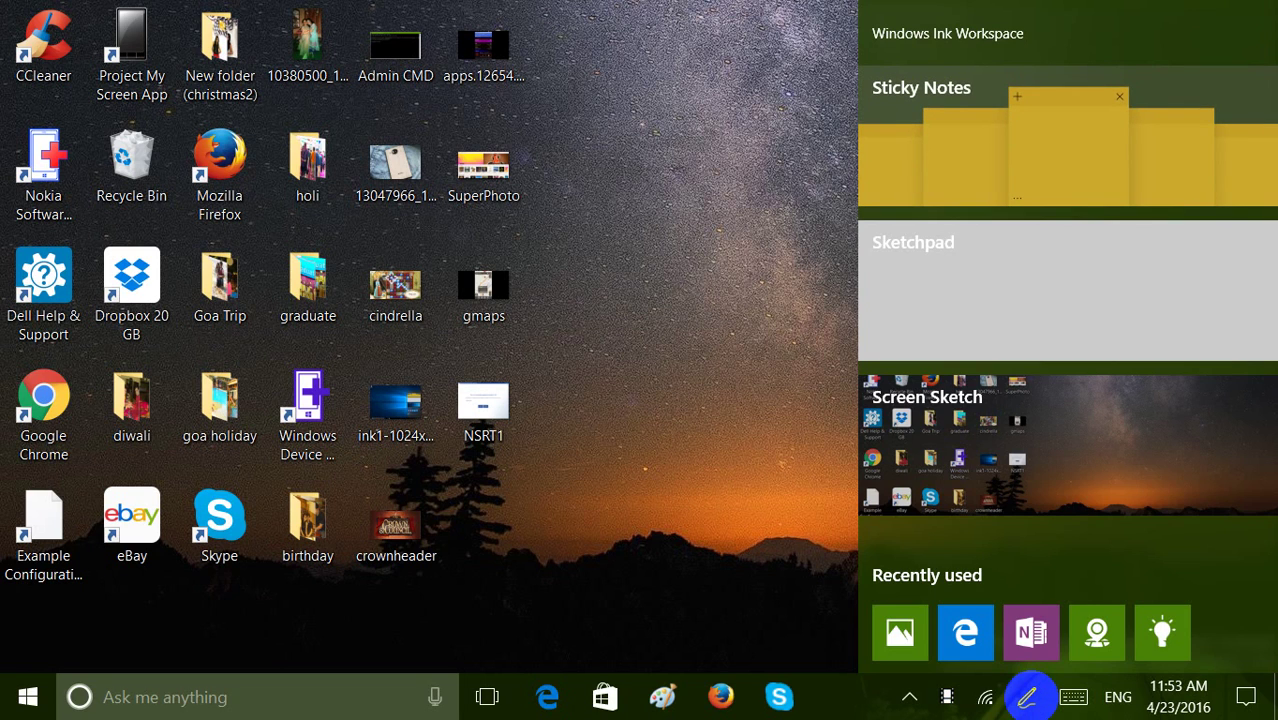
pyautogui.scroll(-3, 1067, 340)
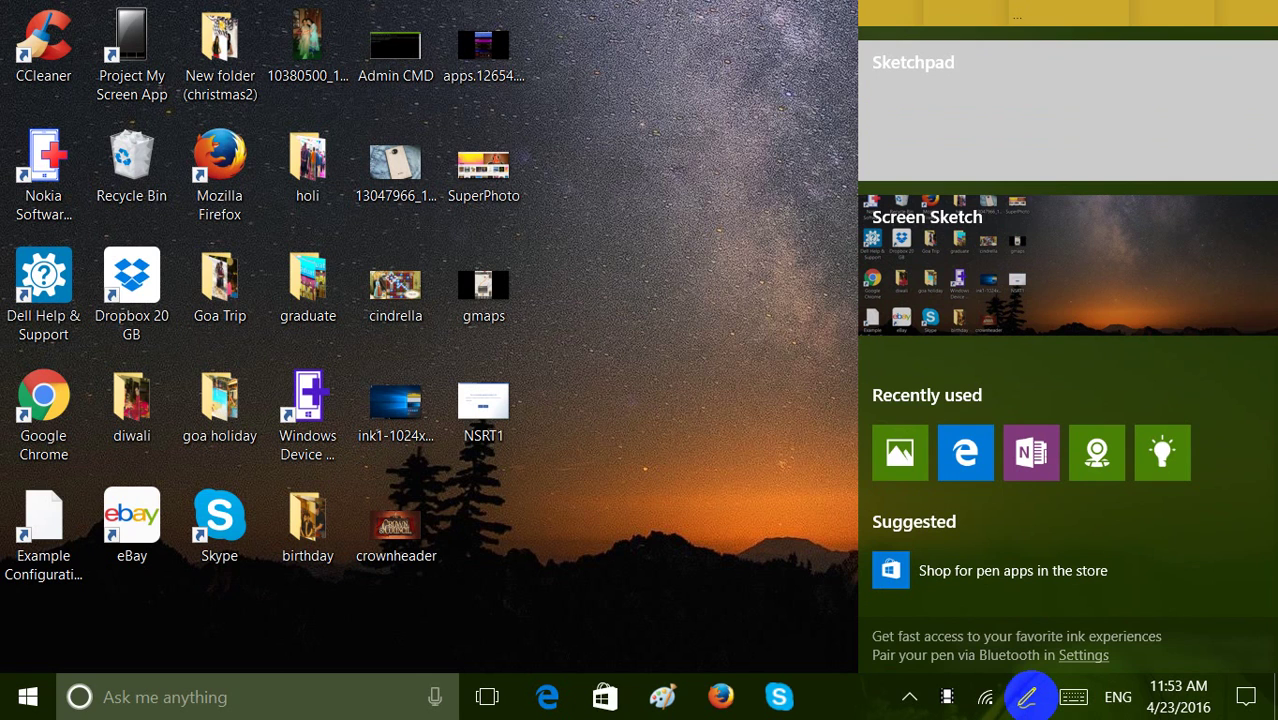
pyautogui.click(1027, 697)
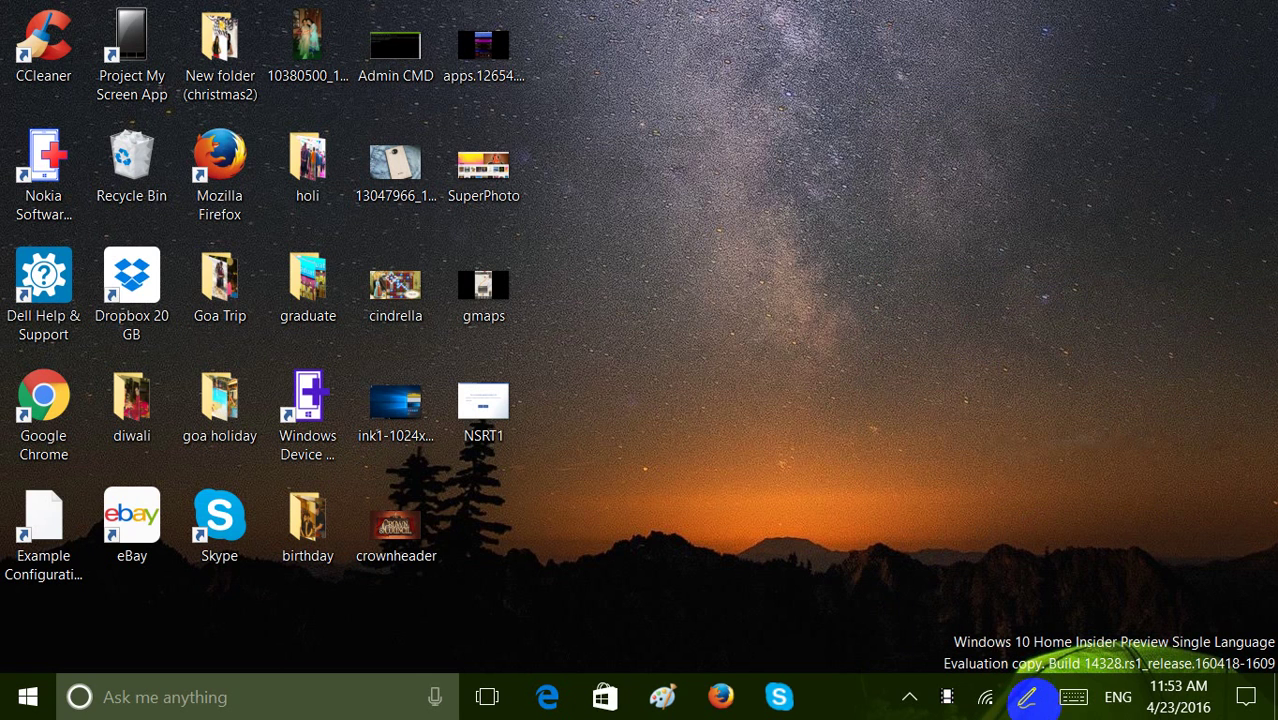
pyautogui.click(1027, 697)
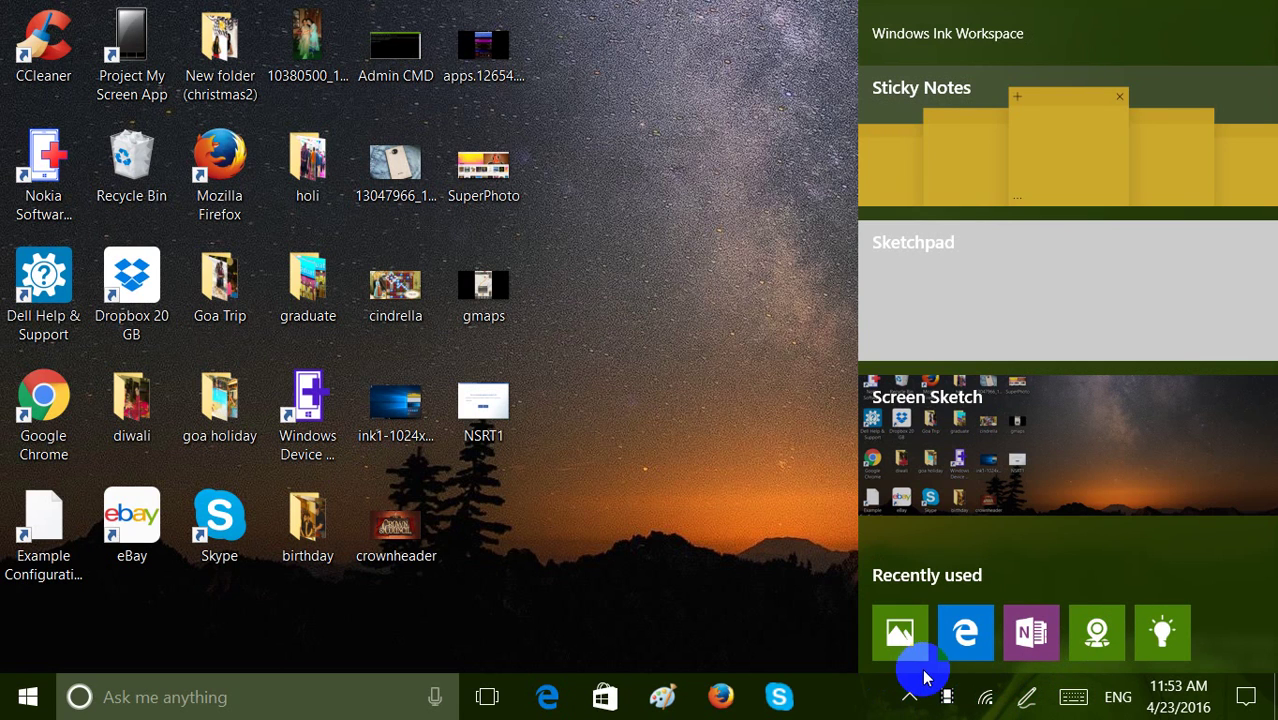
# Step: Check the taskbar option for showing the Windows Ink Workspace button and briefly view the workspace's full-screen mode
pyautogui.rightClick(928, 712)
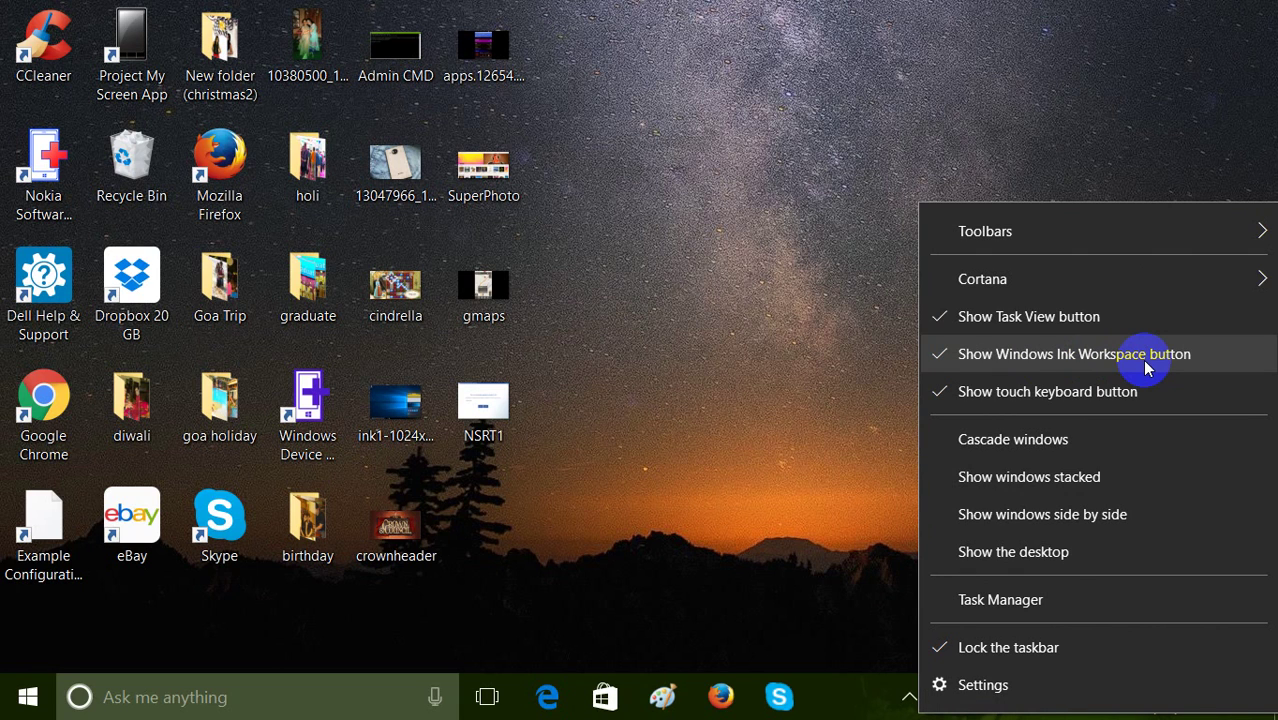
pyautogui.click(587, 226)
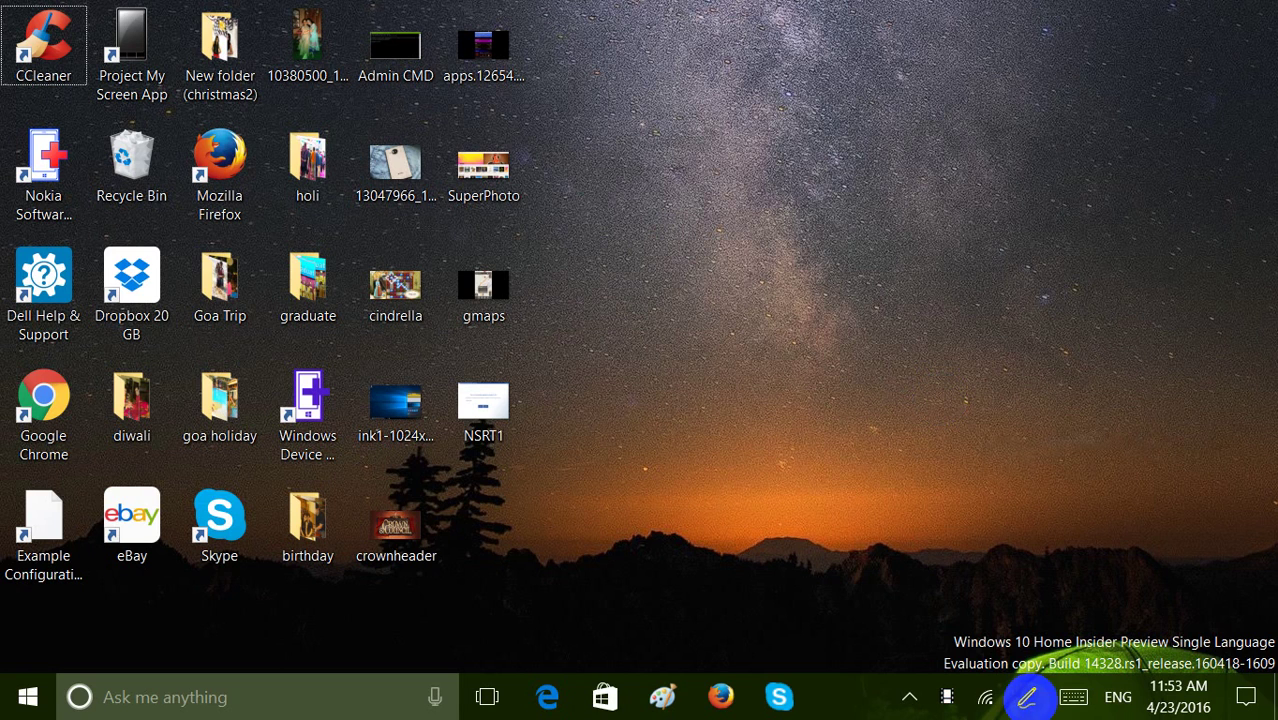
pyautogui.click(1027, 697)
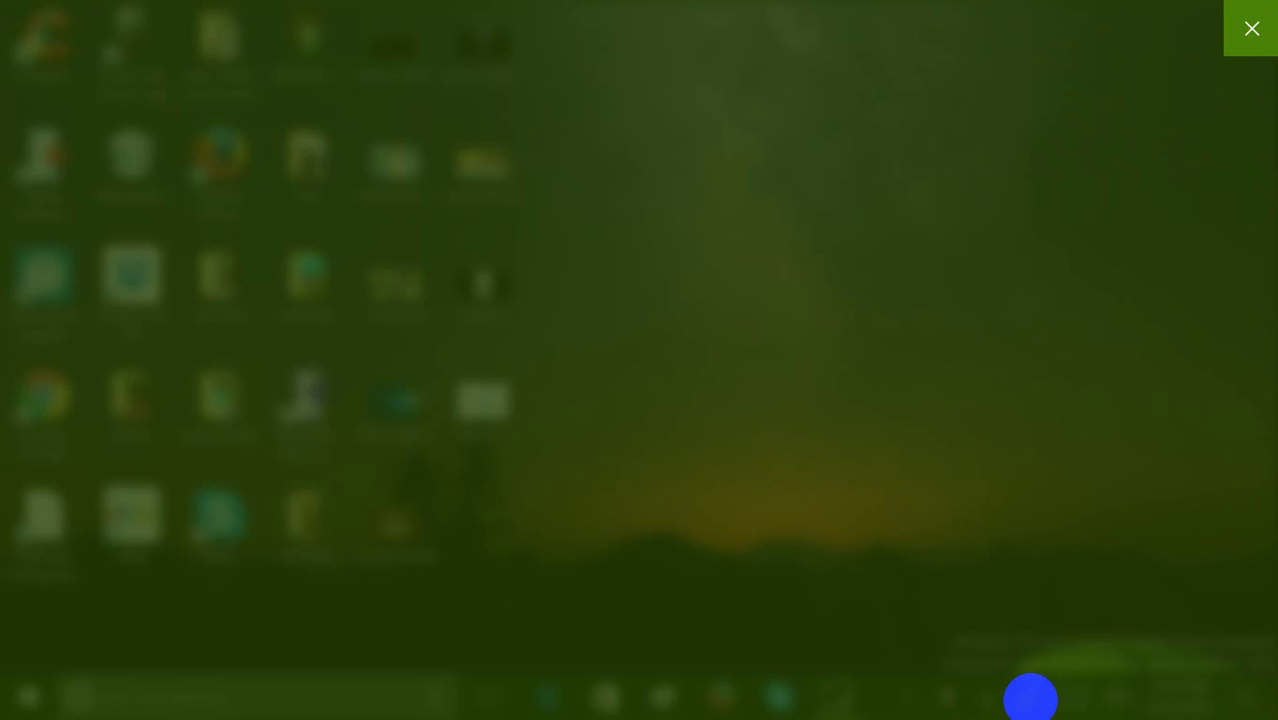
pyautogui.press('Escape')
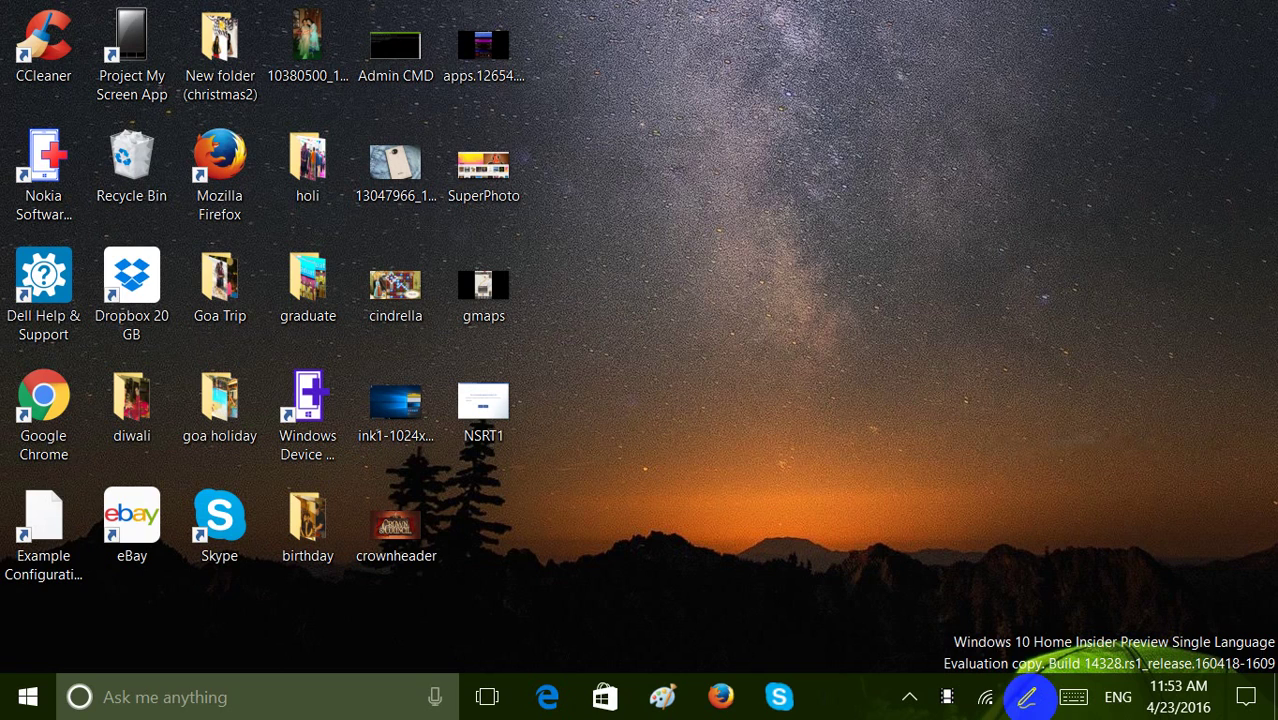
# Step: Open the Start screen and browse the All Apps list from beginning to end
pyautogui.press('super')
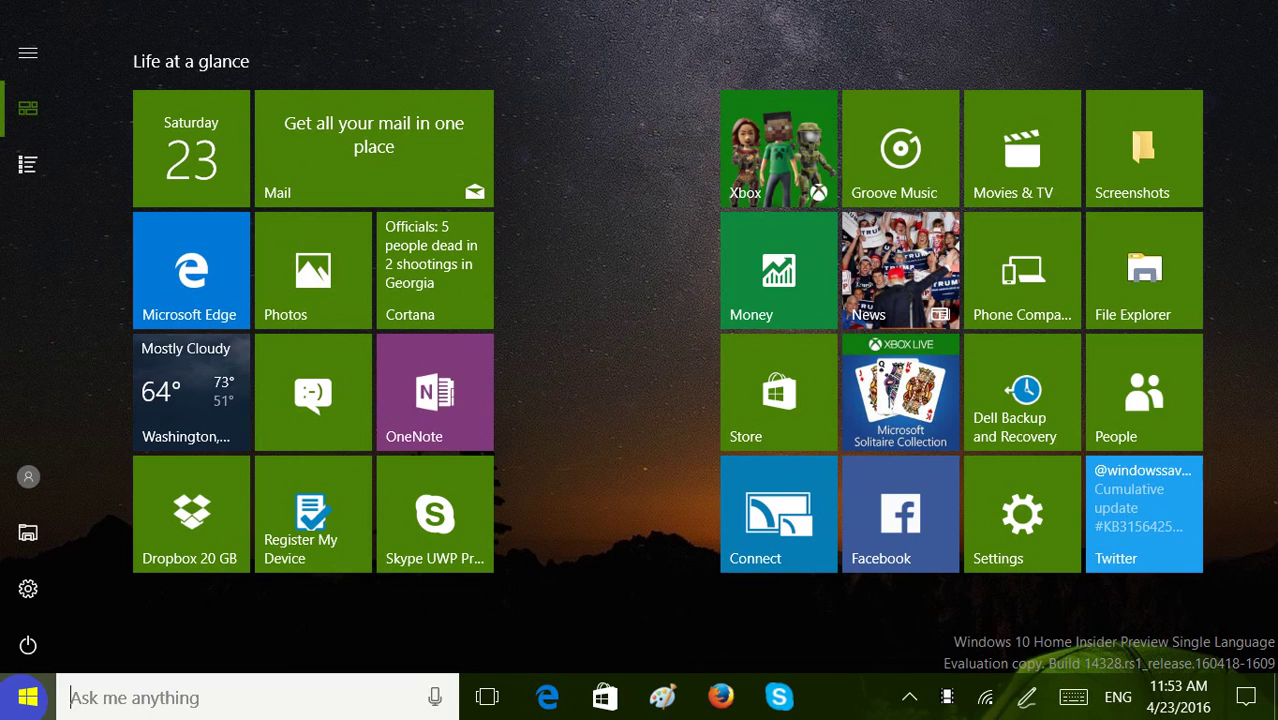
pyautogui.press('super')
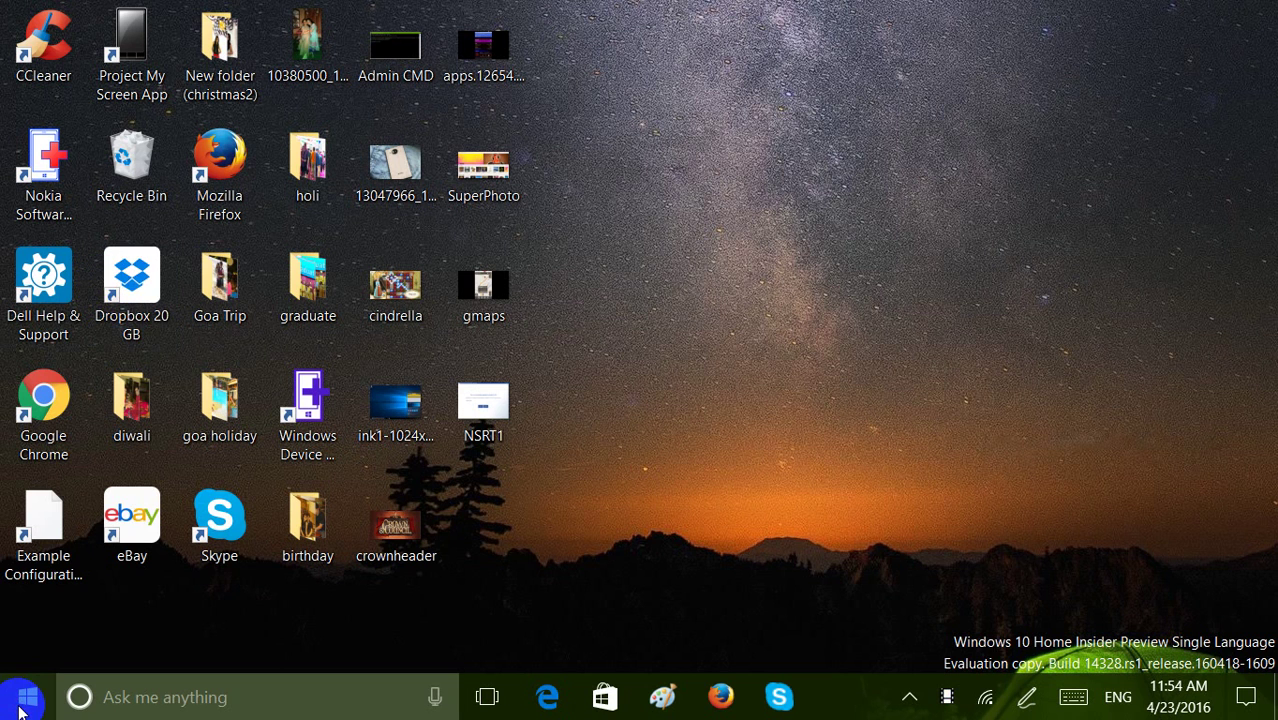
pyautogui.click(22, 702)
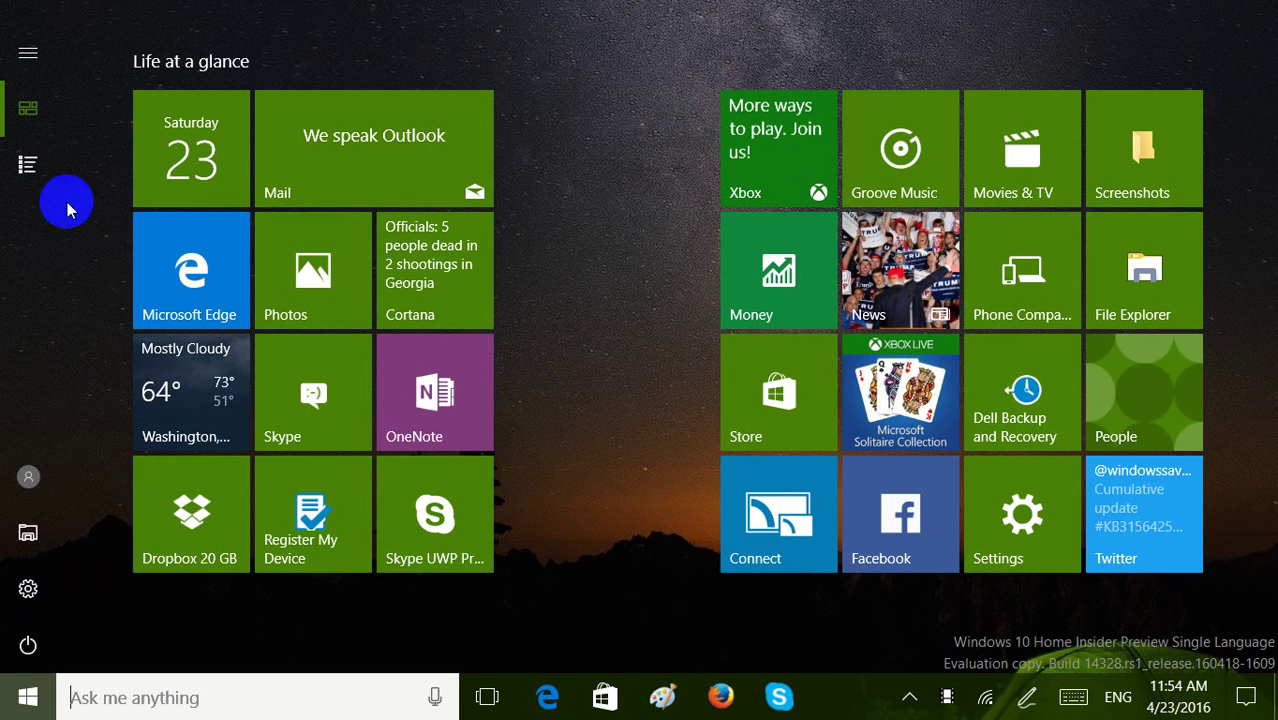
pyautogui.click(39, 175)
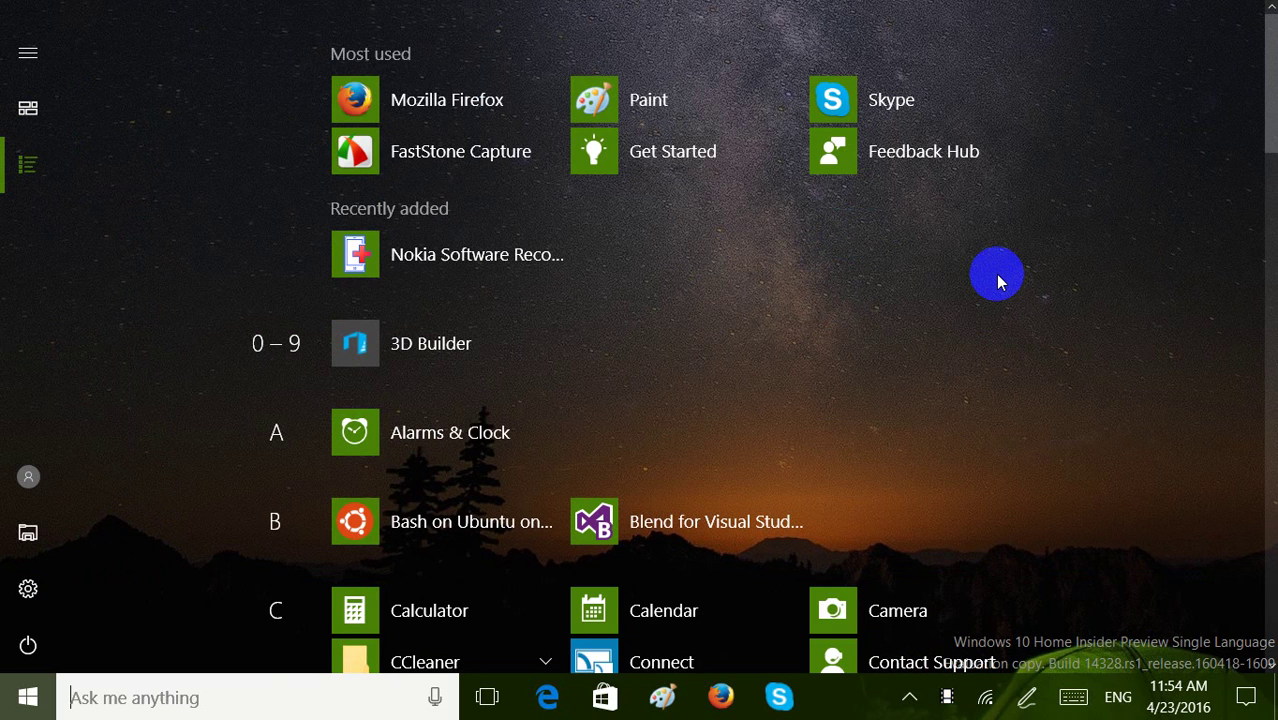
pyautogui.scroll(-4, 996, 278)
pyautogui.scroll(-5, 997, 280)
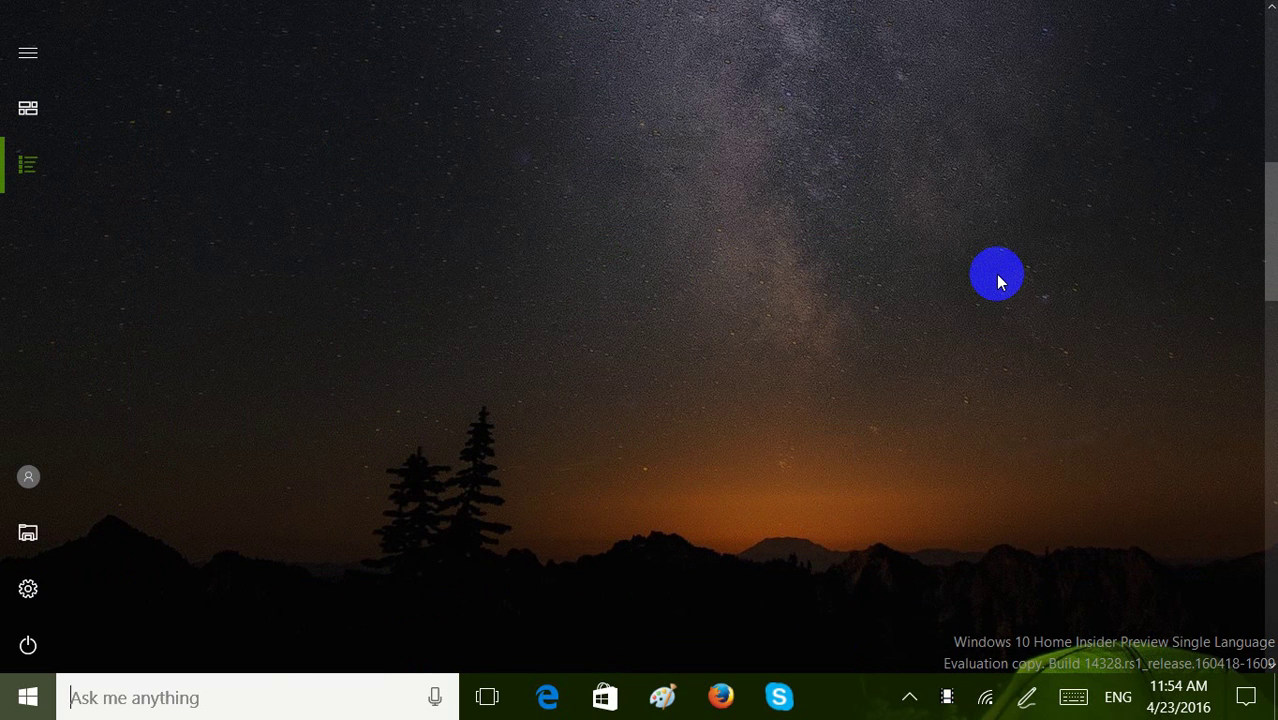
pyautogui.scroll(-5, 997, 280)
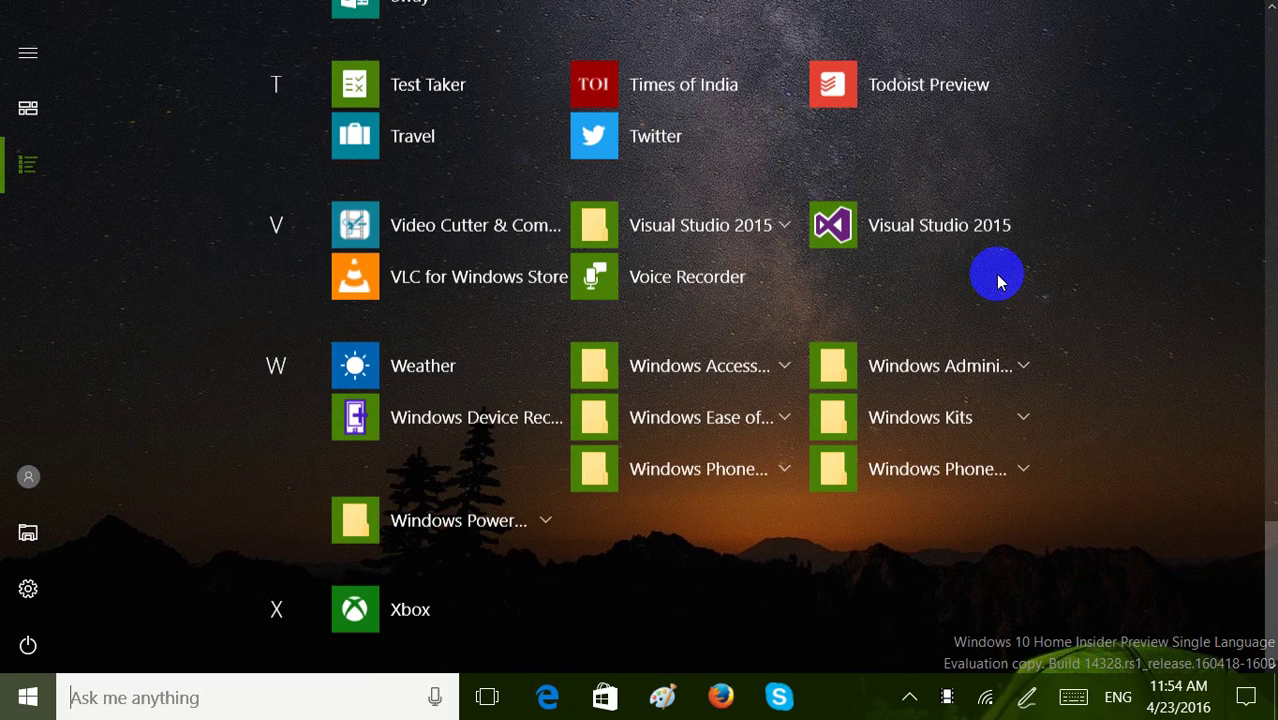
pyautogui.scroll(5, 997, 280)
pyautogui.scroll(5, 997, 280)
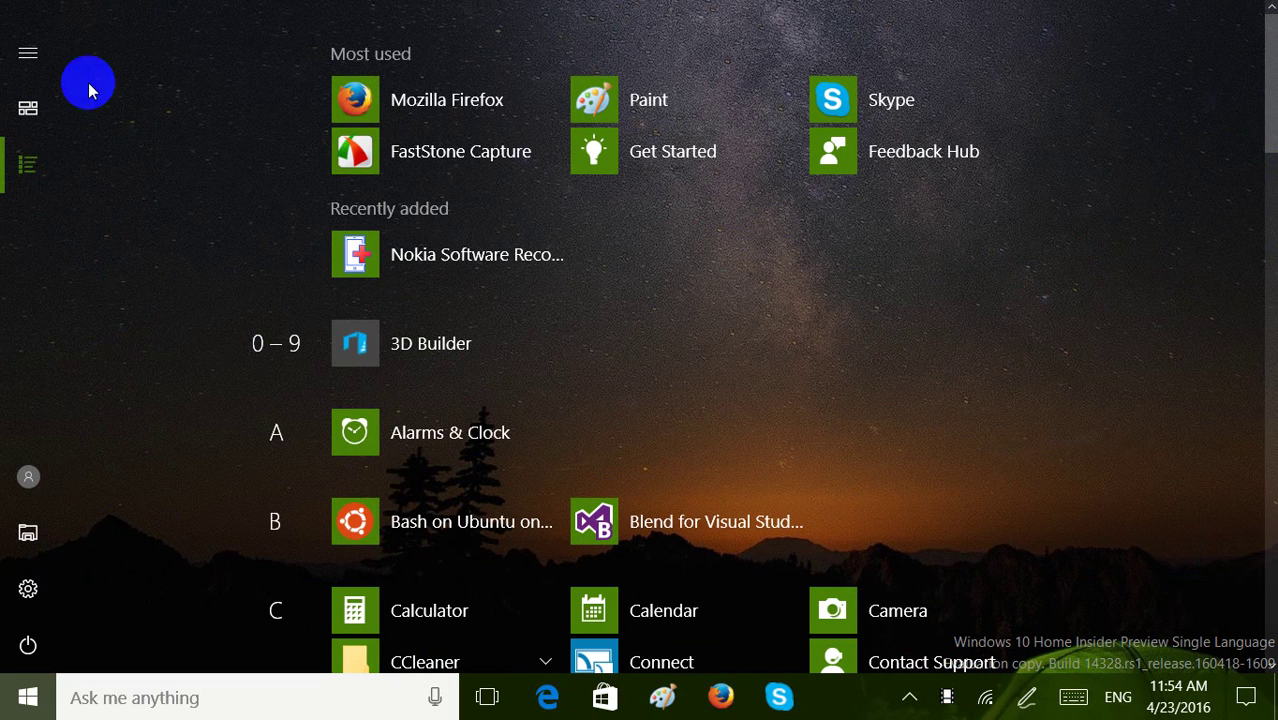
# Step: Switch Start between pinned tiles and all apps, and look at the expanded labels of its navigation bar
pyautogui.click(33, 107)
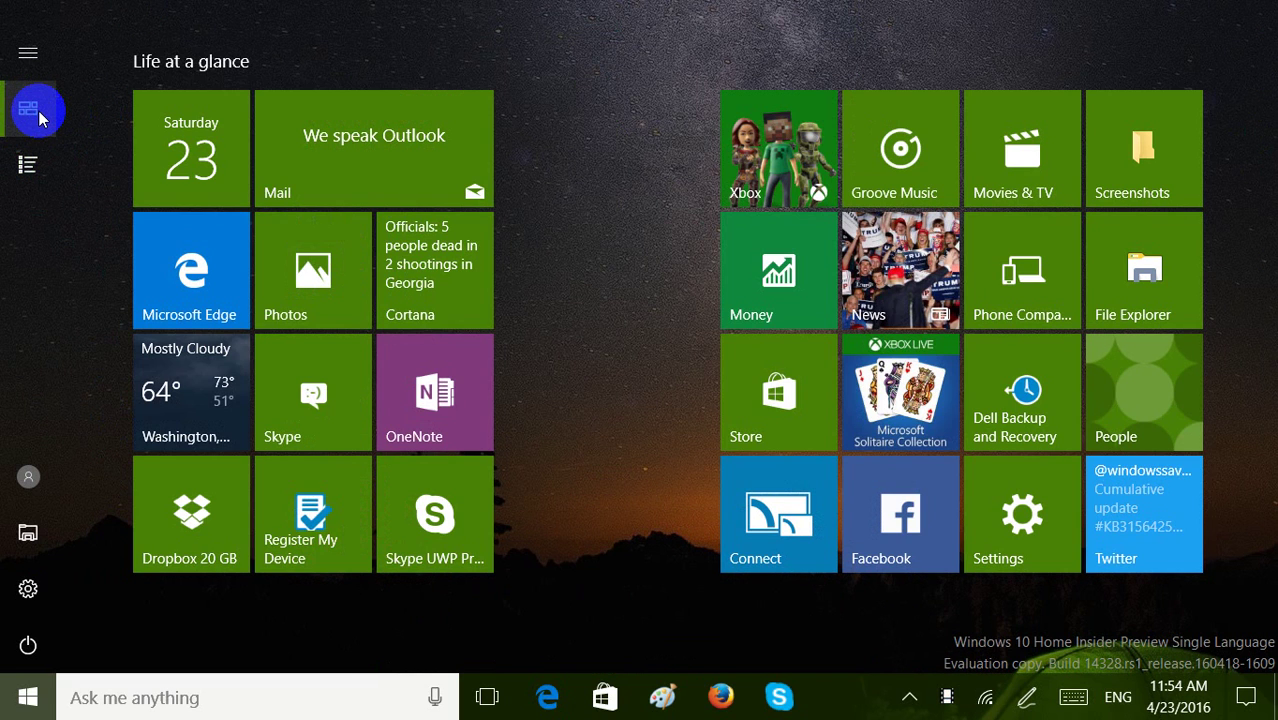
pyautogui.click(31, 158)
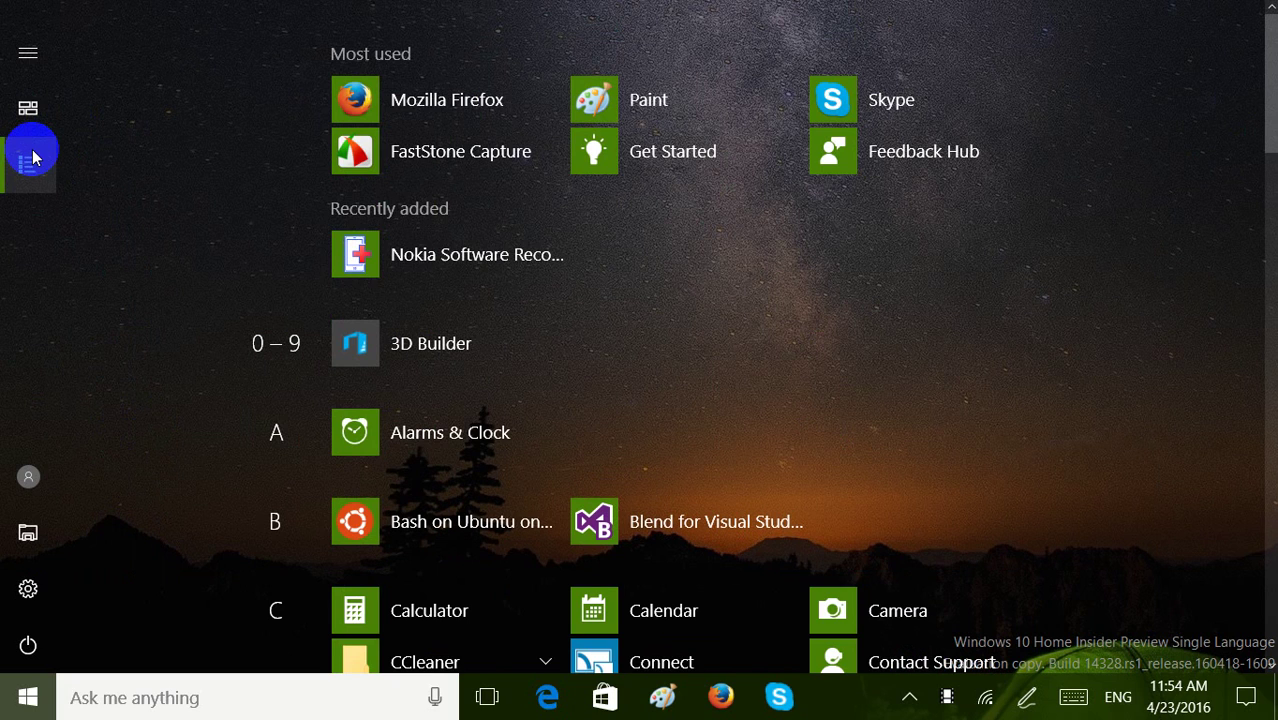
pyautogui.click(36, 70)
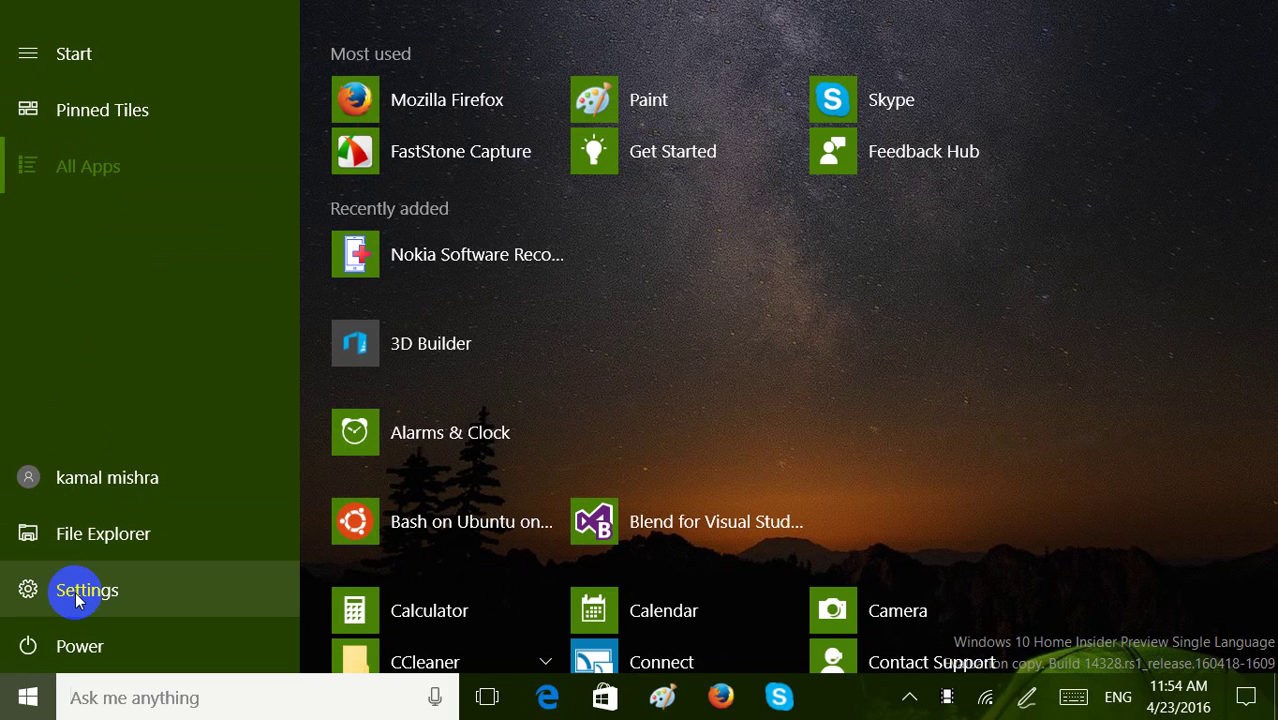
pyautogui.click(20, 52)
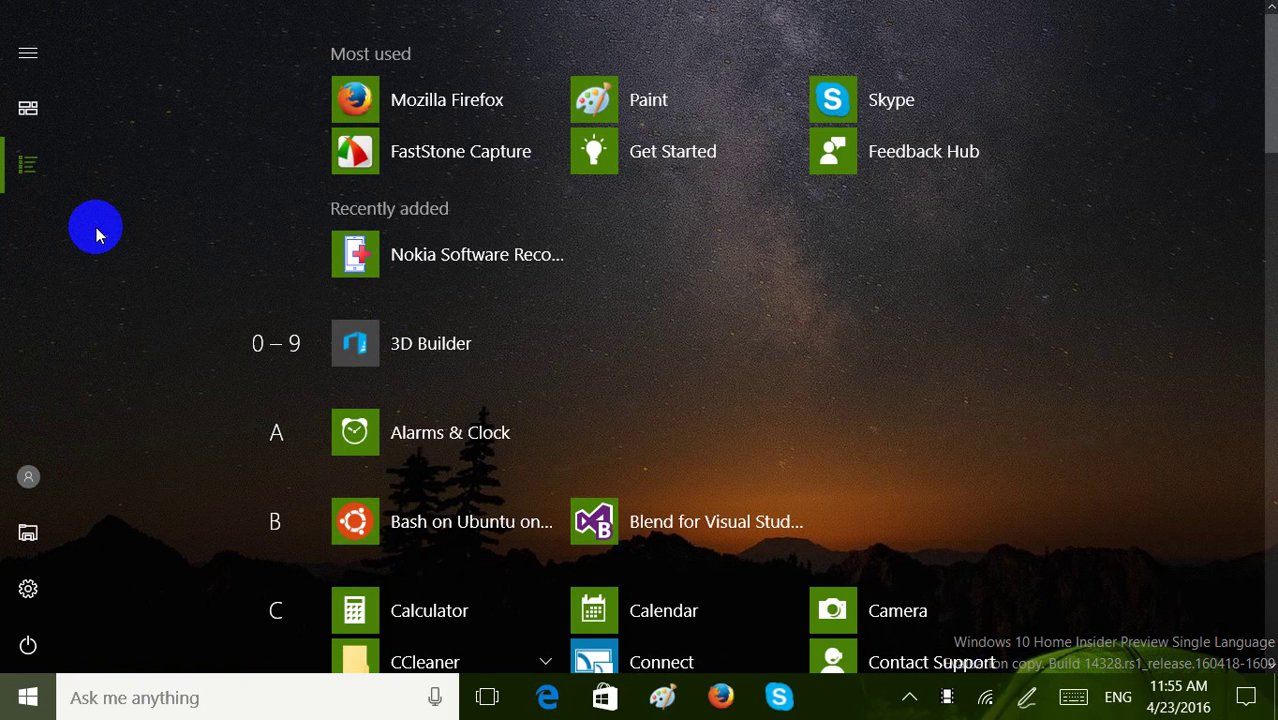
# Step: Turn on tablet mode through the Action Center's quick actions and close the Action Center
pyautogui.click(1246, 697)
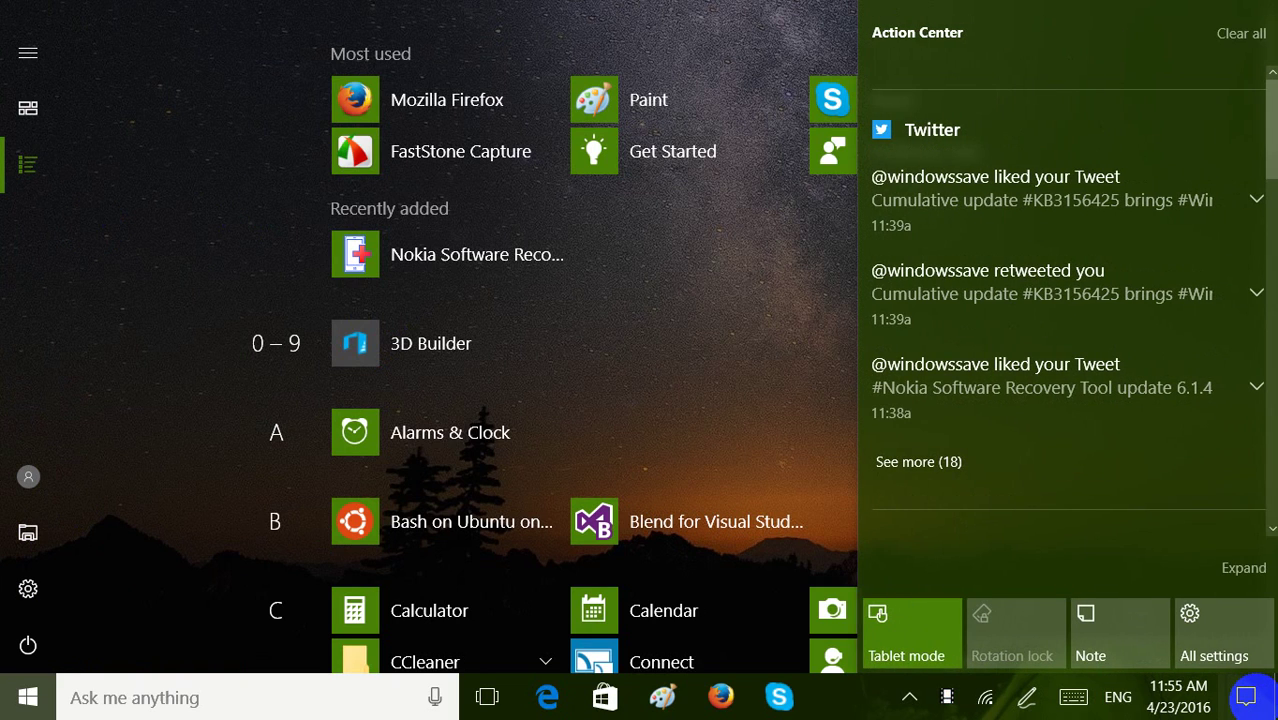
pyautogui.click(906, 632)
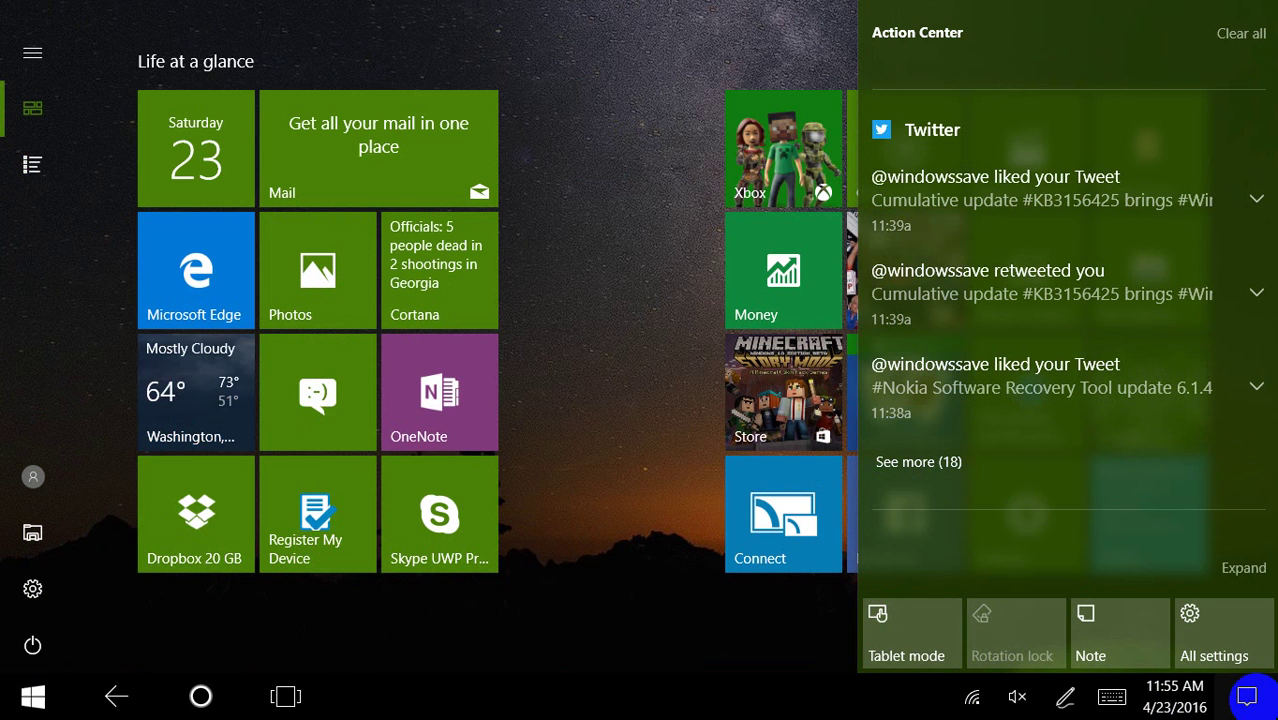
pyautogui.press('Escape')
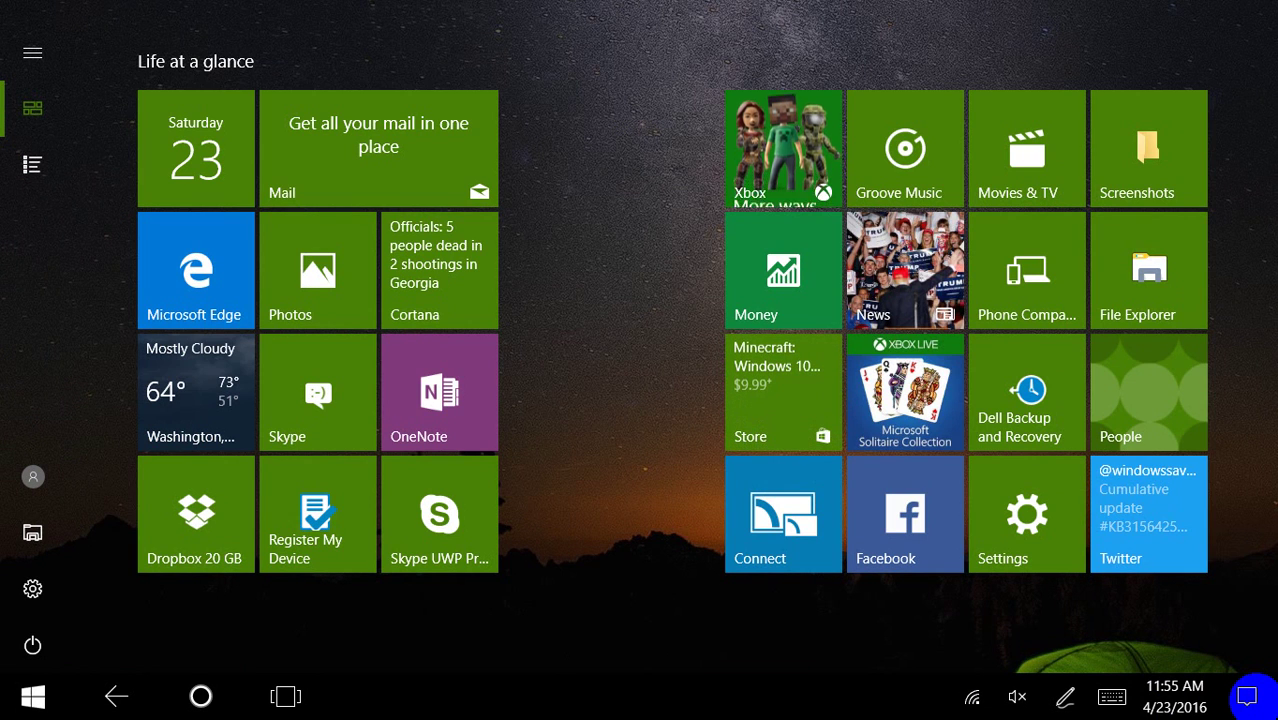
# Step: Look through the tablet-mode Start screen's All Apps and Pinned Tiles views with the navigation labels expanded
pyautogui.moveTo(650, 585); pyautogui.dragTo(655, 446)
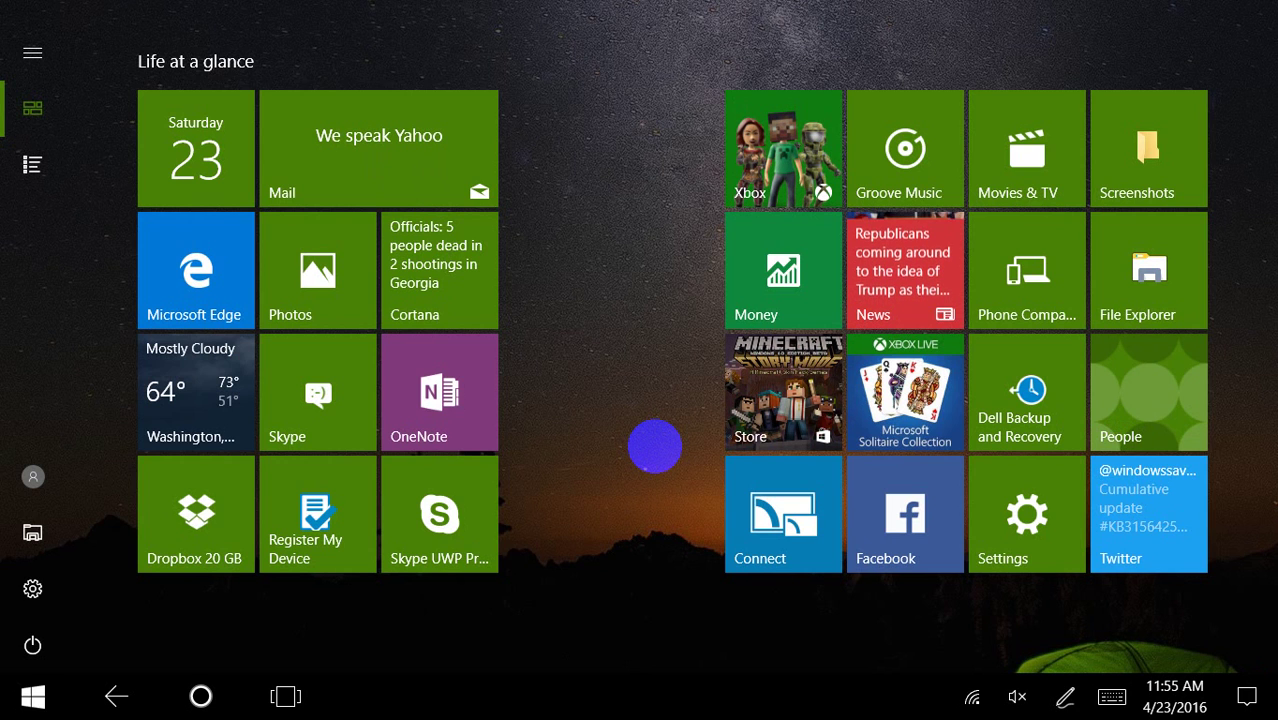
pyautogui.click(97, 166)
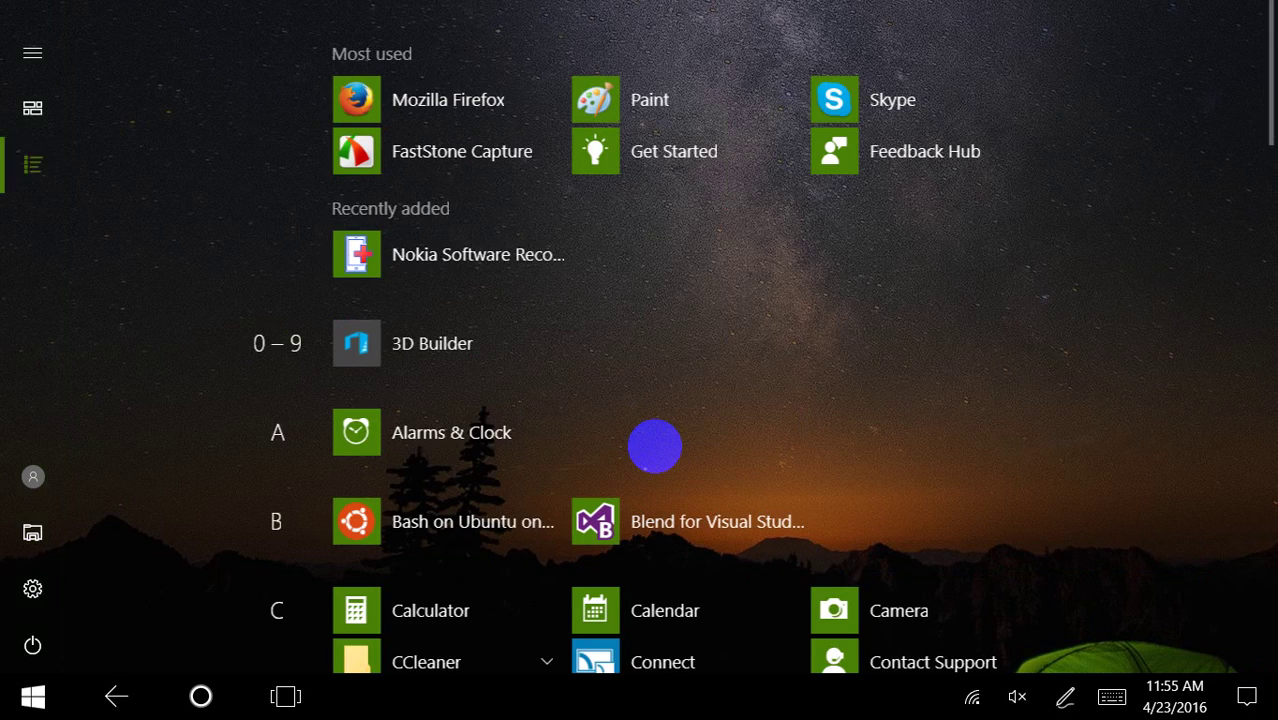
pyautogui.click(33, 54)
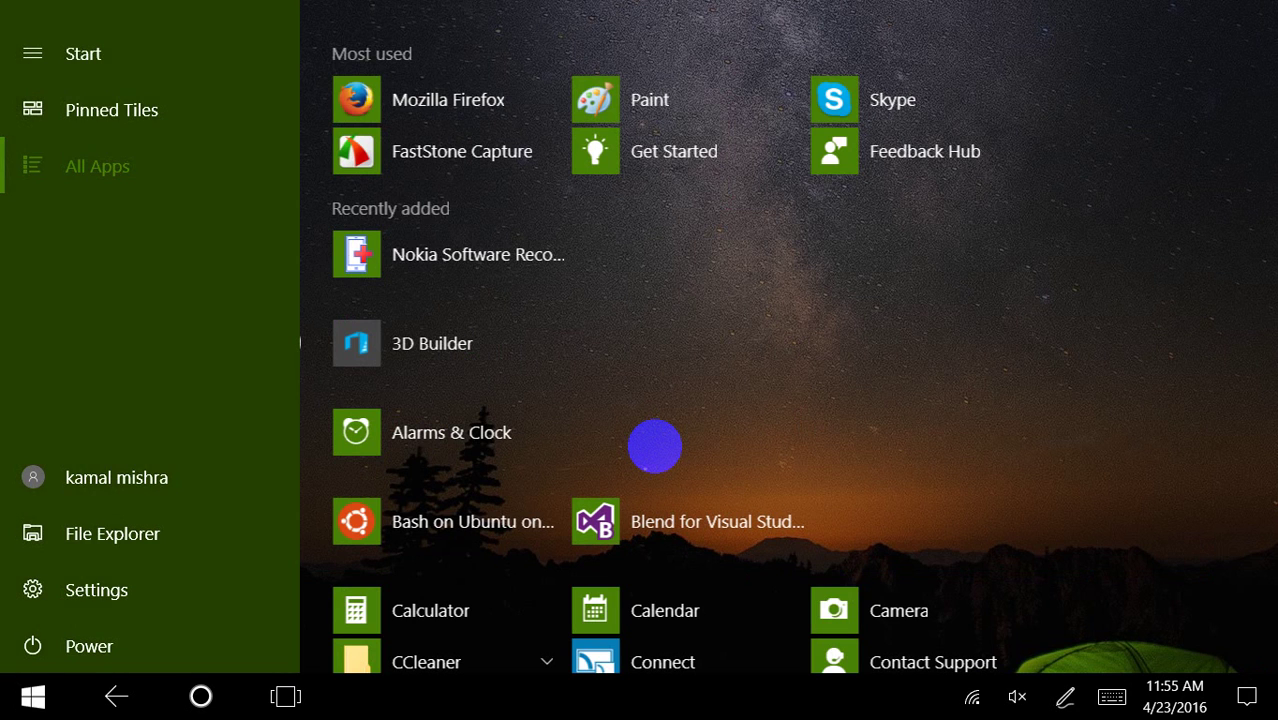
pyautogui.click(111, 110)
pyautogui.click(33, 54)
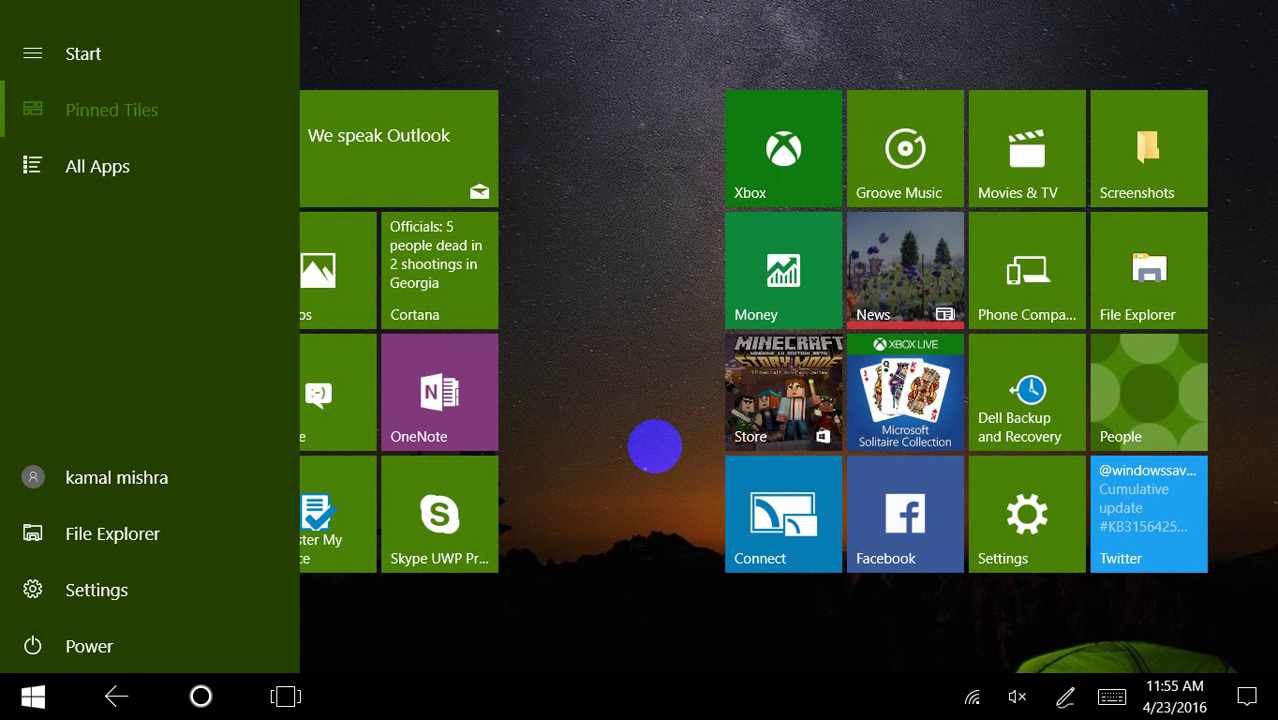
# Step: Review the Tablet mode page of the System settings and return to the Start screen
pyautogui.click(655, 447)
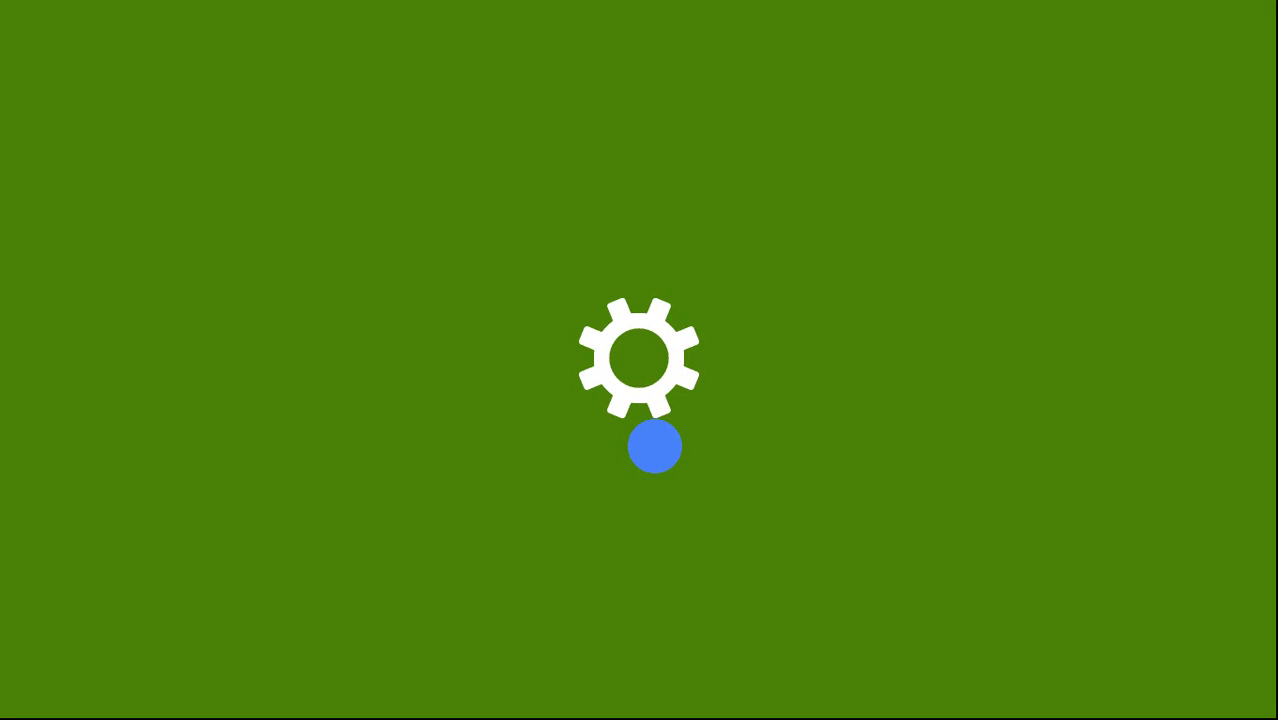
pyautogui.press('Return')
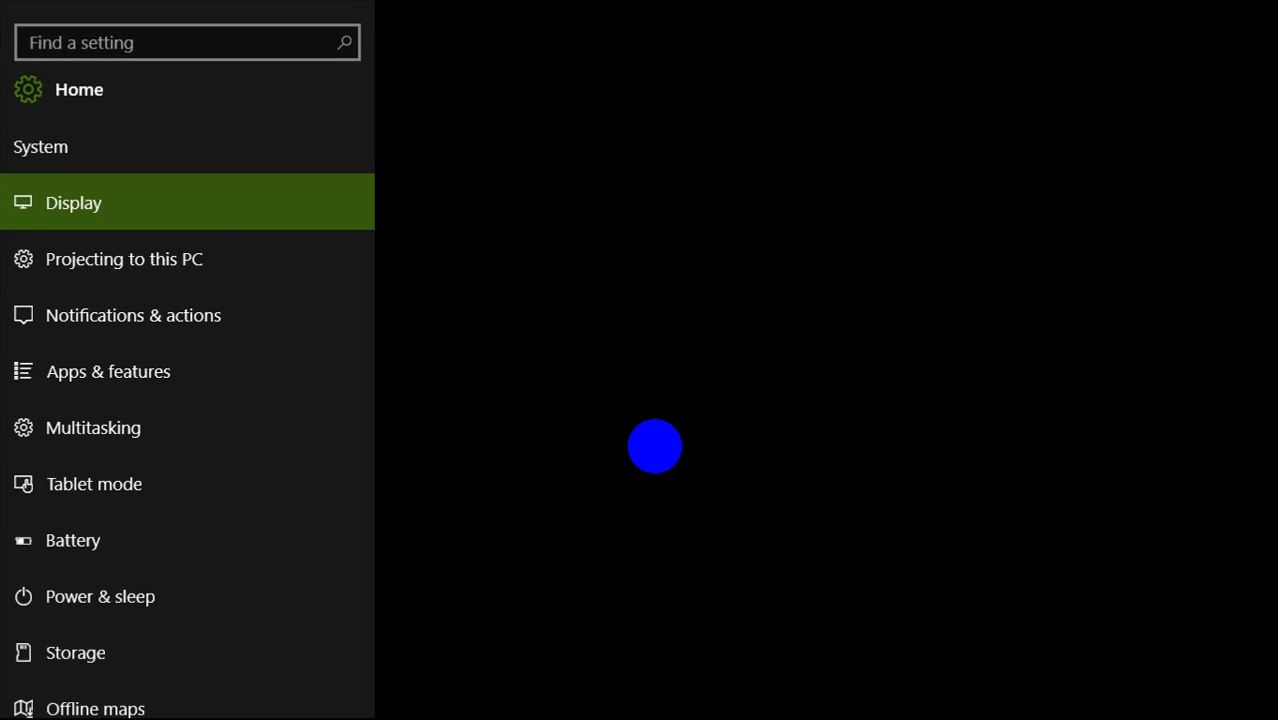
pyautogui.press('Down')
pyautogui.press('Down')
pyautogui.press('Down')
pyautogui.press('Down')
pyautogui.press('Down')
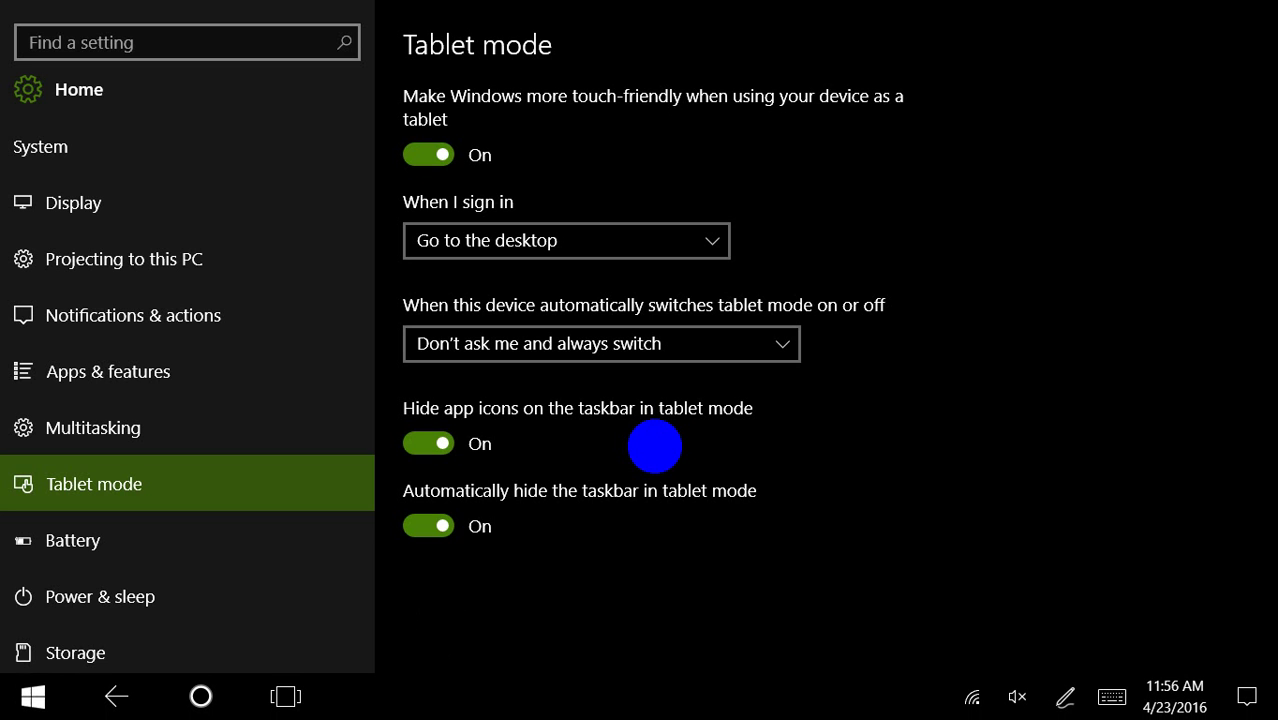
pyautogui.click(33, 697)
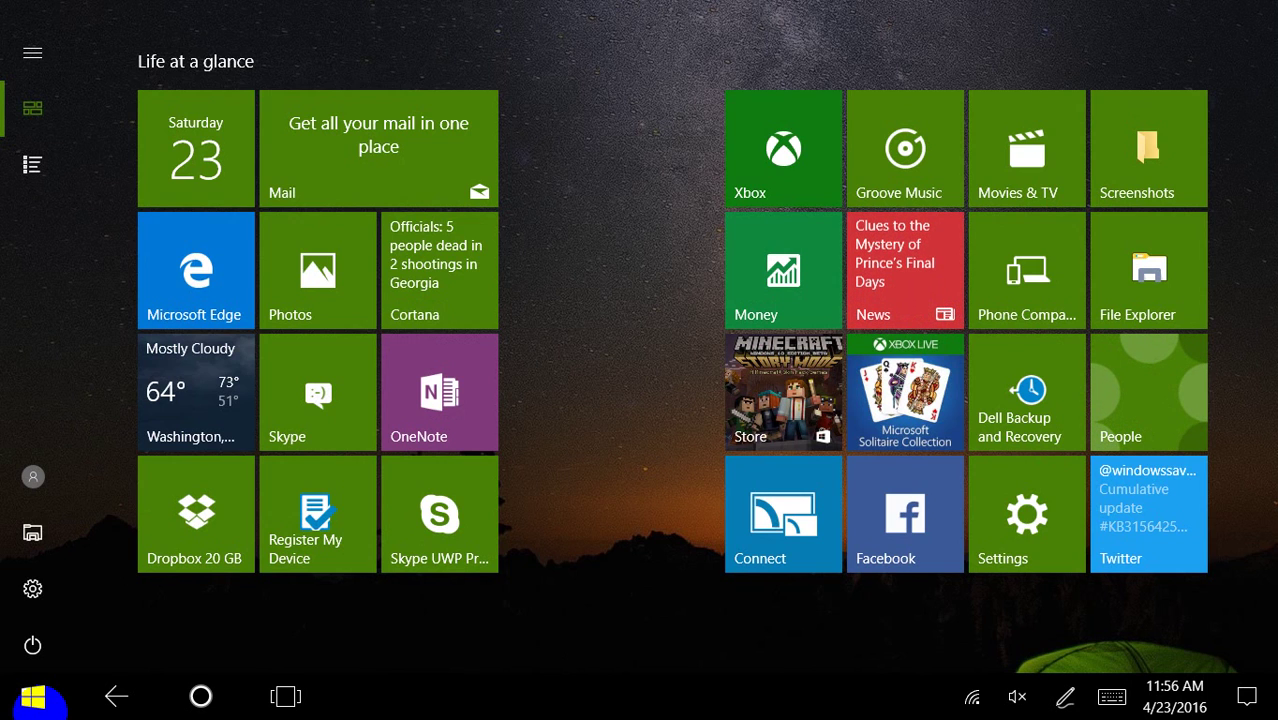
# Step: Open the Action Center, show the remaining Twitter notifications and browse through the list
pyautogui.click(1246, 697)
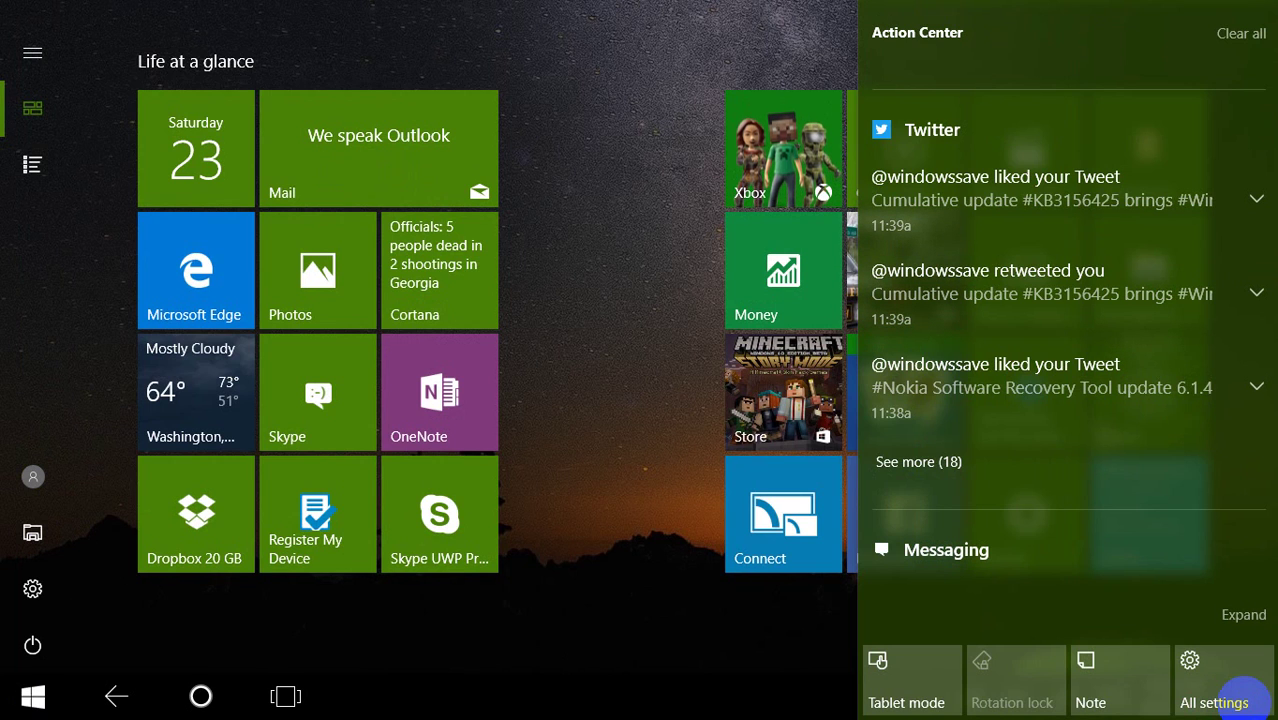
pyautogui.click(918, 461)
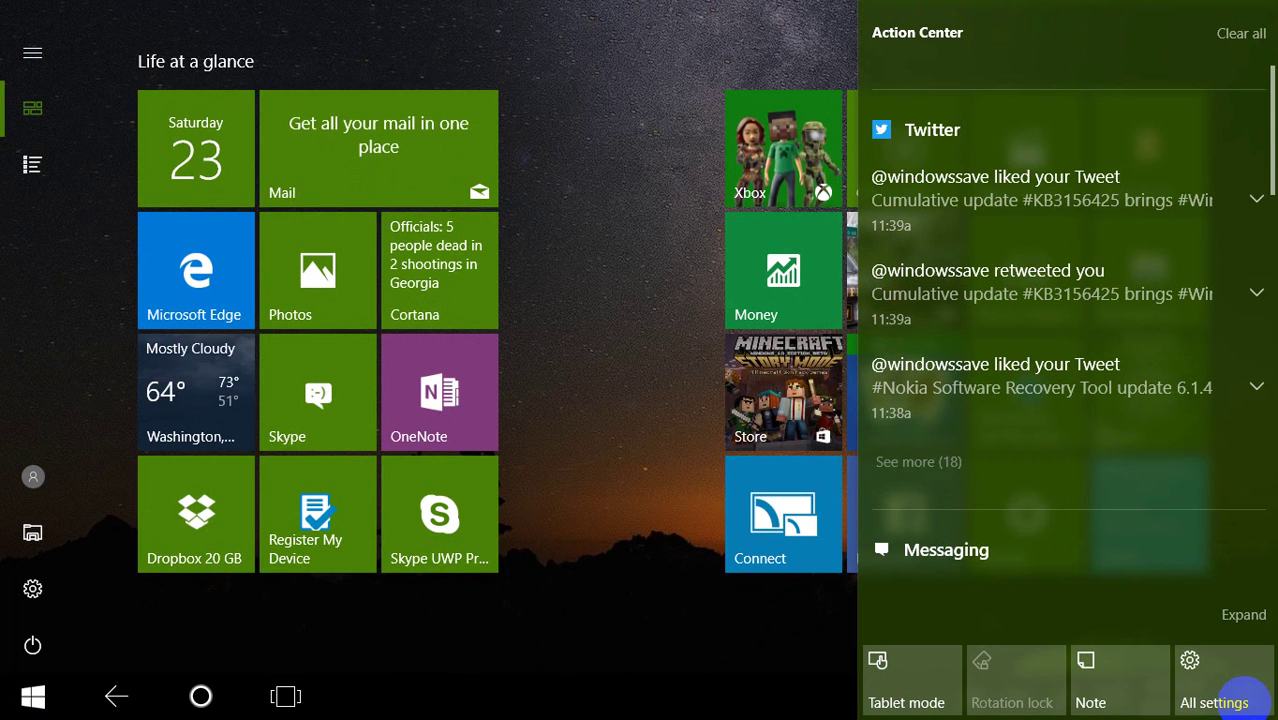
pyautogui.scroll(-1, 1070, 330)
pyautogui.scroll(-10, 1066, 330)
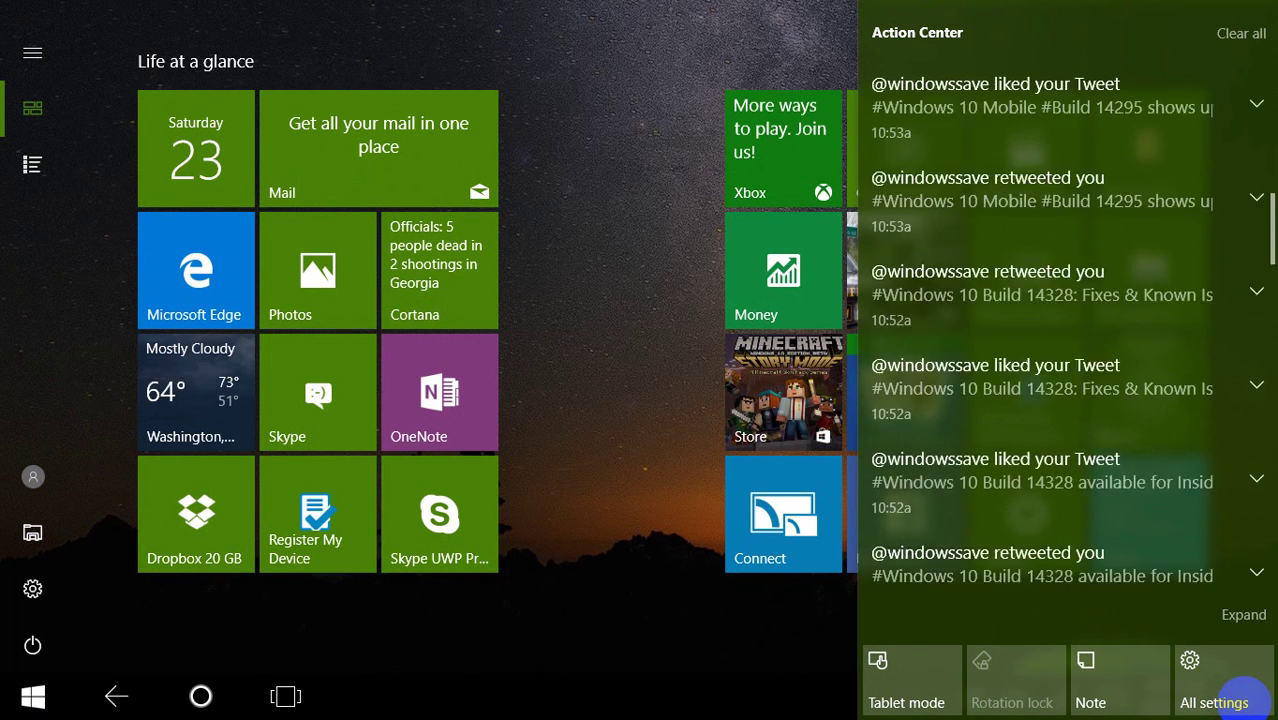
pyautogui.scroll(-10, 1066, 330)
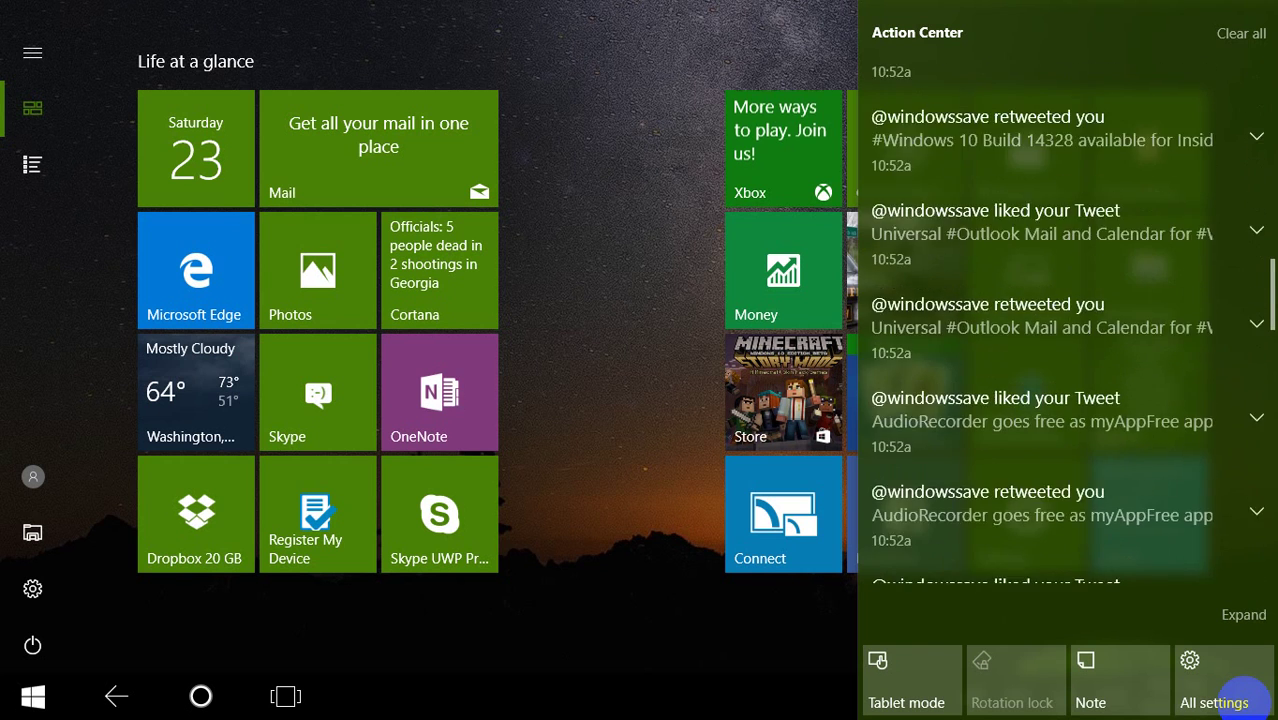
pyautogui.scroll(2, 1066, 330)
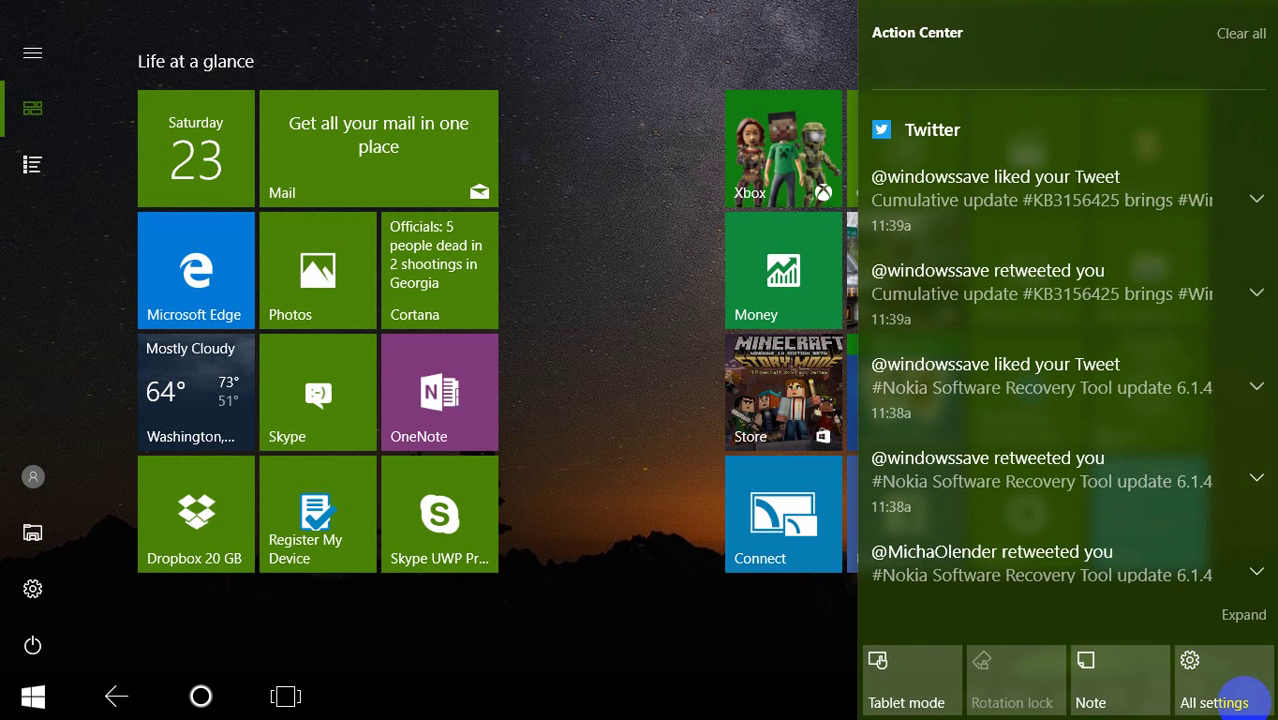
# Step: Go from the Action Center to all settings and open the Notifications & actions page of the System settings
pyautogui.click(1214, 690)
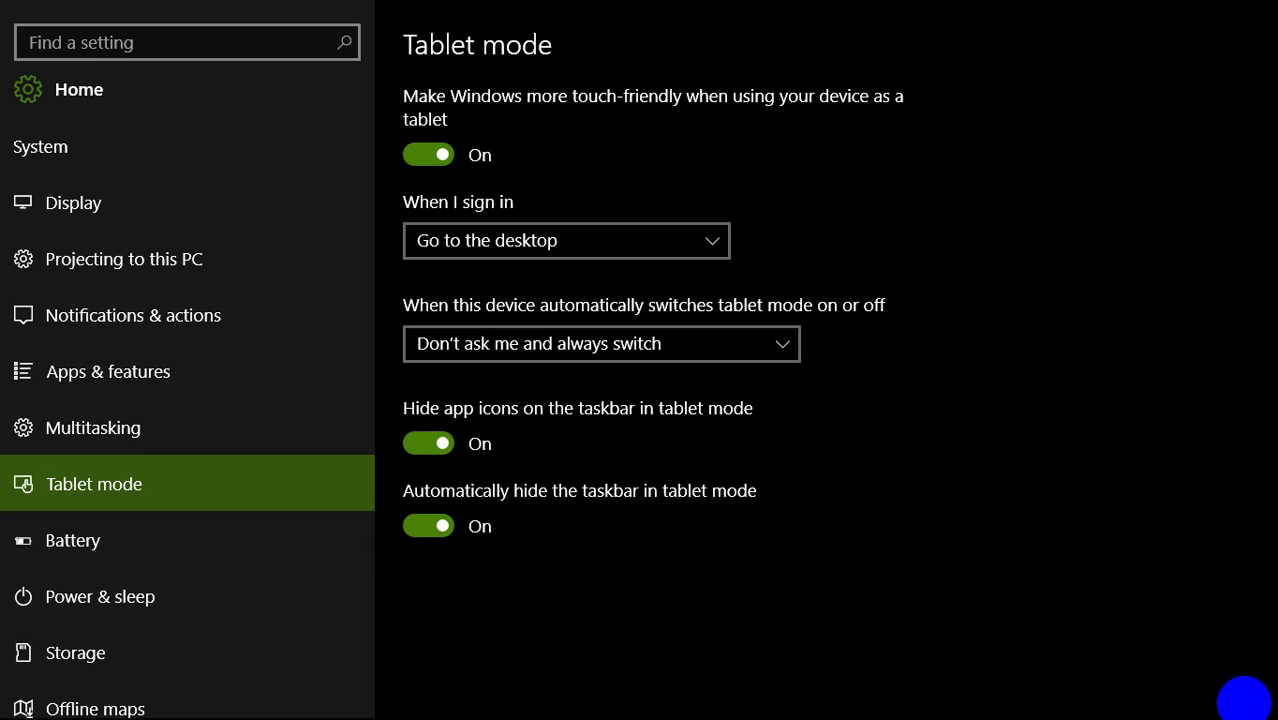
pyautogui.click(28, 89)
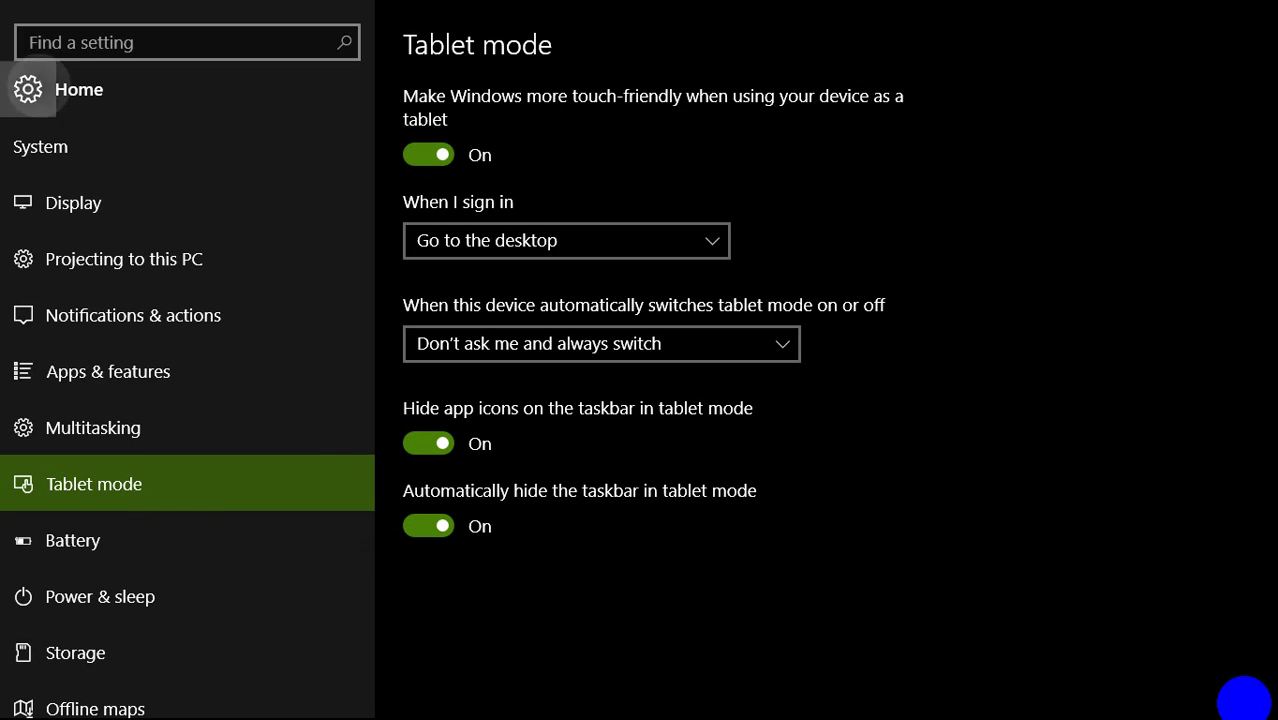
pyautogui.press('Tab')
pyautogui.press('Return')
pyautogui.press('Down')
pyautogui.press('Down')
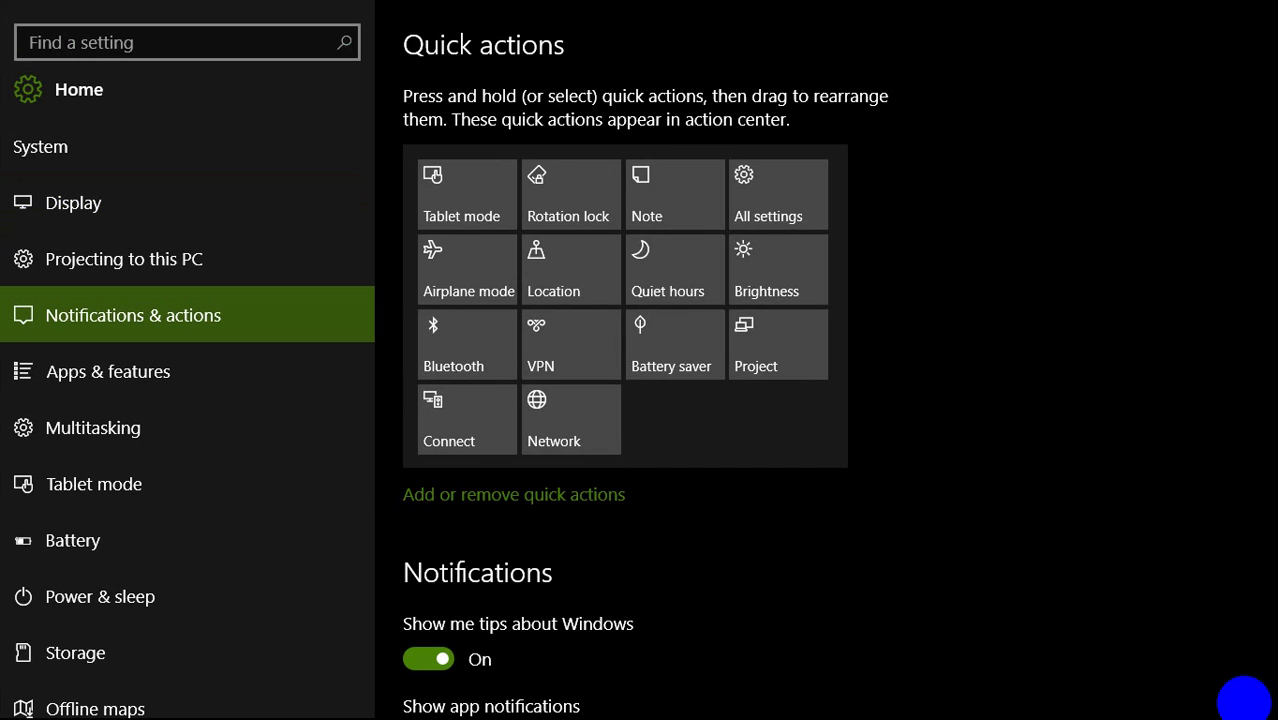
# Step: Rearrange the quick actions so that Note comes last after Network and Battery saver sits directly after All settings
pyautogui.click(778, 345)
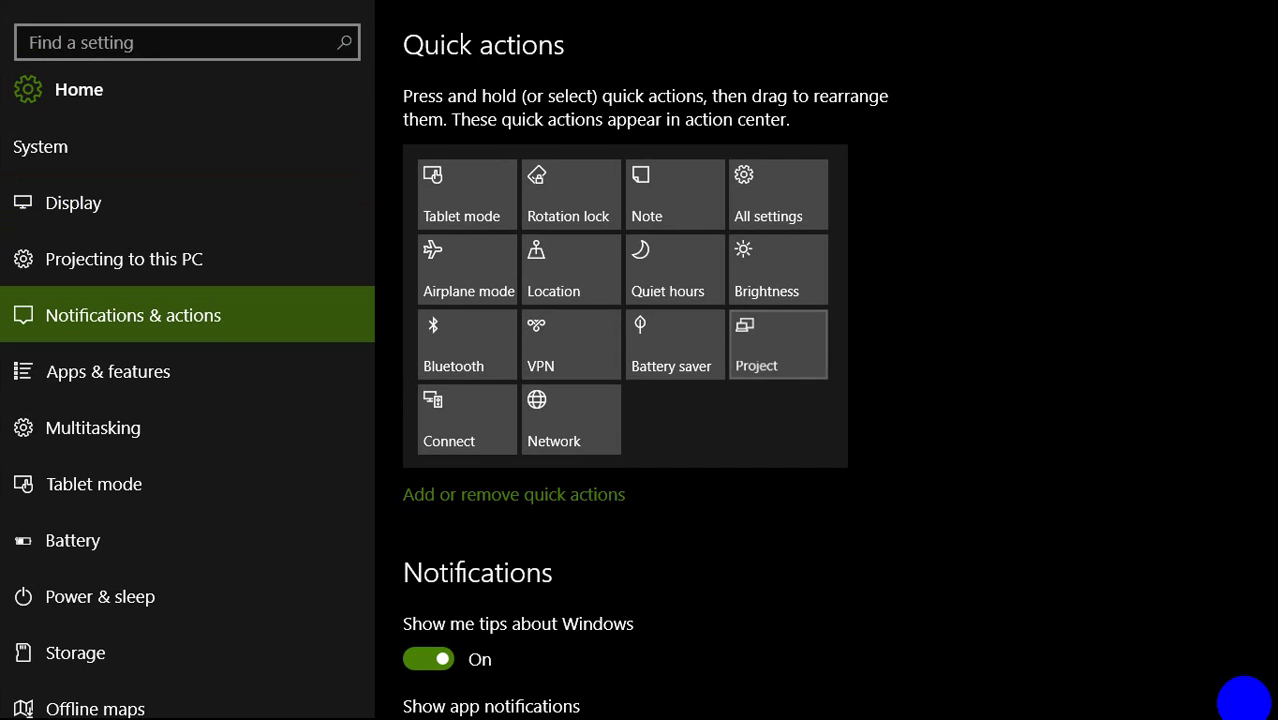
pyautogui.moveTo(778, 345)
pyautogui.mouseDown()
pyautogui.moveTo(755, 413)
pyautogui.moveTo(669, 409)
pyautogui.moveTo(760, 394)
pyautogui.moveTo(672, 413)
pyautogui.moveTo(782, 355)
pyautogui.moveTo(754, 351)
pyautogui.moveTo(766, 345)
pyautogui.mouseUp()
pyautogui.moveTo(675, 195); pyautogui.dragTo(662, 435)
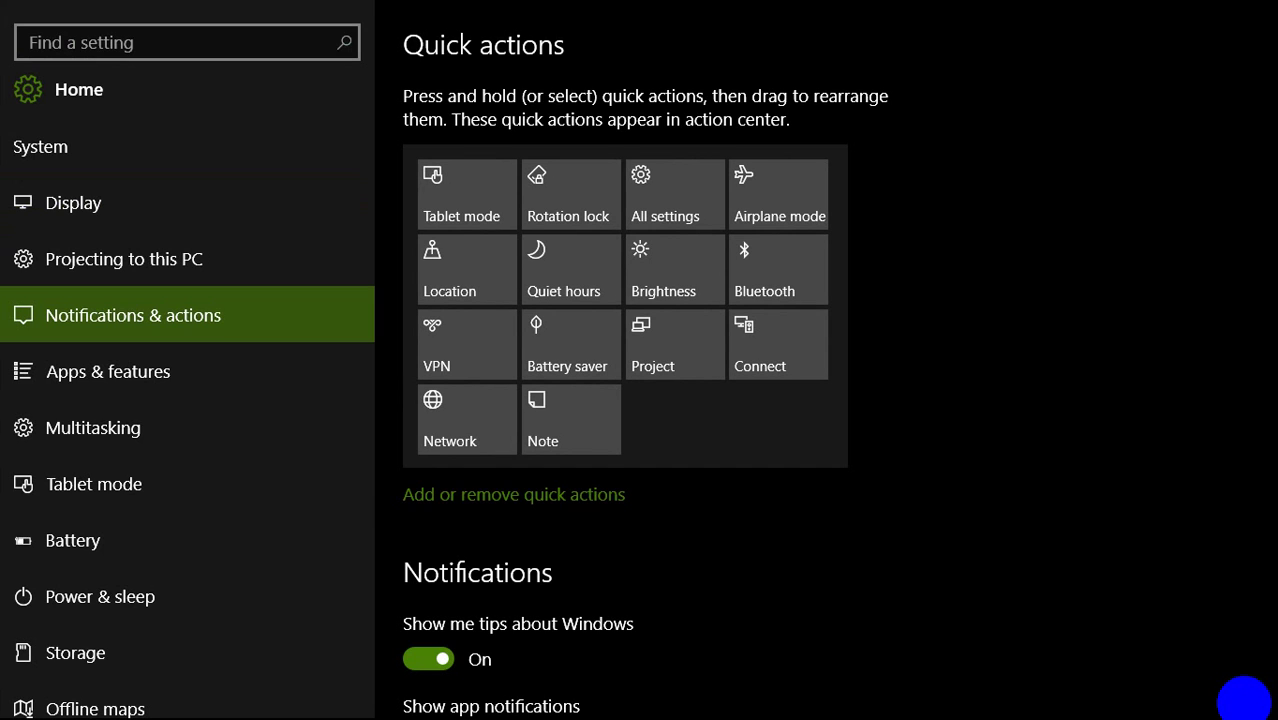
pyautogui.click(571, 344)
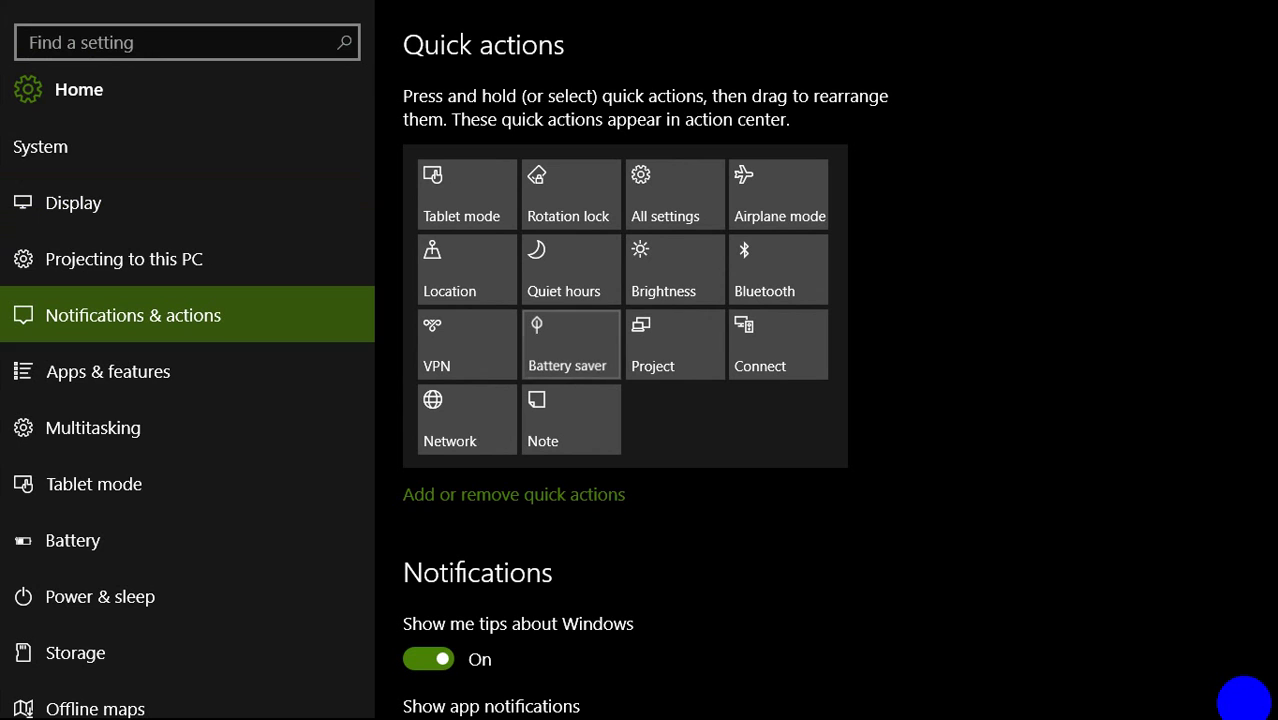
pyautogui.moveTo(571, 344); pyautogui.dragTo(765, 190)
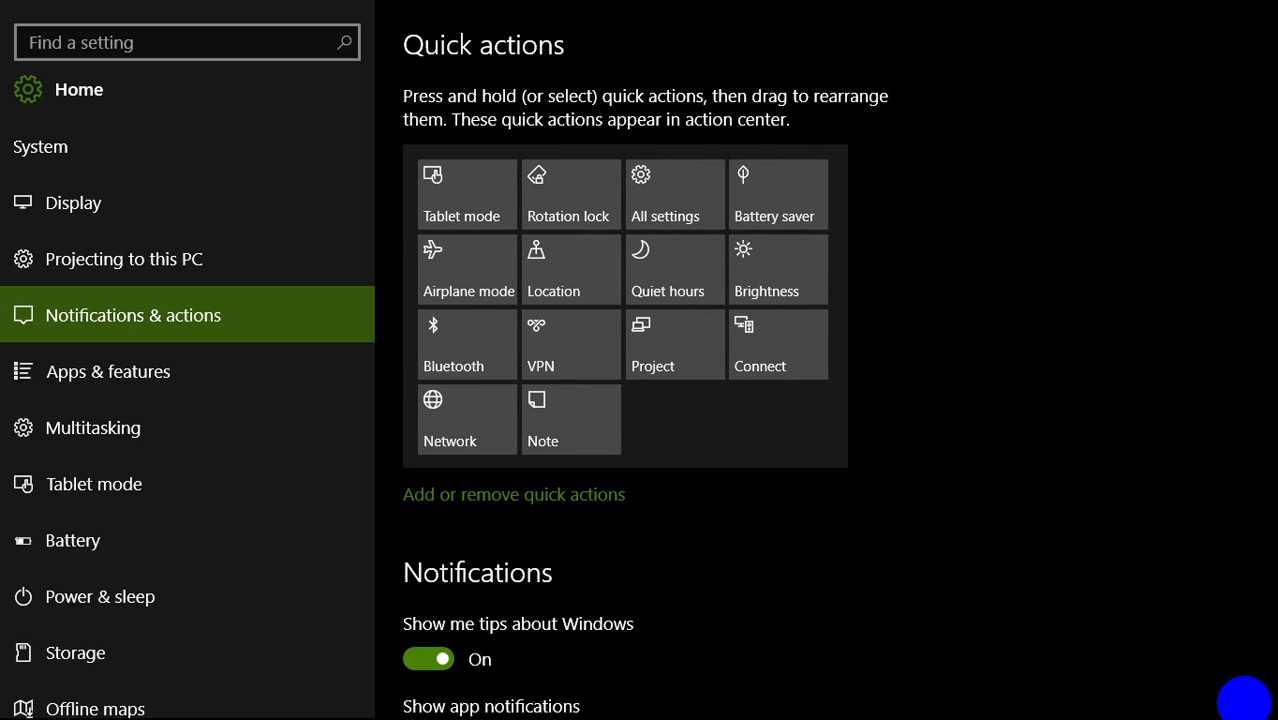
# Step: Review the notification options and Calendar's individual notification settings down to its priority choices, and return to the Settings home page
pyautogui.scroll(-3, 1244, 700)
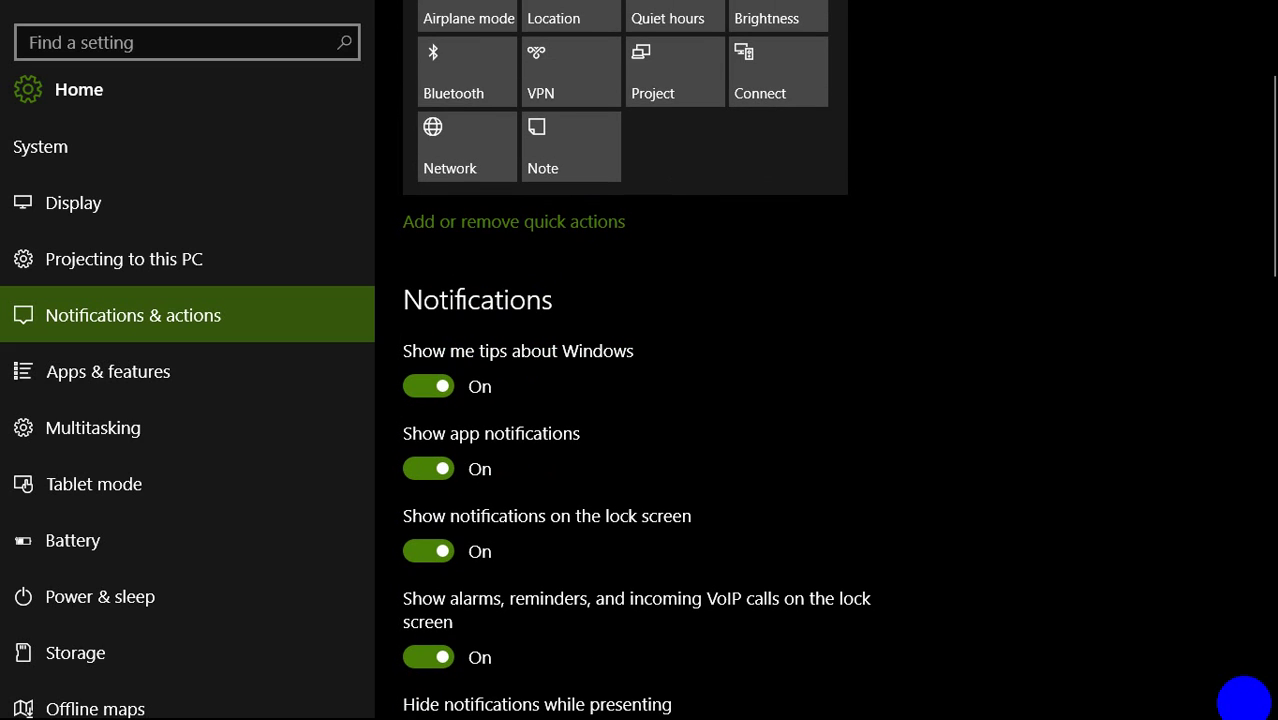
pyautogui.scroll(-2, 1244, 700)
pyautogui.scroll(-2, 1244, 700)
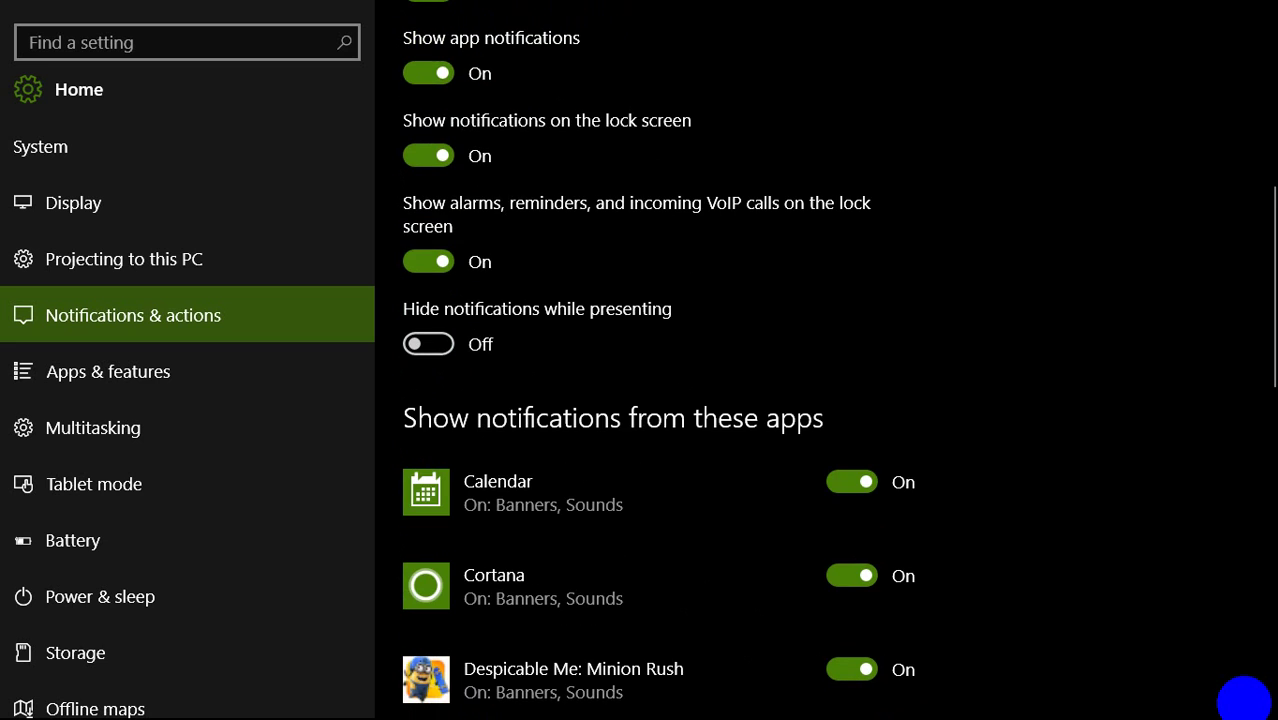
pyautogui.click(500, 492)
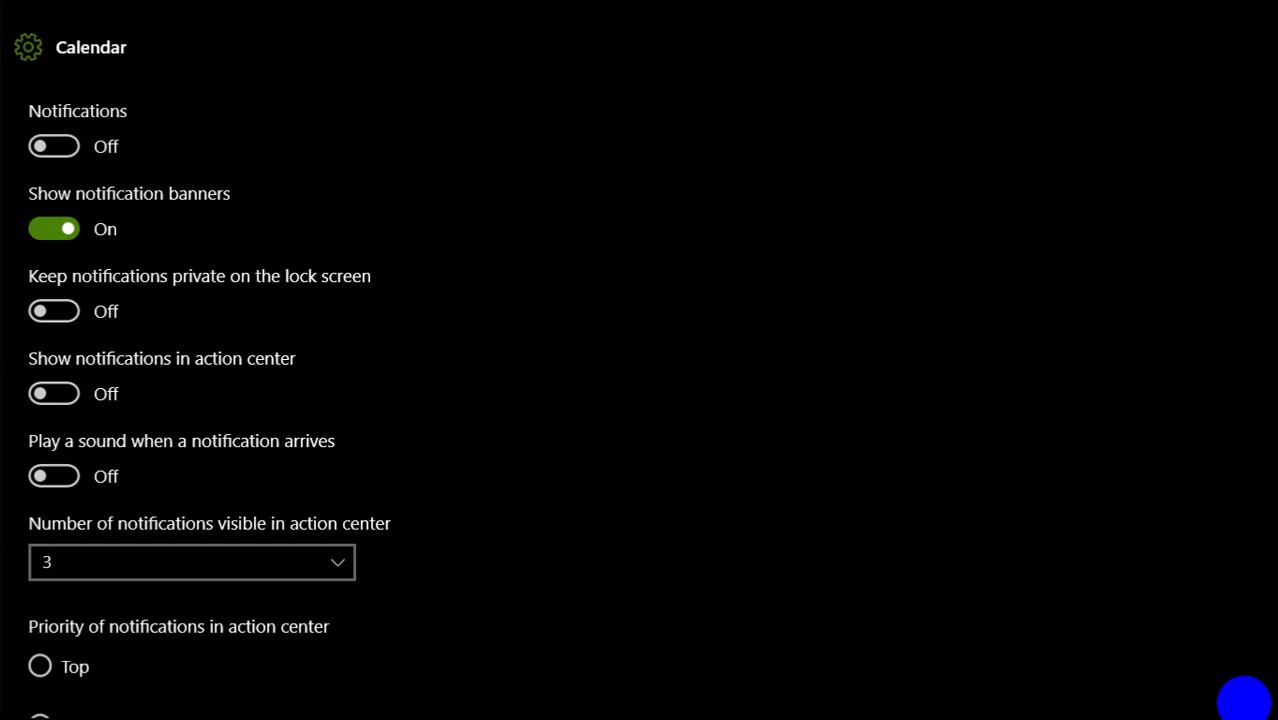
pyautogui.scroll(-2, 1244, 700)
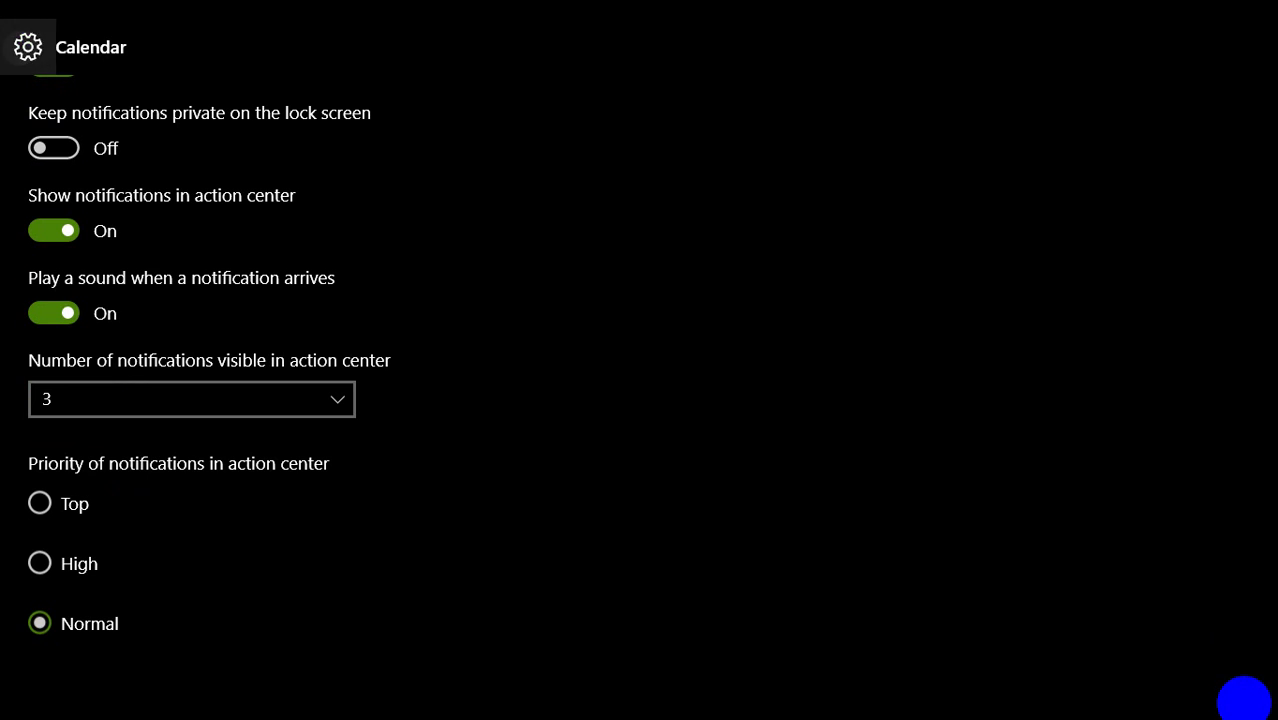
pyautogui.click(28, 47)
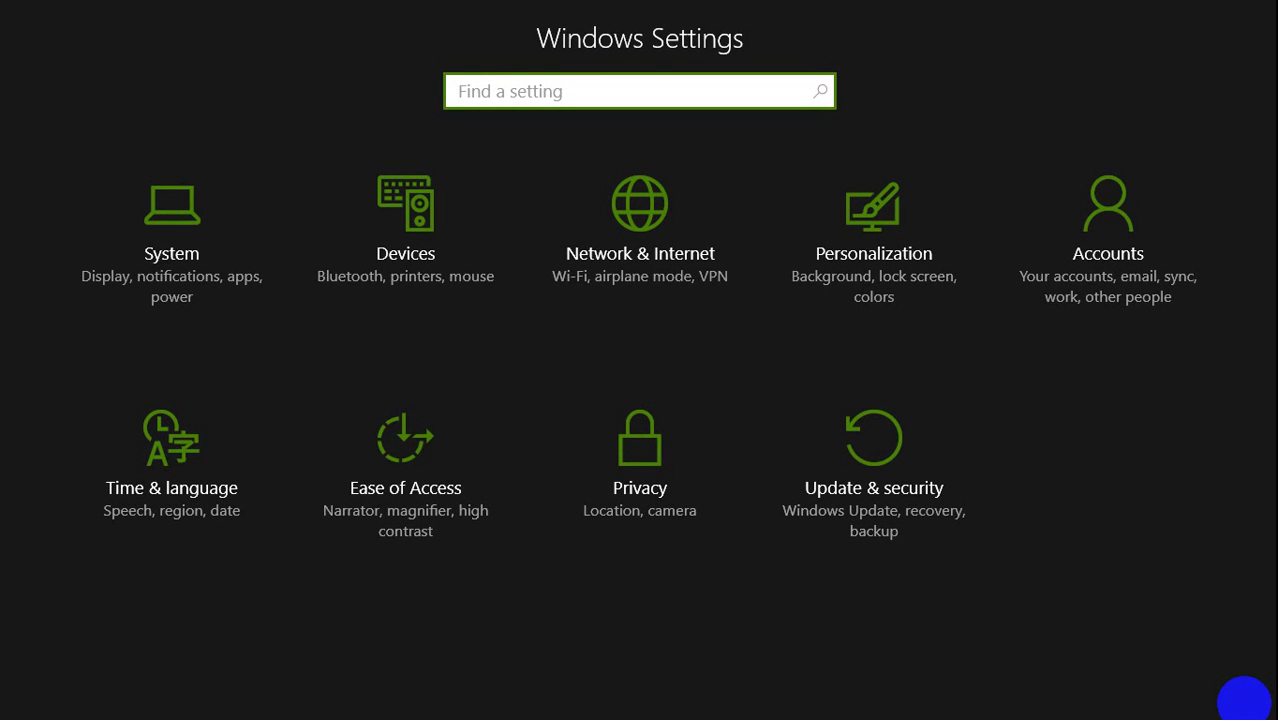
# Step: Open the Action Center and compare the context options of a single Twitter notification with those of the Twitter group heading
pyautogui.click(1246, 697)
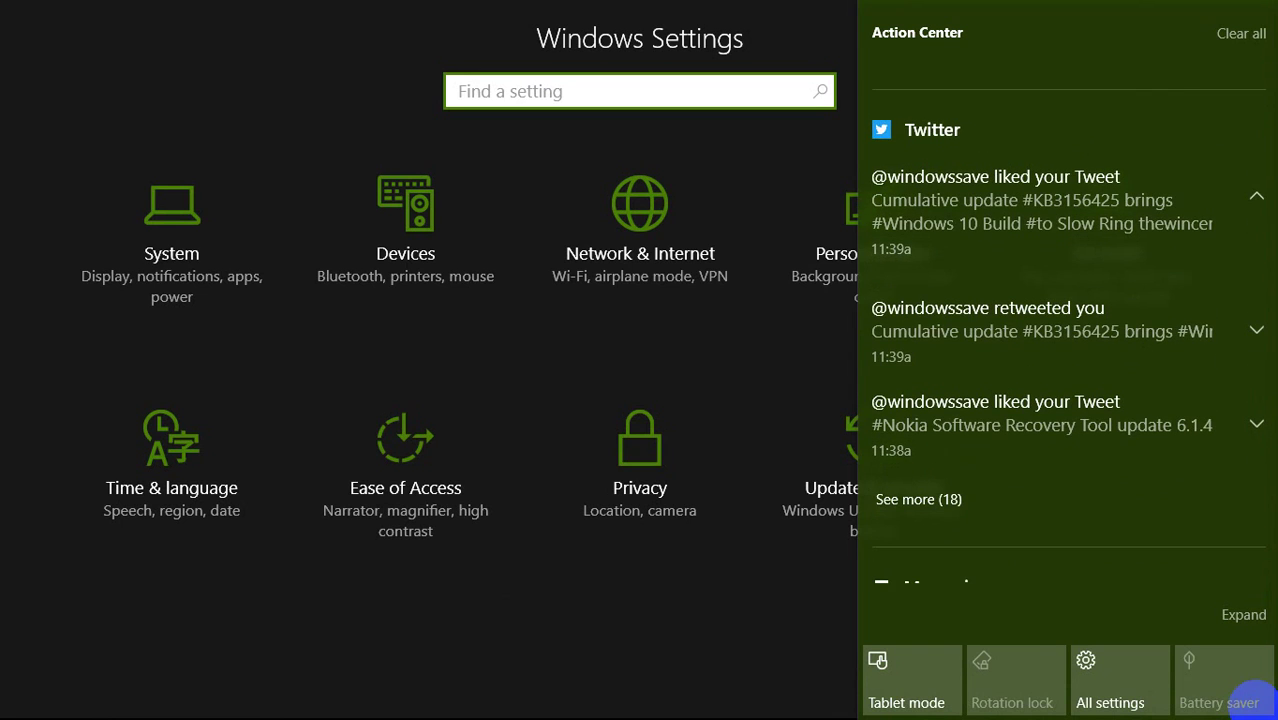
pyautogui.rightClick(992, 176)
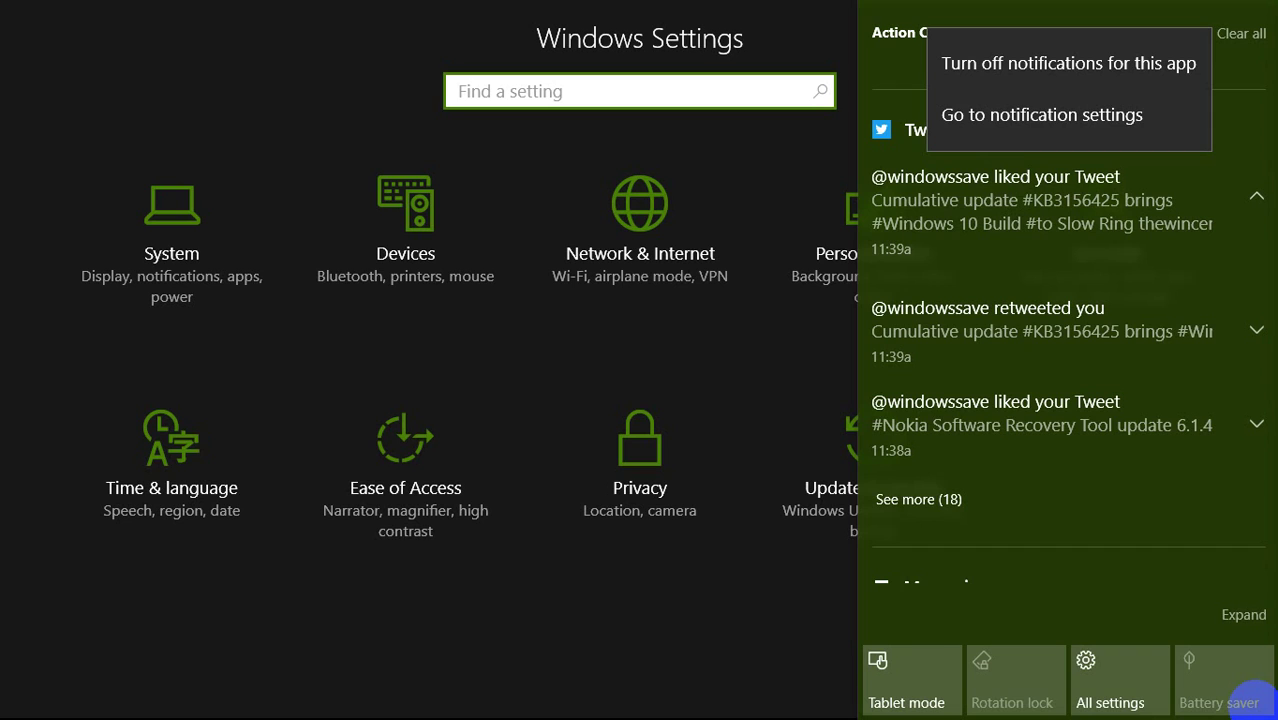
pyautogui.click(1250, 698)
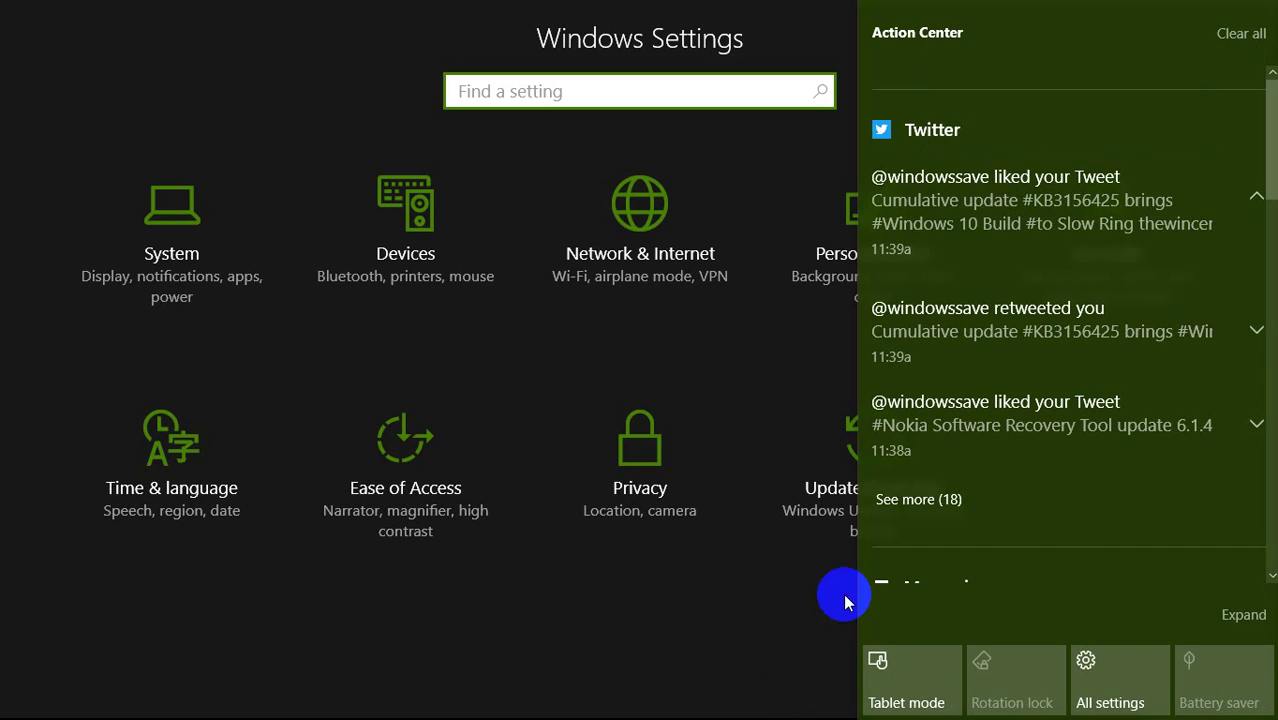
pyautogui.rightClick(955, 135)
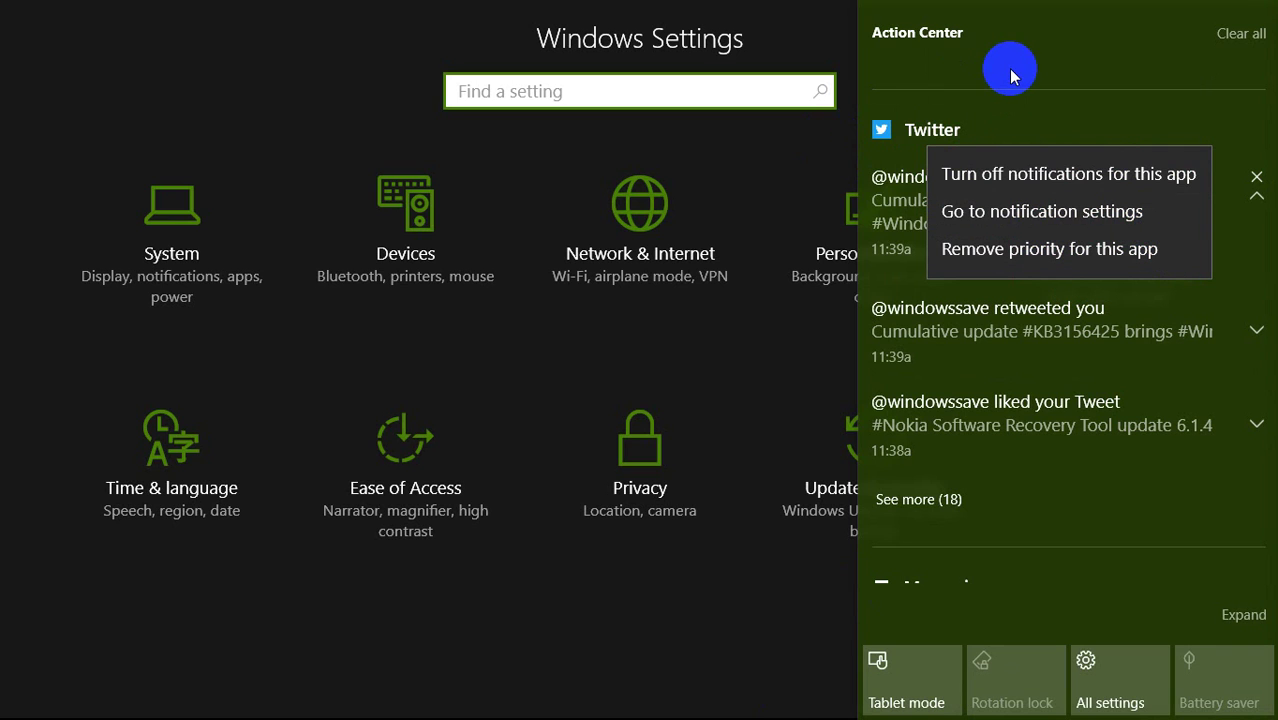
pyautogui.rightClick(898, 188)
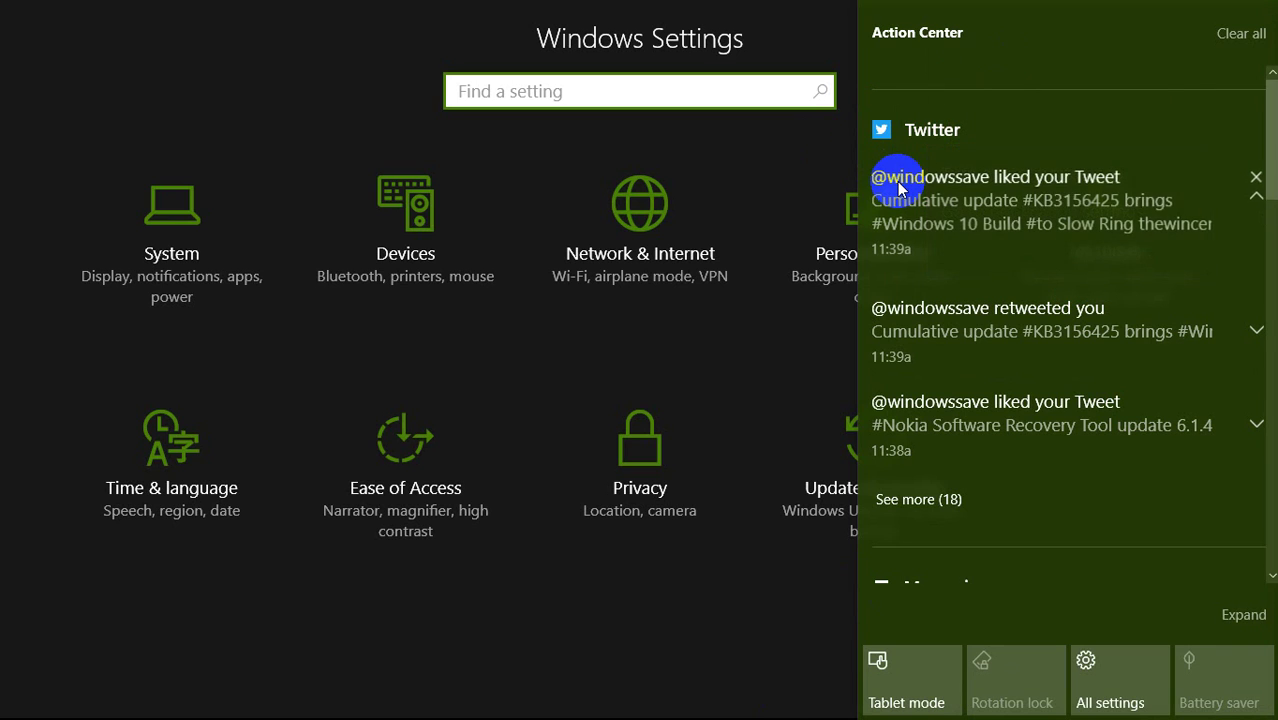
pyautogui.rightClick(898, 188)
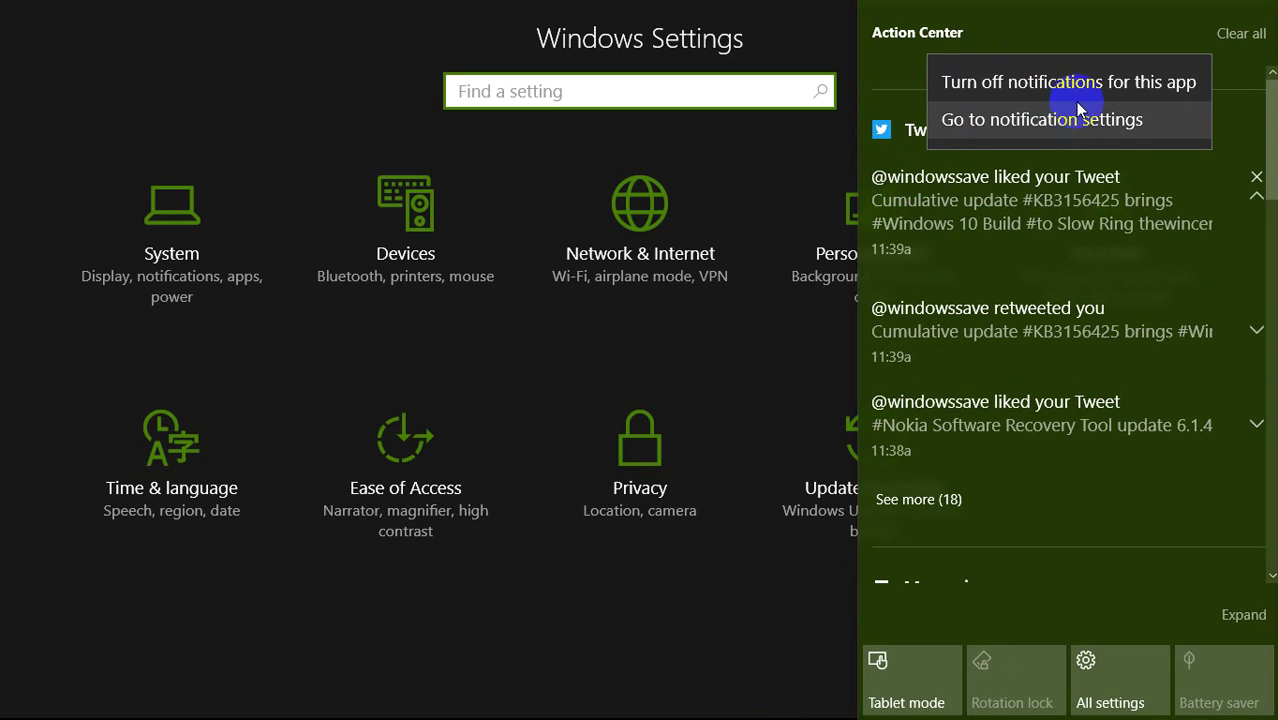
pyautogui.click(1007, 48)
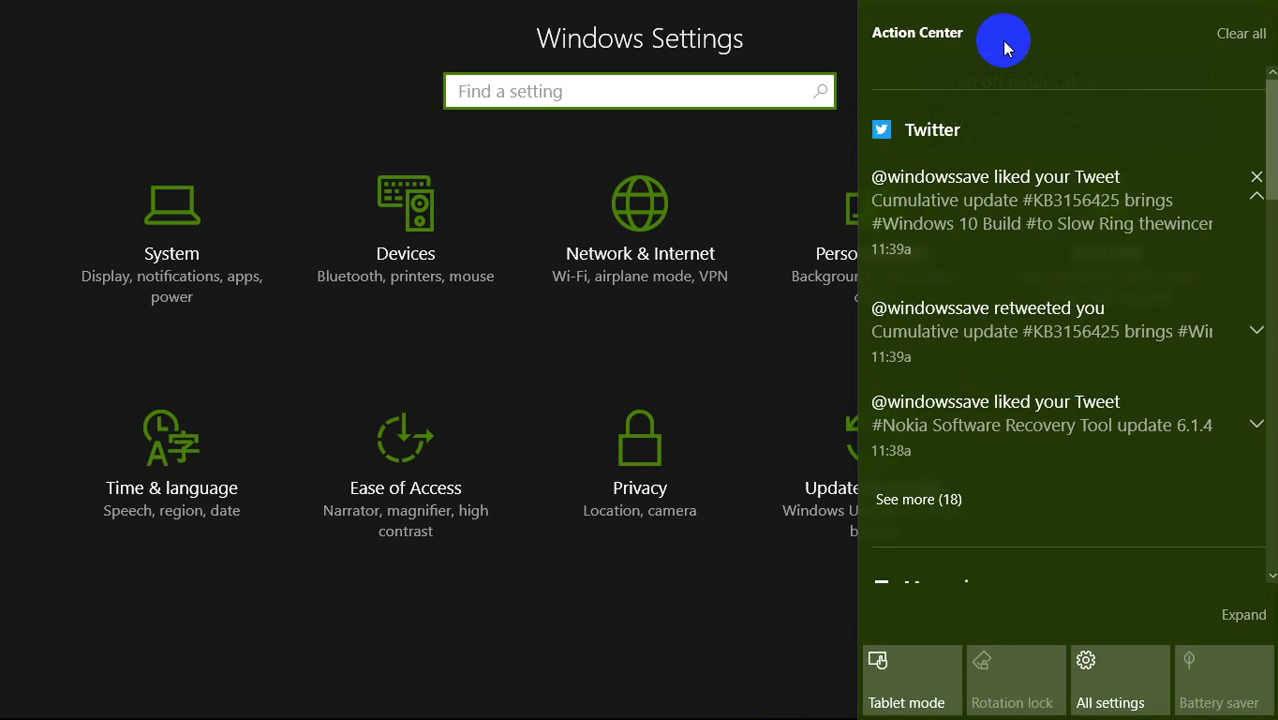
pyautogui.rightClick(1122, 140)
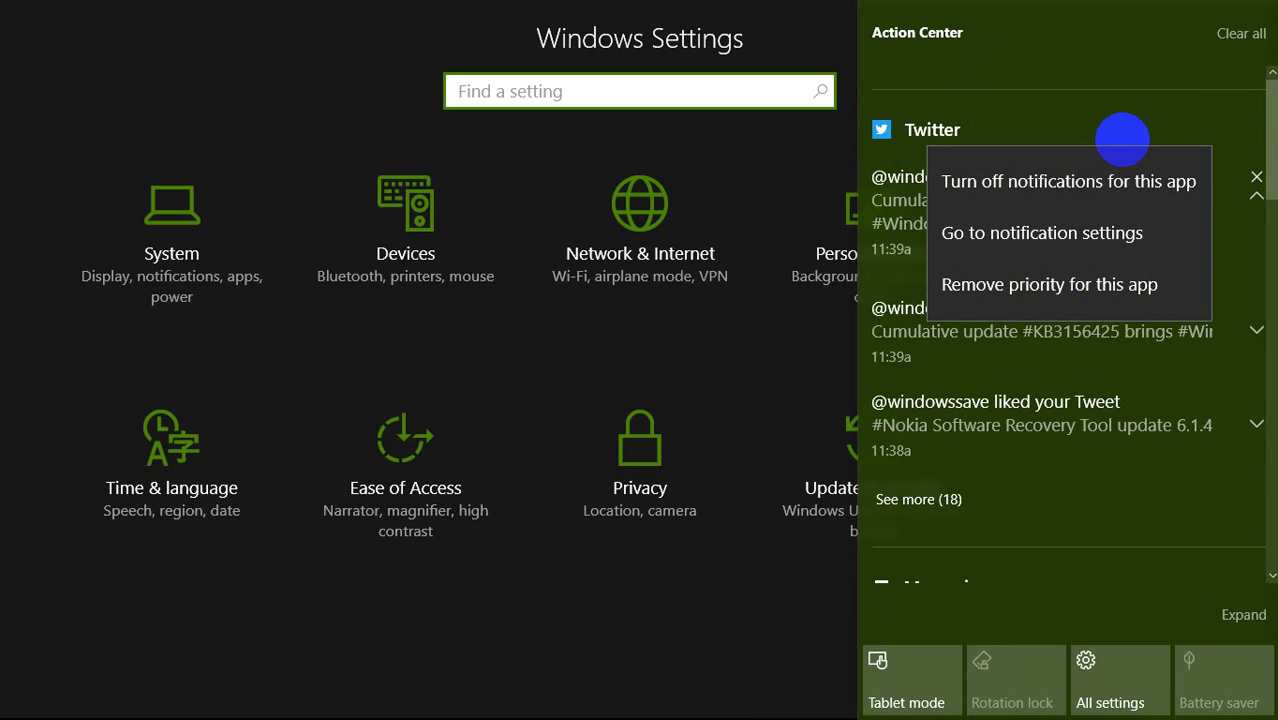
pyautogui.press('Escape')
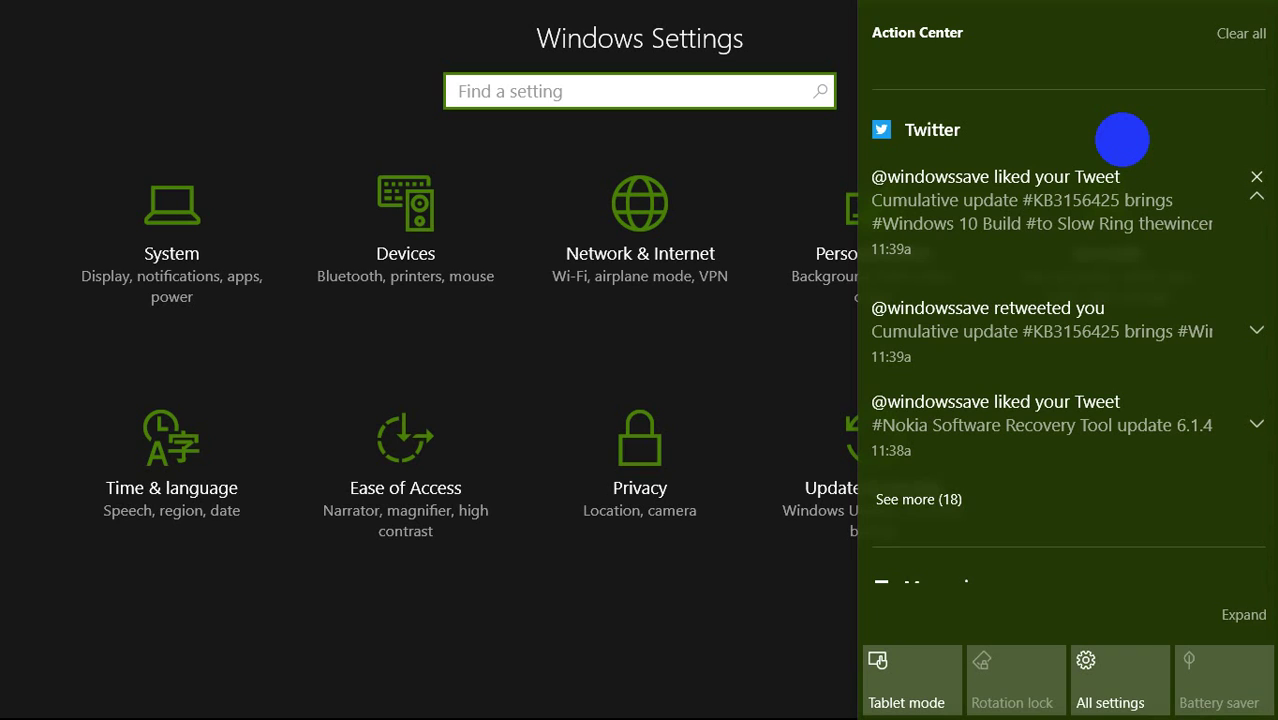
# Step: Browse the notifications grouped by app, view the full set of quick actions and collapse it again, and close the Action Center
pyautogui.scroll(-15, 1122, 140)
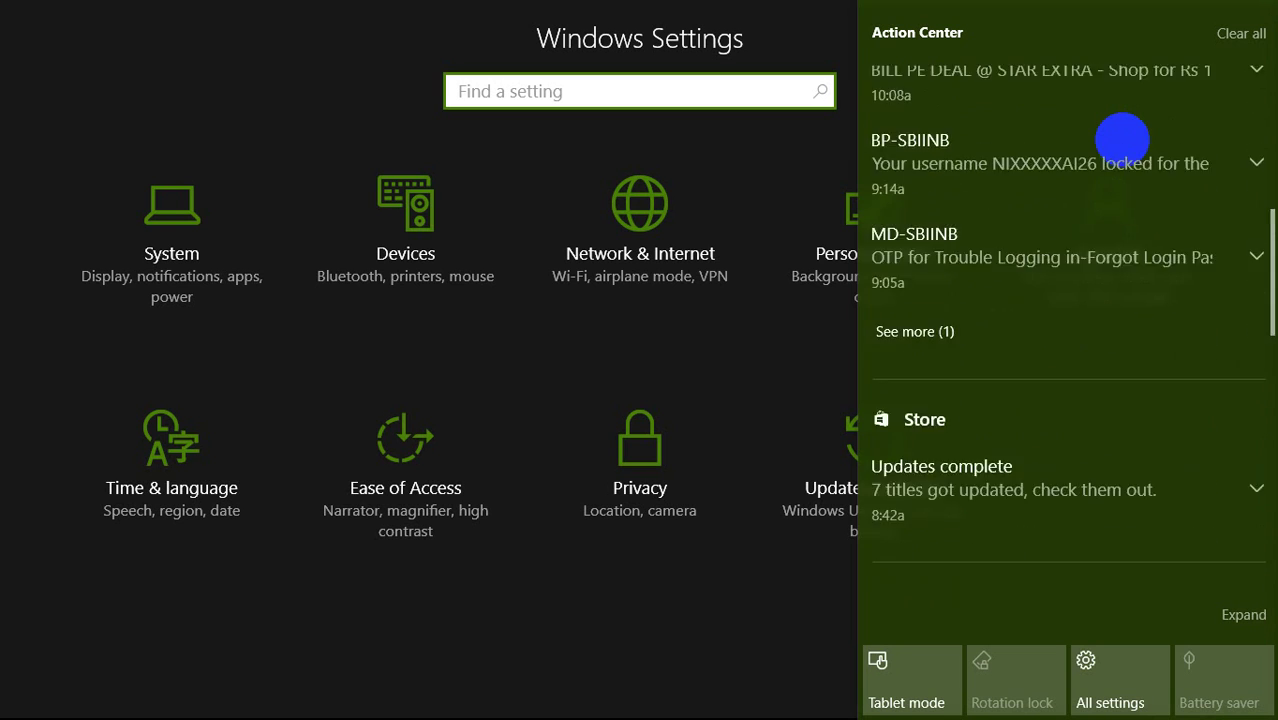
pyautogui.scroll(3, 1122, 140)
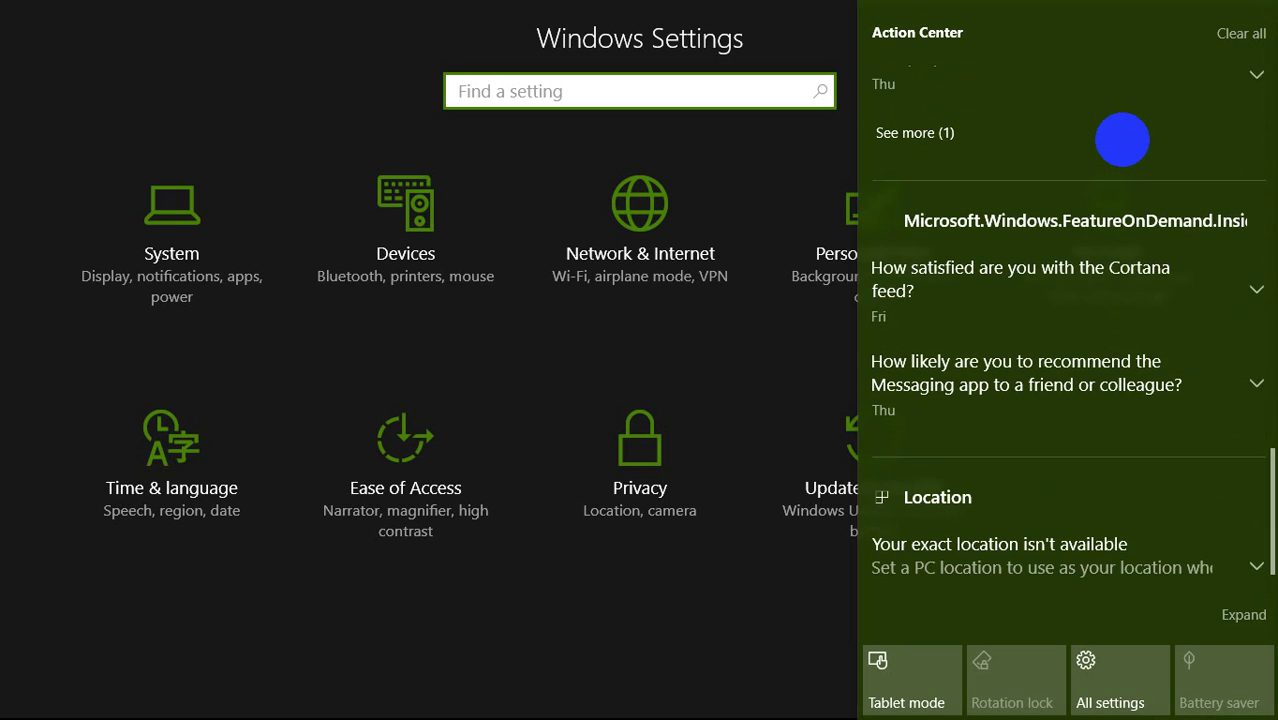
pyautogui.scroll(12, 1122, 140)
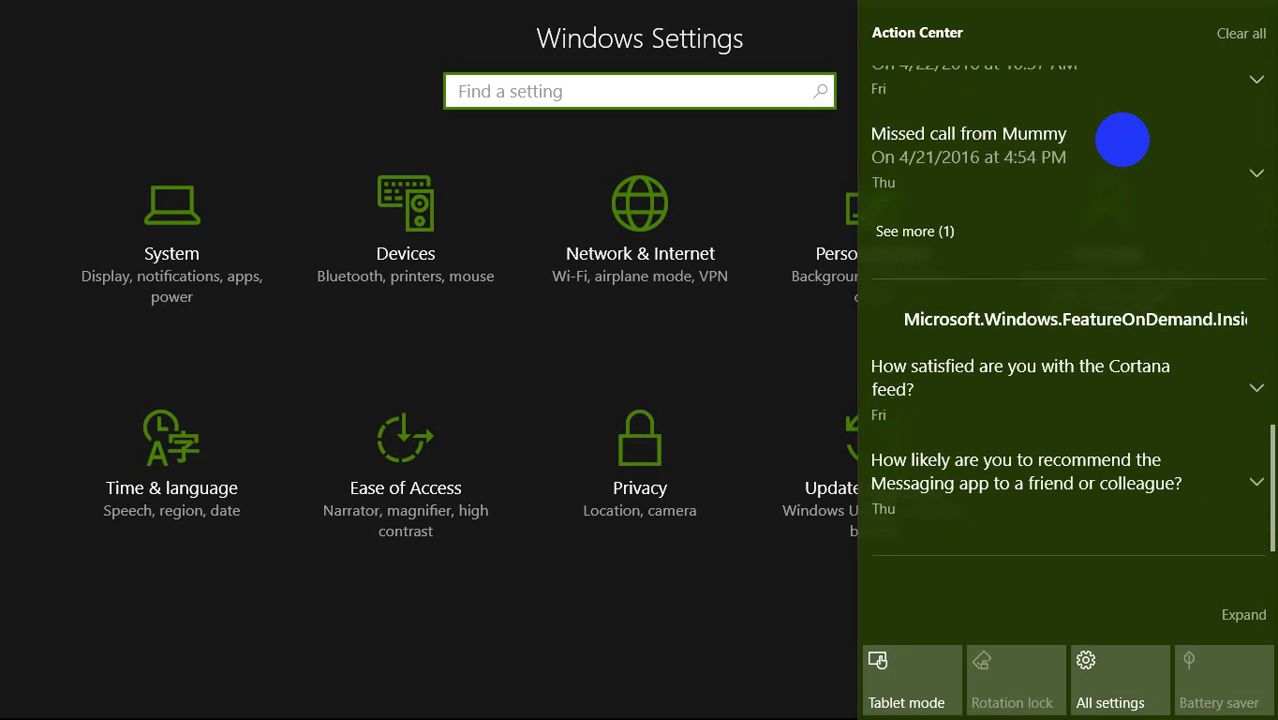
pyautogui.scroll(-1, 1122, 140)
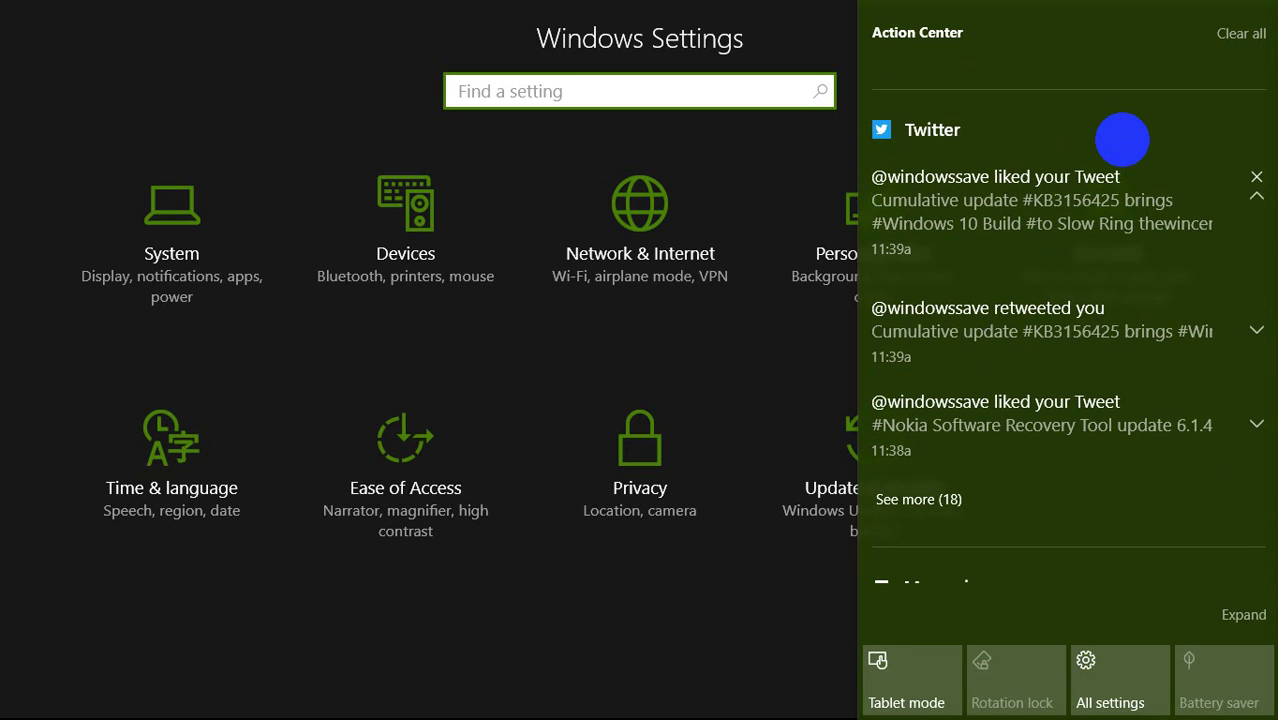
pyautogui.click(1243, 614)
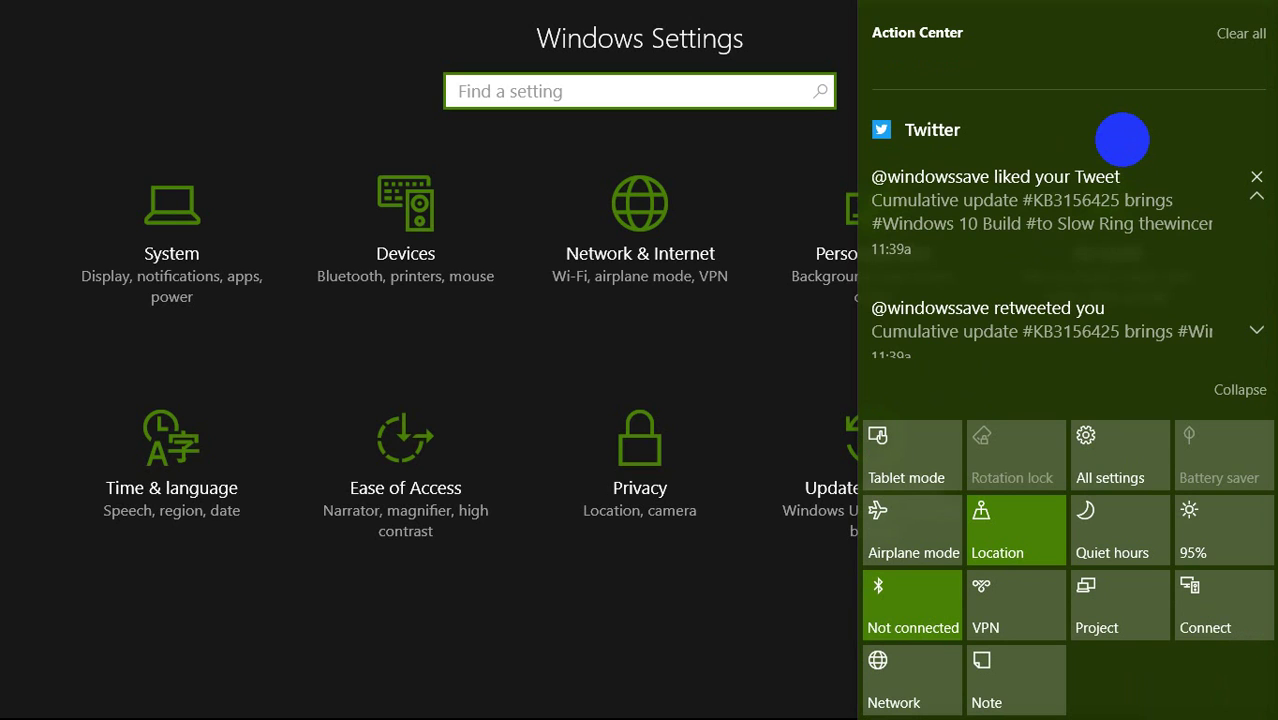
pyautogui.click(1240, 389)
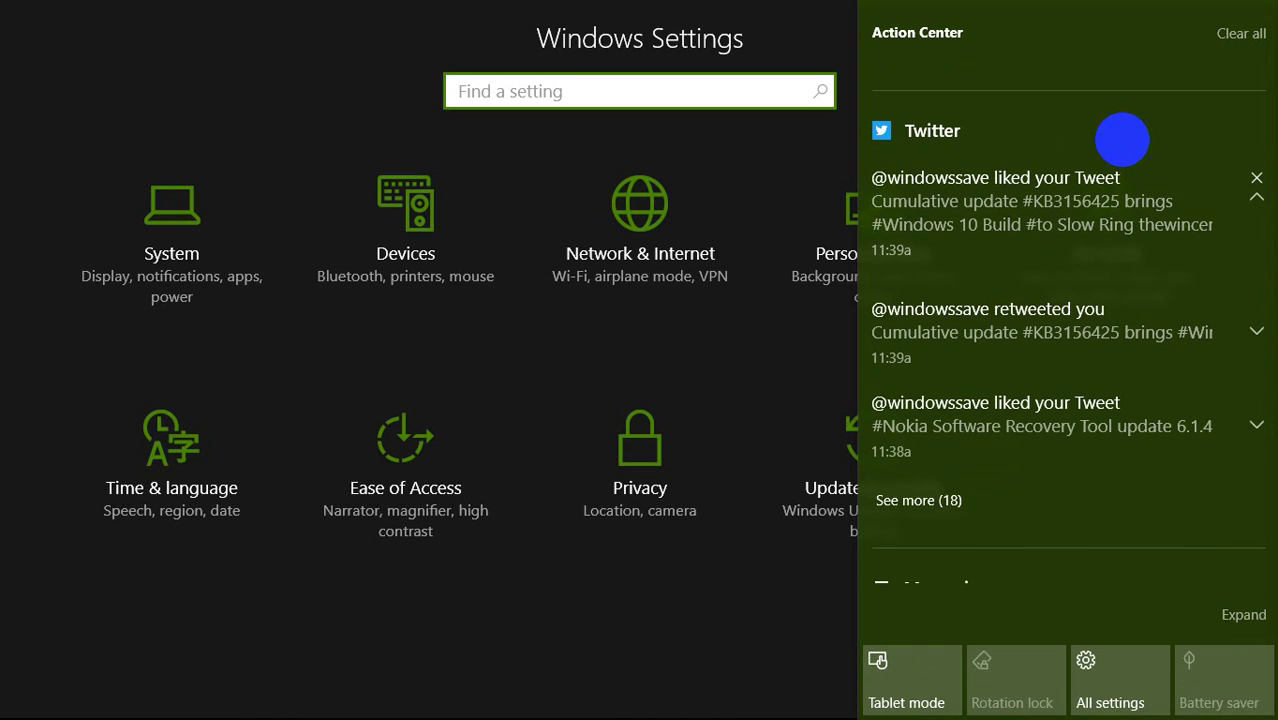
pyautogui.scroll(-3, 1122, 140)
pyautogui.scroll(-3, 1122, 140)
pyautogui.scroll(1, 1122, 140)
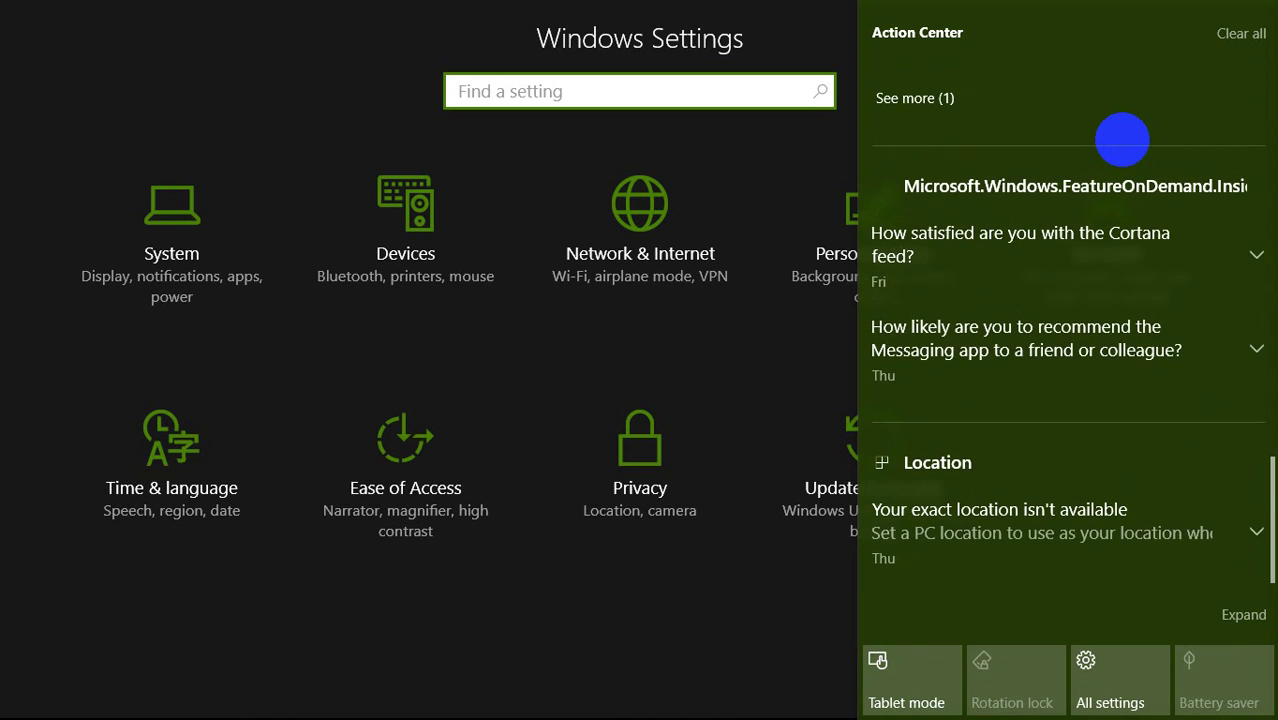
pyautogui.press('Escape')
# Step: Open the Notifications & actions page of the System settings again and look through its quick actions and notification options
pyautogui.press('Tab')
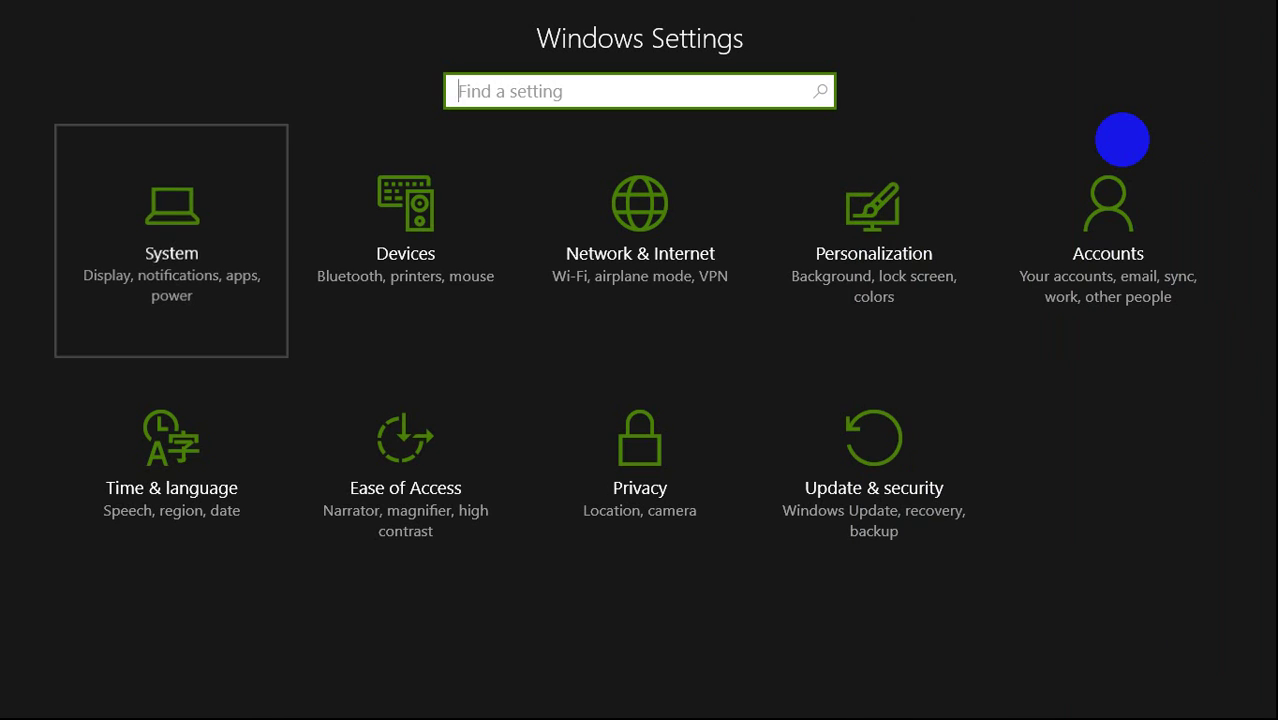
pyautogui.press('Return')
pyautogui.press('Down')
pyautogui.press('Down')
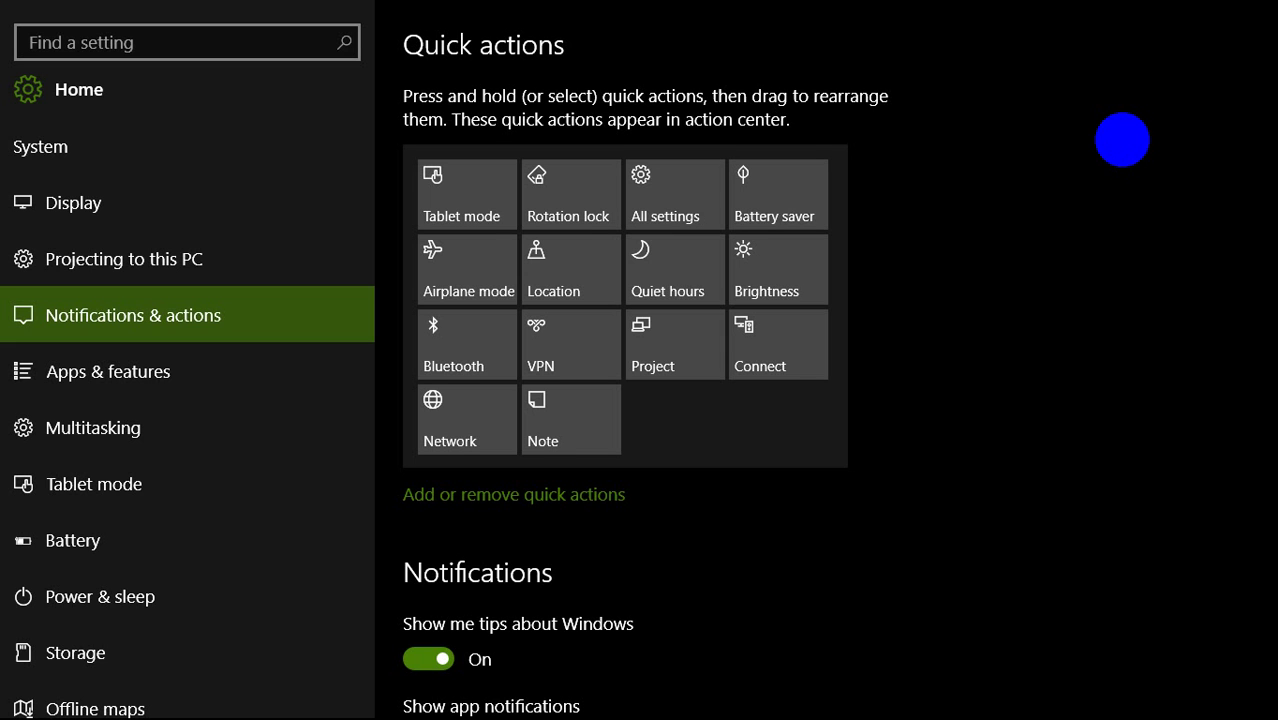
pyautogui.scroll(-15, 1122, 140)
pyautogui.scroll(10, 1122, 140)
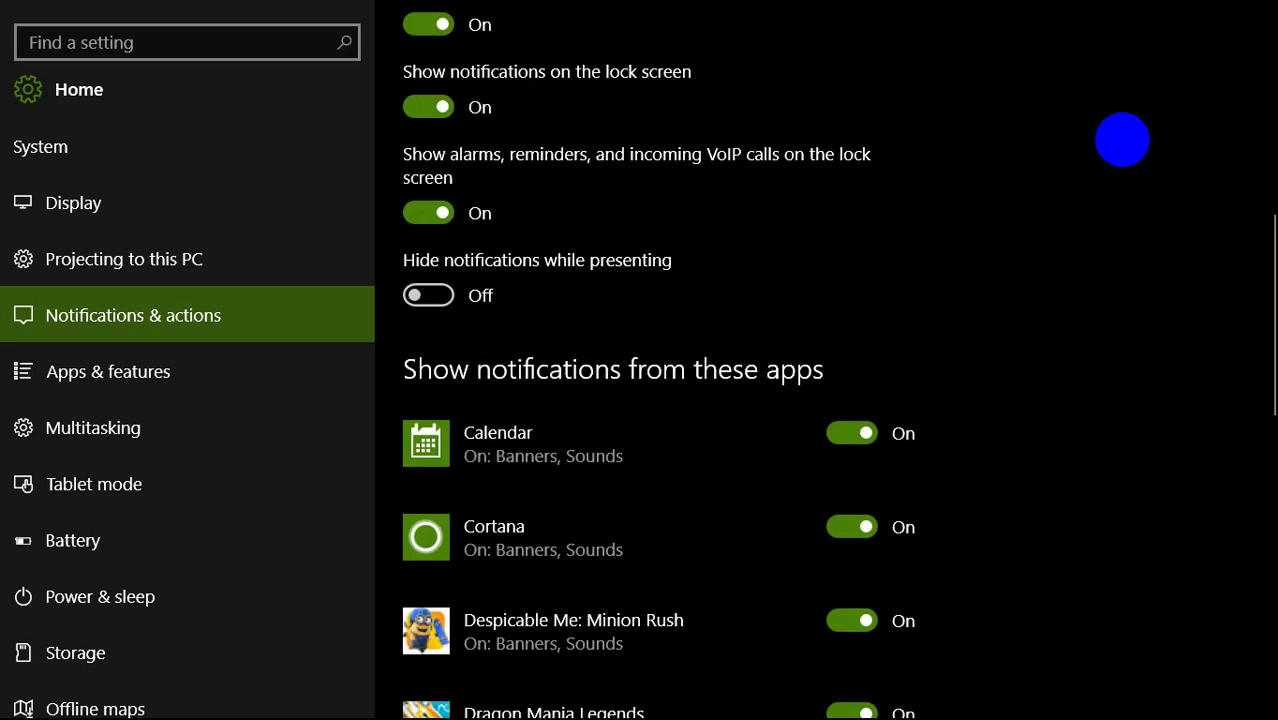
pyautogui.scroll(8, 1122, 140)
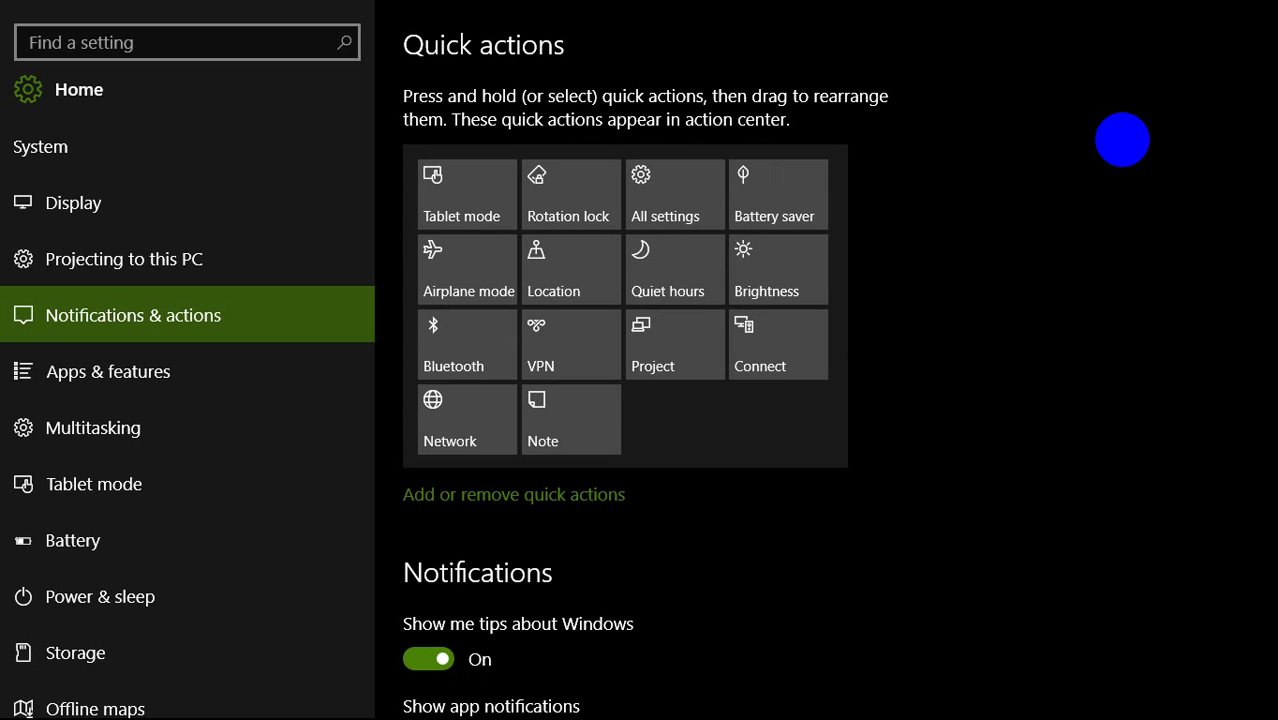
# Step: Open Calendar's individual notification settings and set the number of notifications visible in action center to 5
pyautogui.scroll(-10, 1122, 140)
pyautogui.scroll(3, 1122, 140)
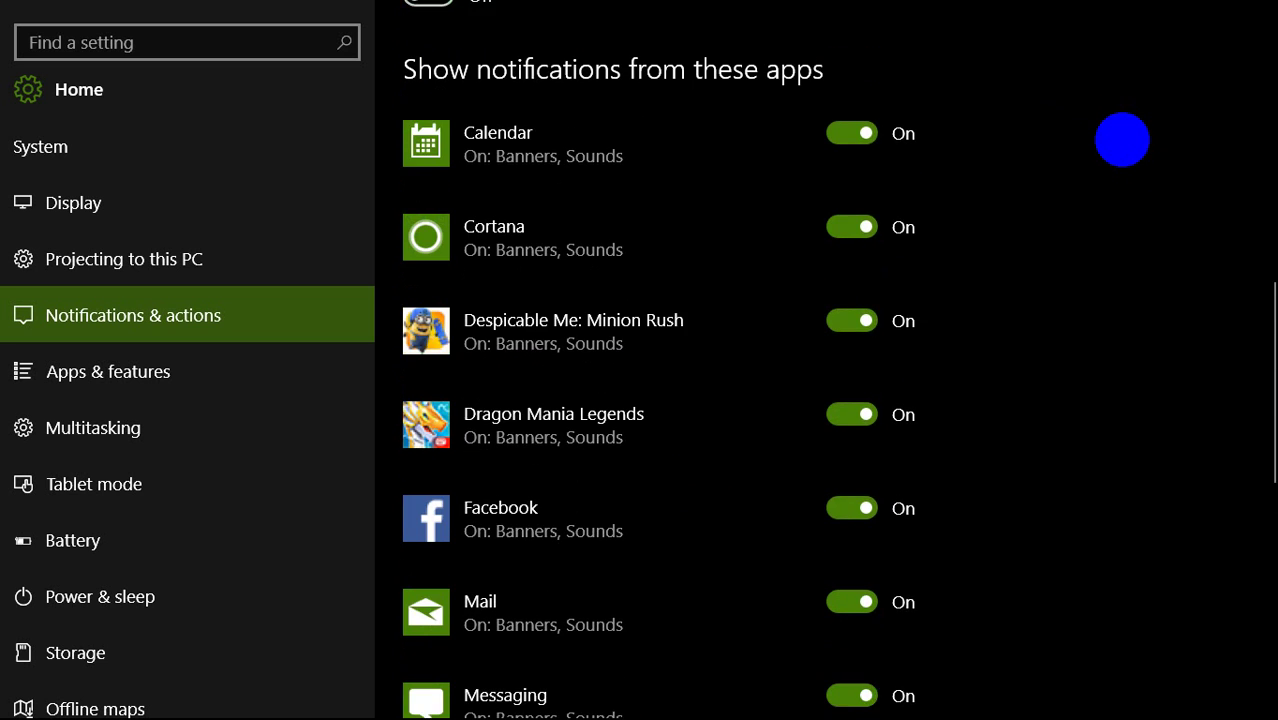
pyautogui.click(1122, 140)
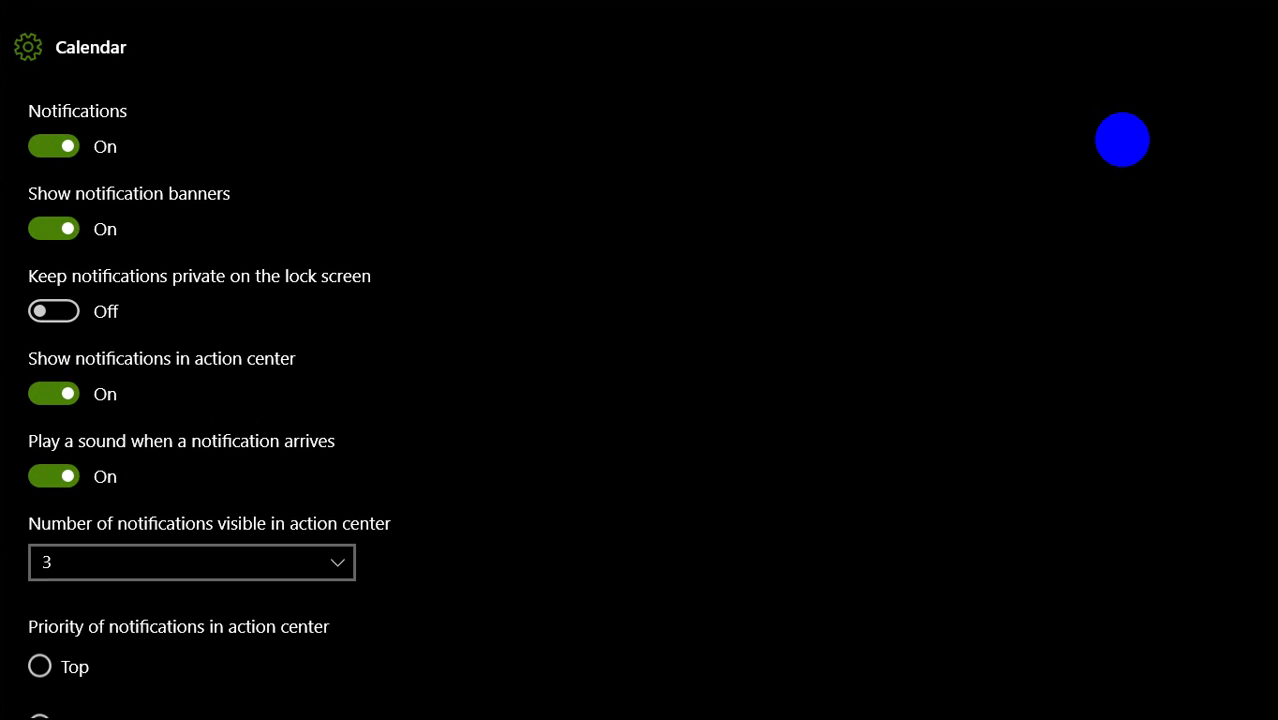
pyautogui.click(305, 576)
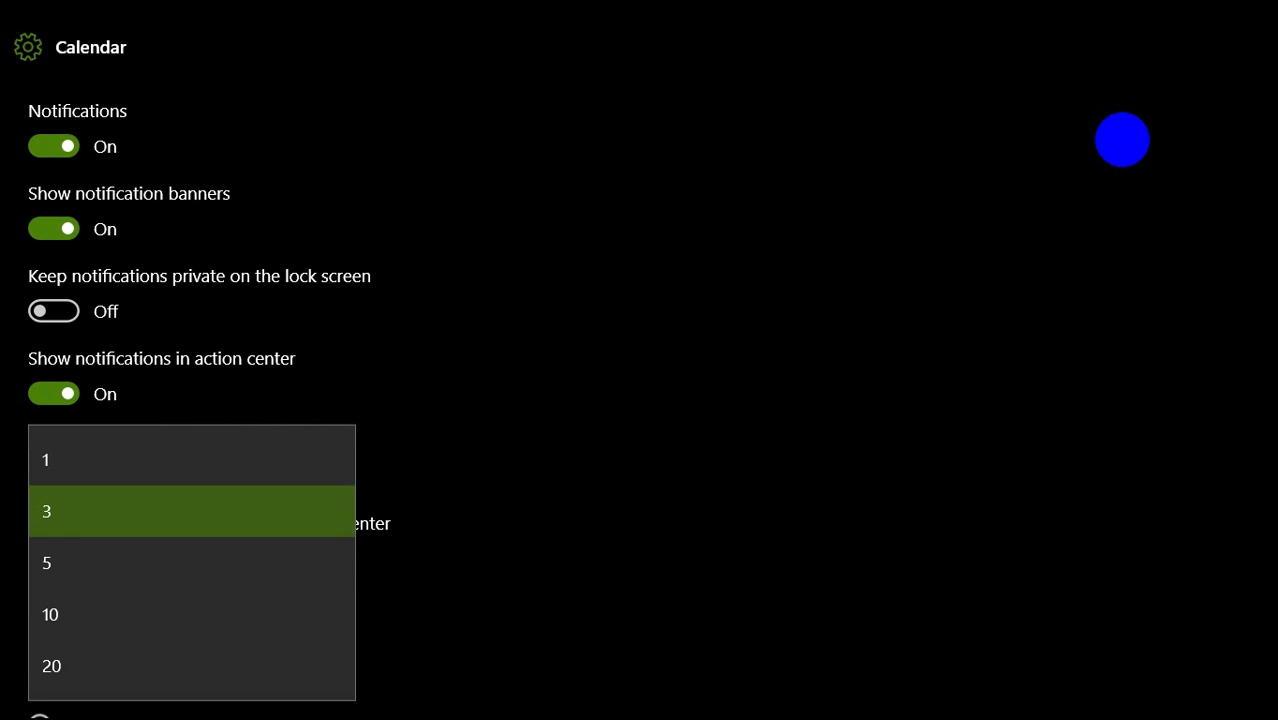
pyautogui.click(147, 563)
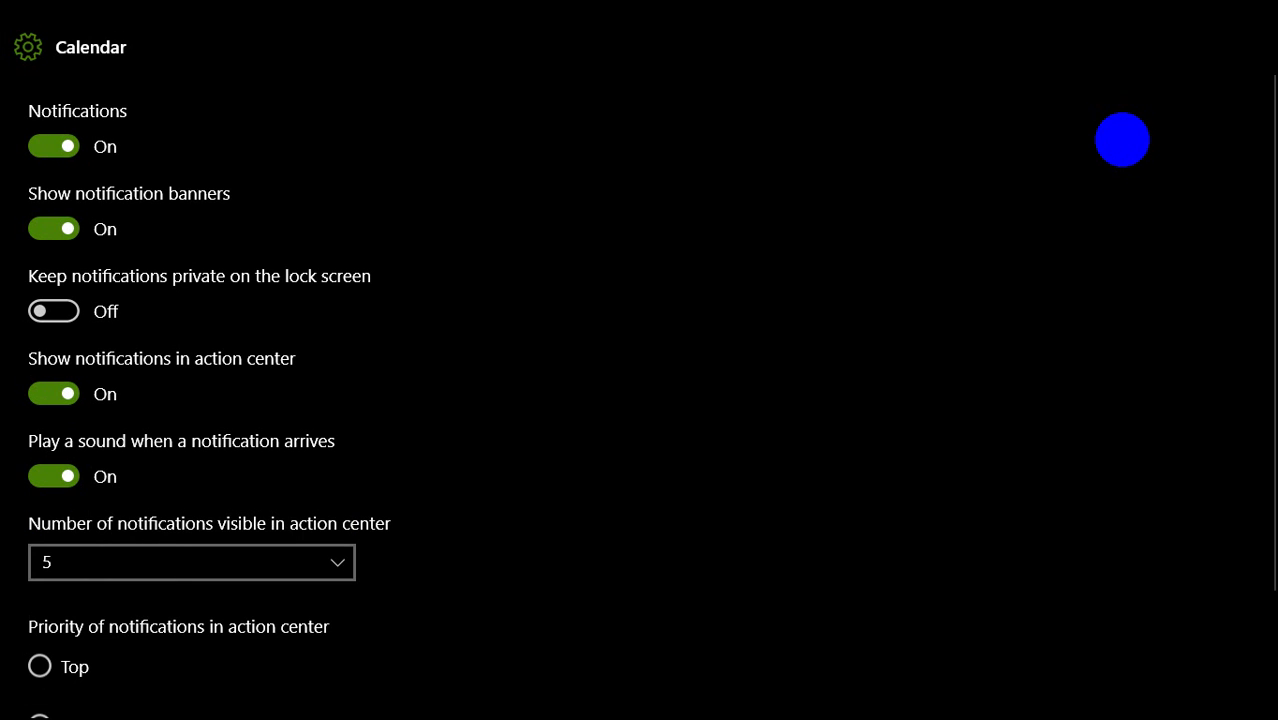
# Step: Check the priority choices for Calendar notifications in action center and return to the Settings home page
pyautogui.scroll(-2, 556, 611)
pyautogui.scroll(2, 556, 611)
pyautogui.scroll(-3, 1122, 140)
pyautogui.scroll(3, 1122, 140)
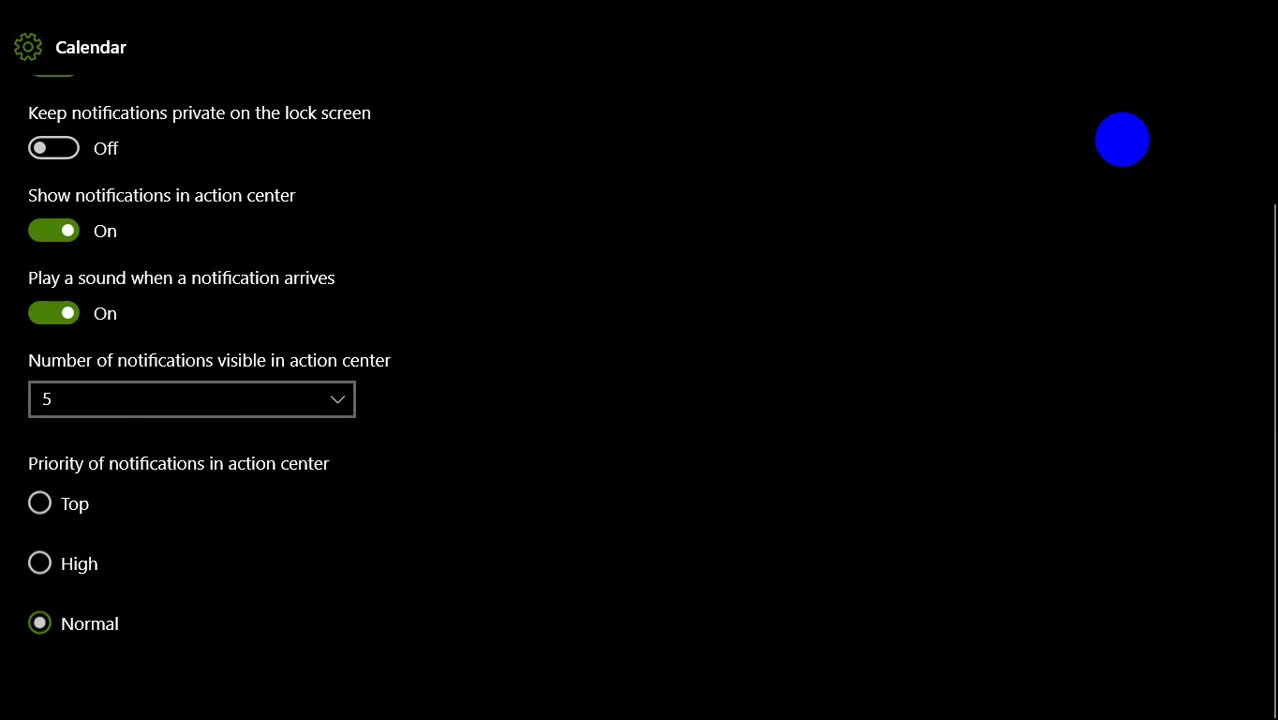
pyautogui.hotkey('alt', 'Left')
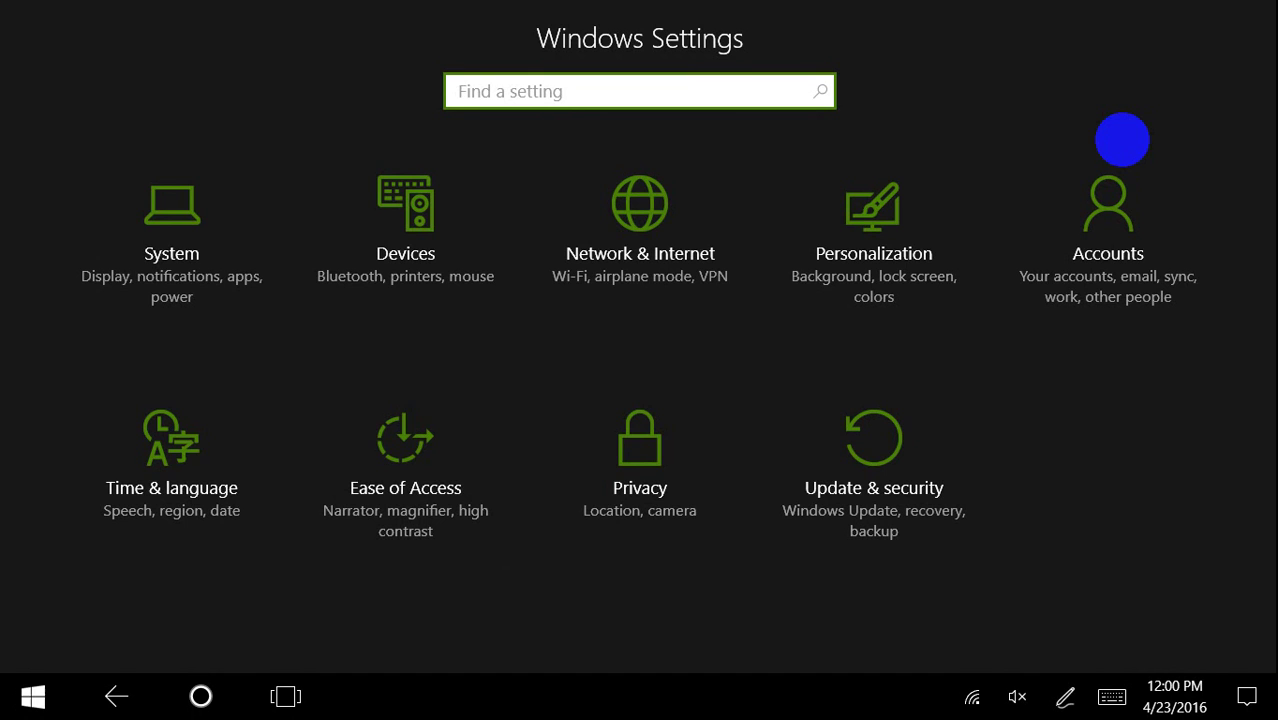
# Step: Open Cortana's Reminders and start a new reminder
pyautogui.click(201, 696)
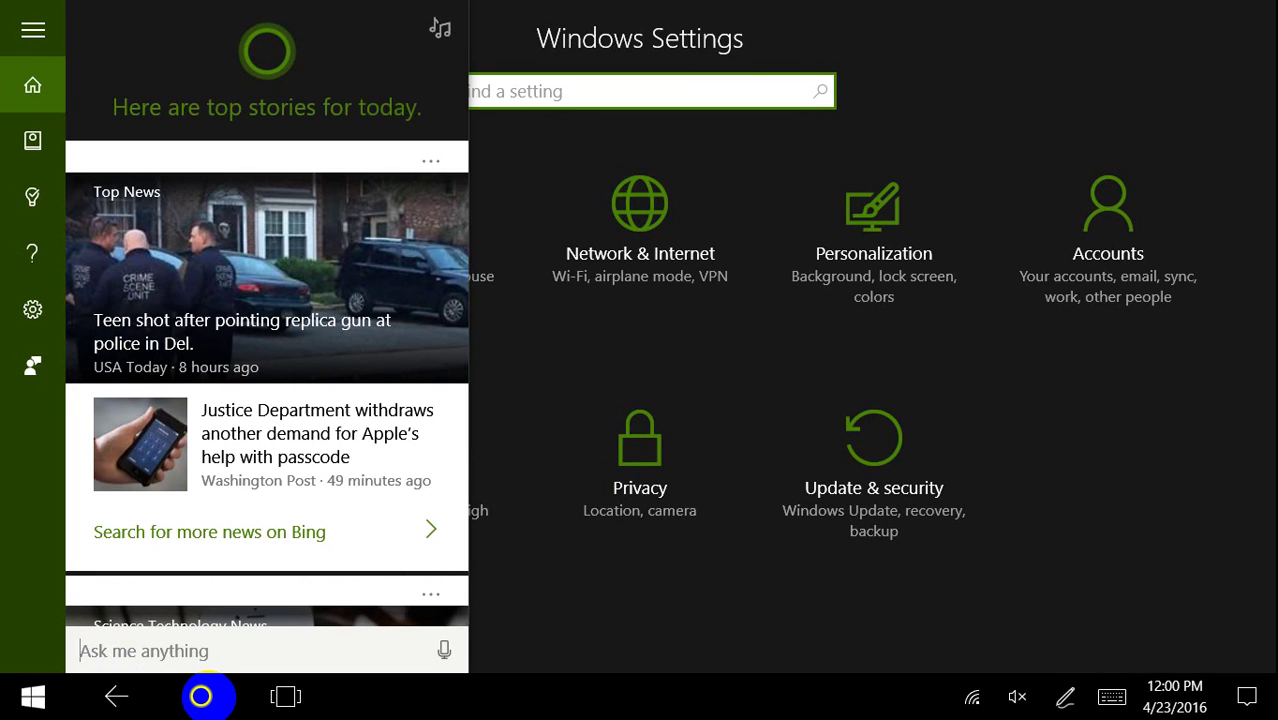
pyautogui.click(33, 197)
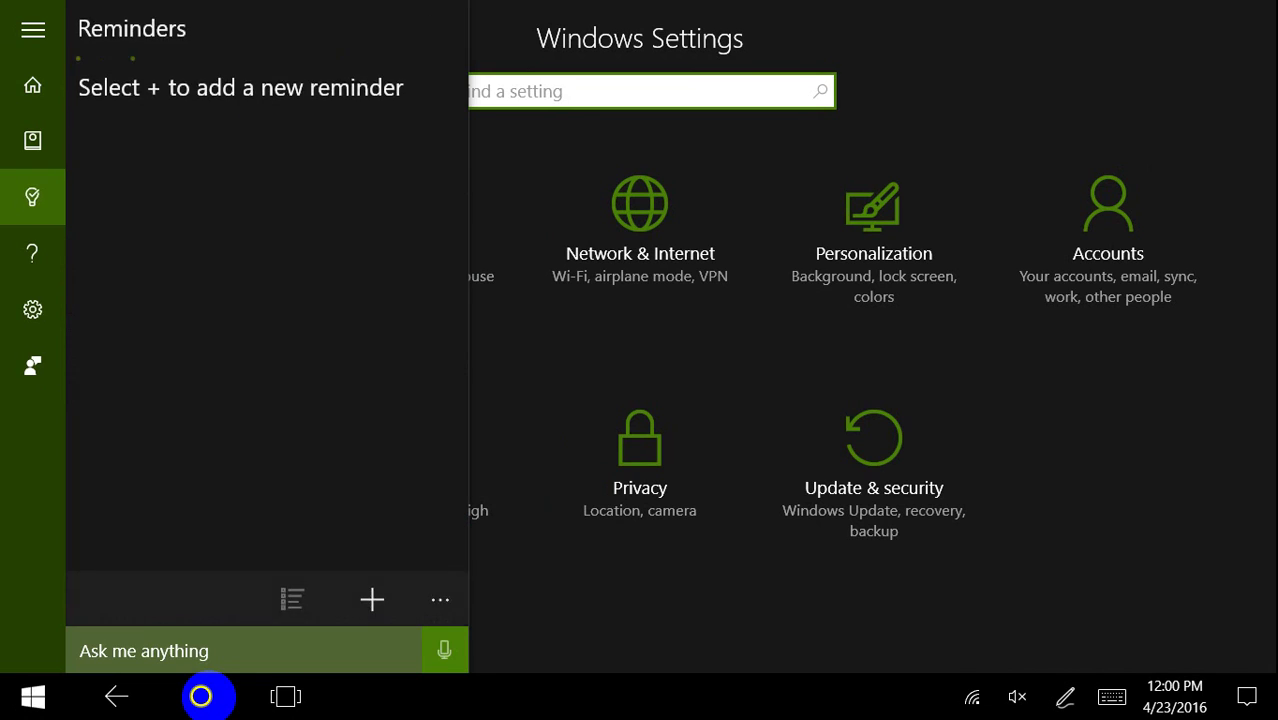
pyautogui.click(372, 598)
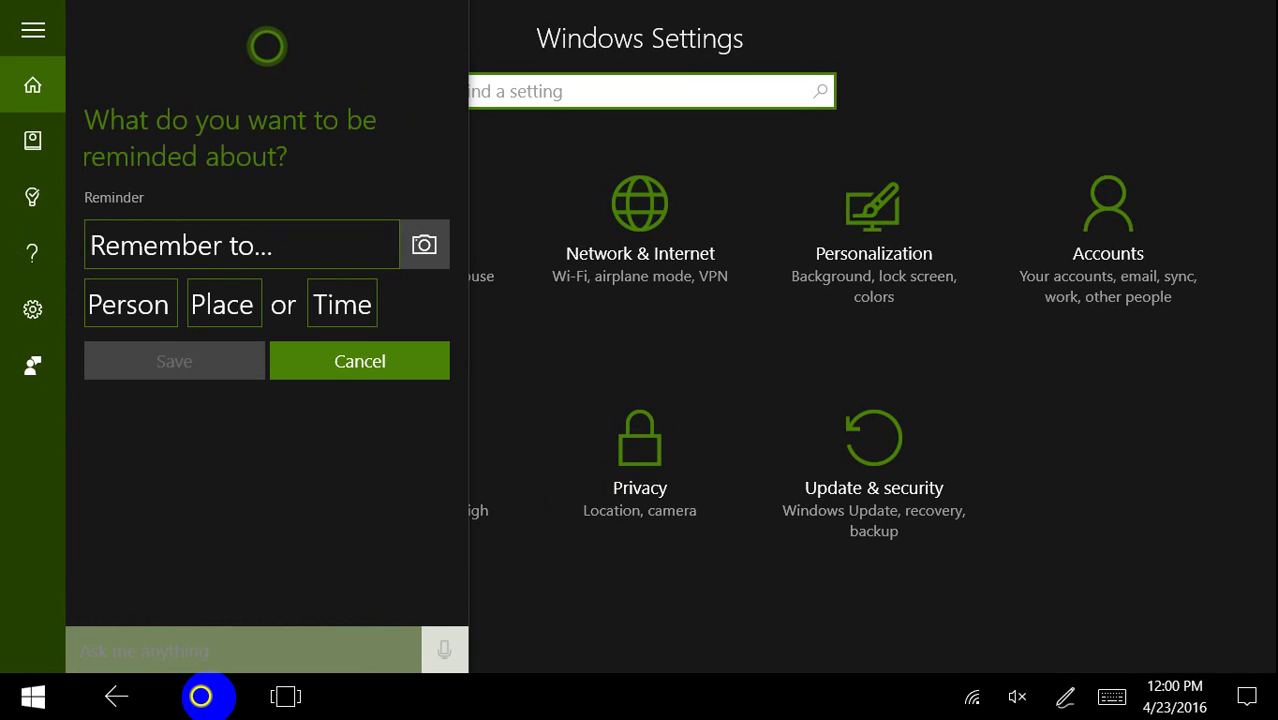
# Step: Choose to attach a picture from the library to the reminder and look inside the Screenshots folder
pyautogui.click(424, 245)
pyautogui.click(226, 126)
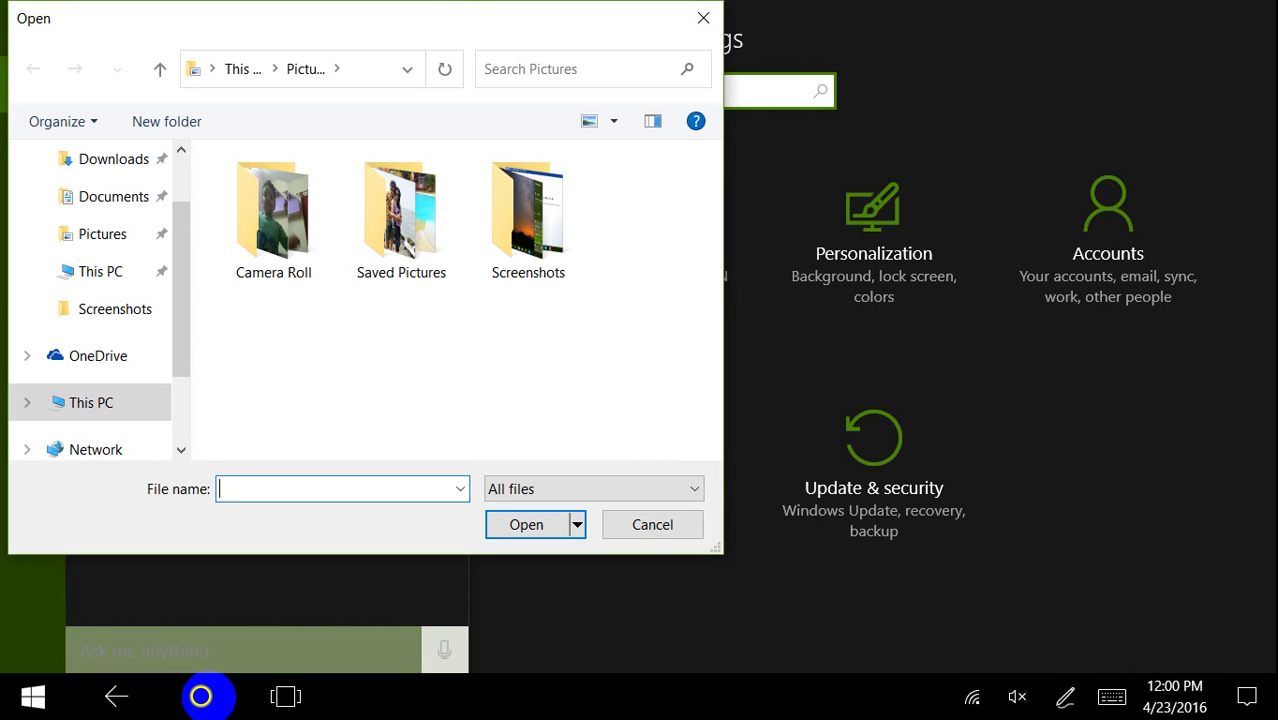
pyautogui.click(273, 215)
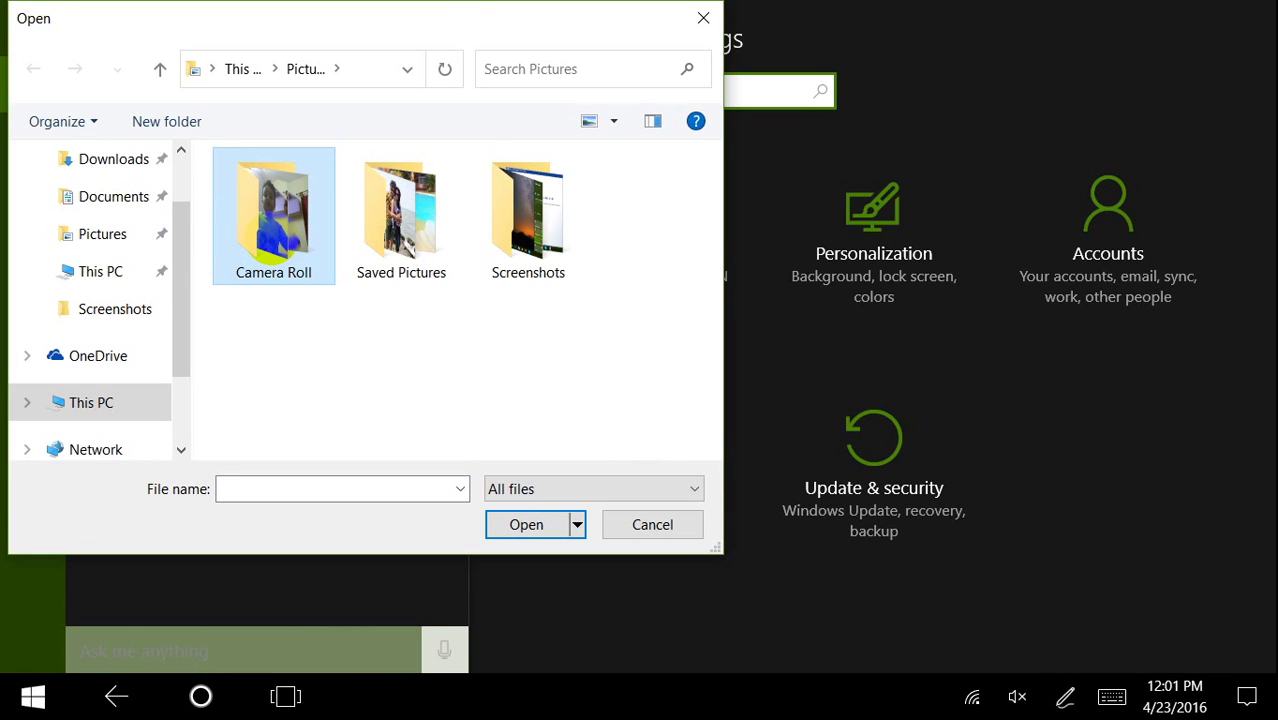
pyautogui.click(528, 215)
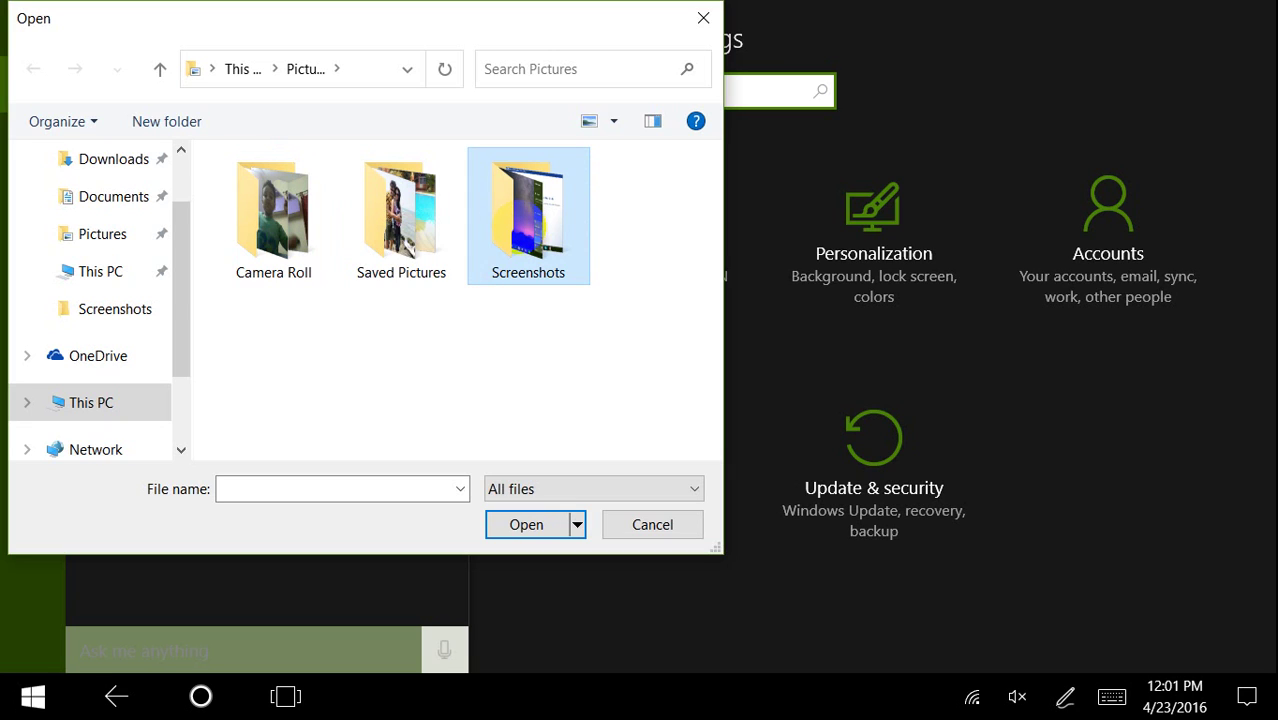
pyautogui.click(520, 243)
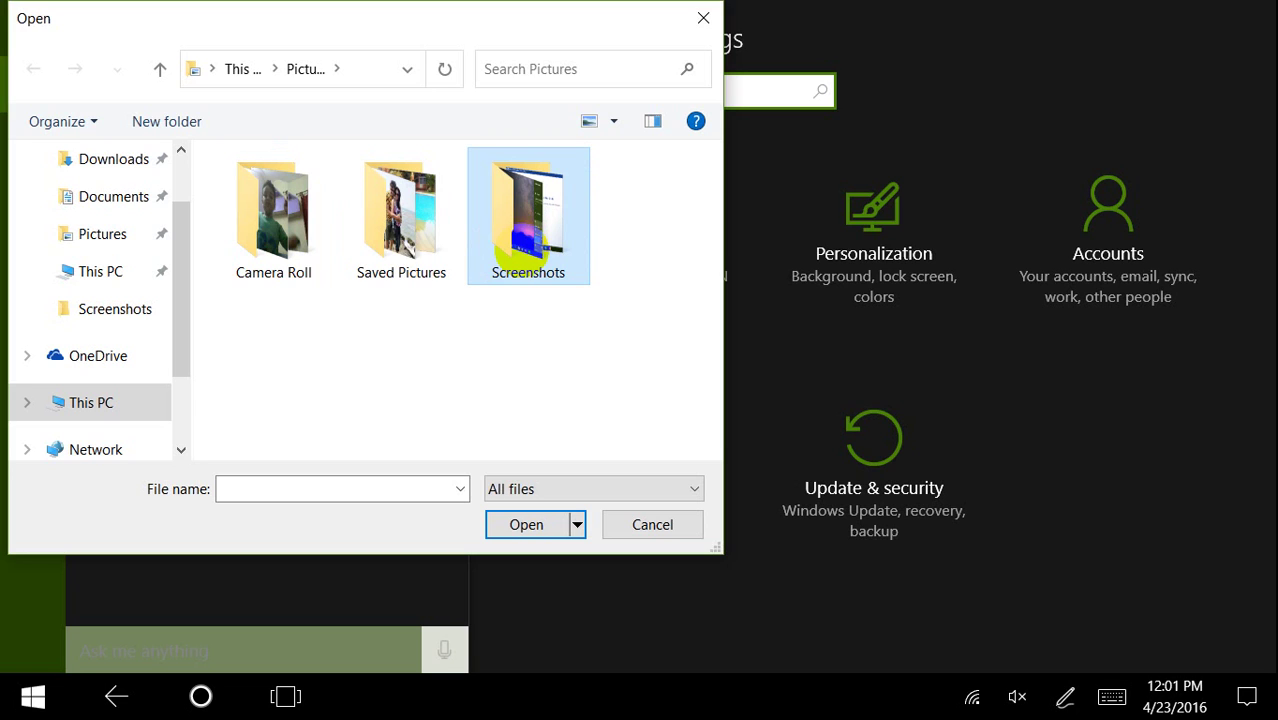
pyautogui.doubleClick(521, 236)
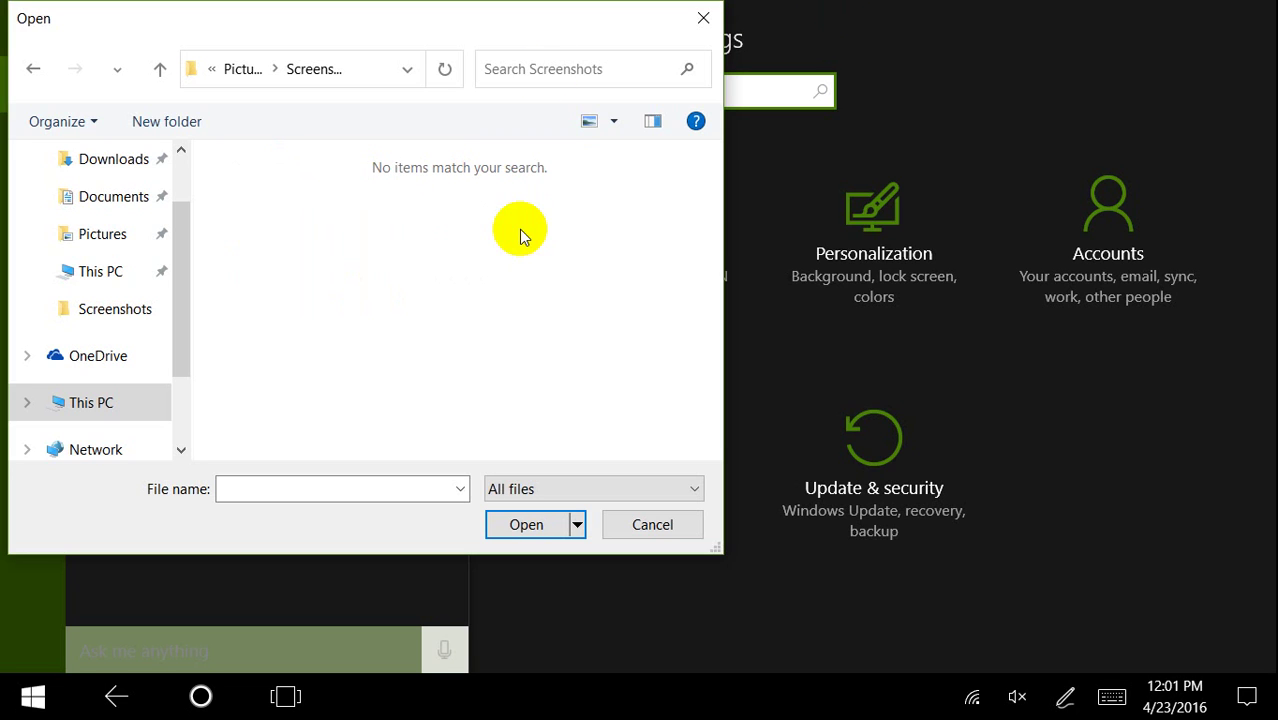
# Step: Browse the Camera Roll, Pictures and Screenshots folders and the Photos source, and close the file picker without choosing a picture
pyautogui.click(240, 78)
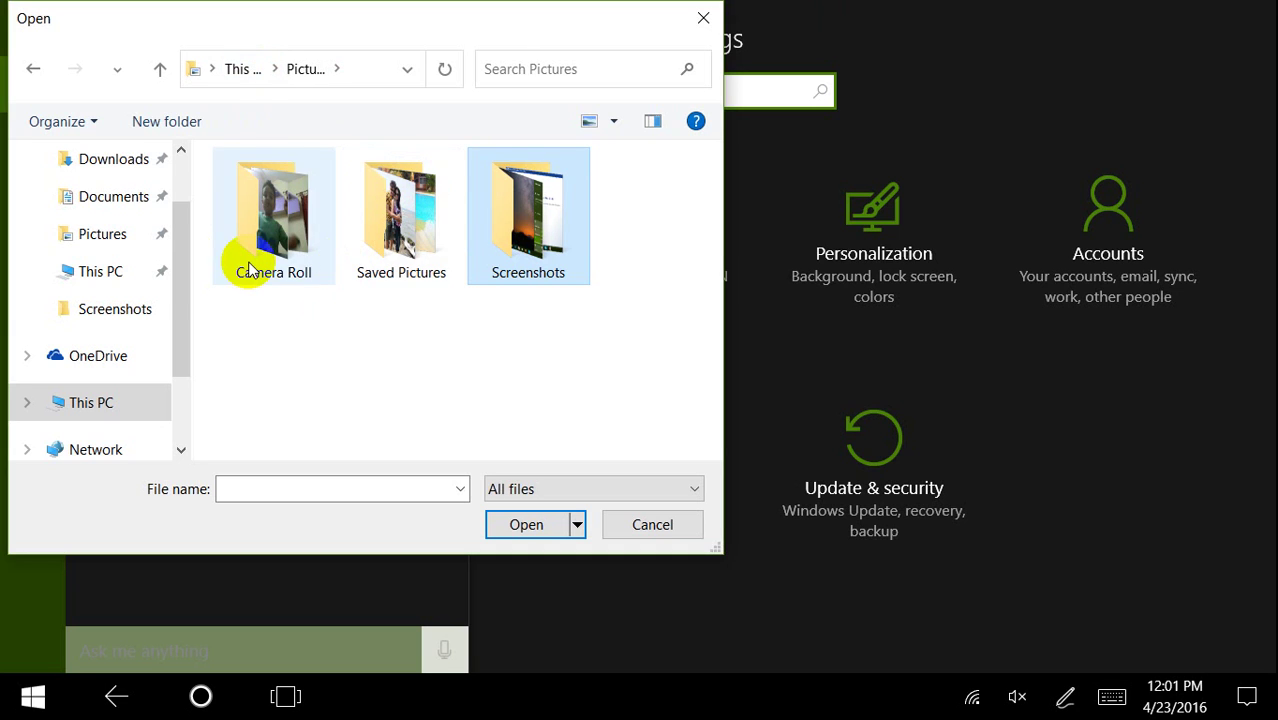
pyautogui.doubleClick(252, 268)
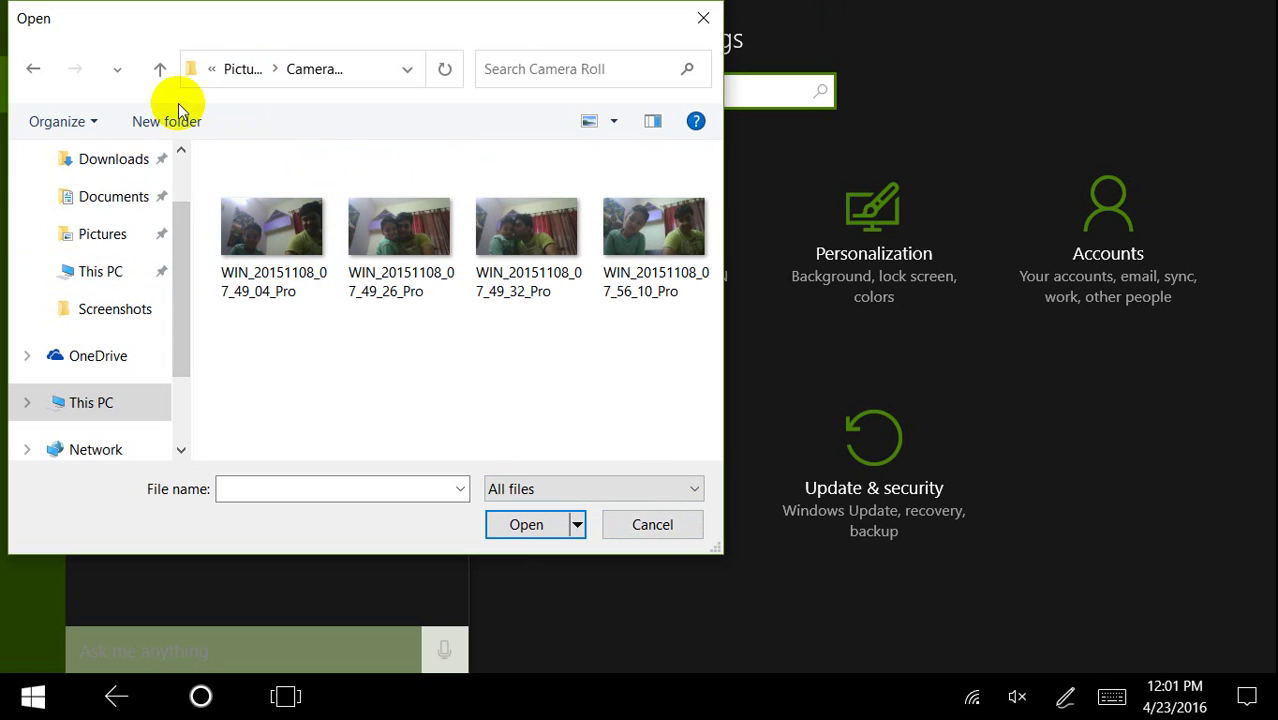
pyautogui.click(103, 234)
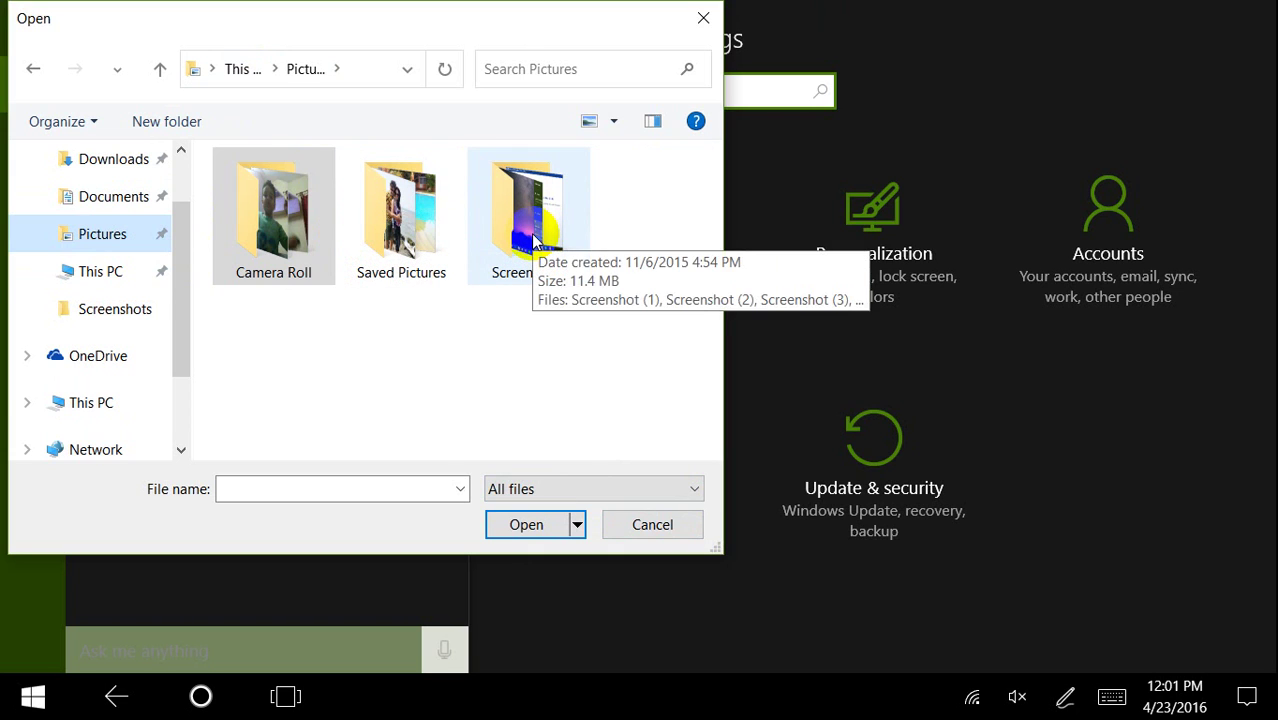
pyautogui.click(110, 305)
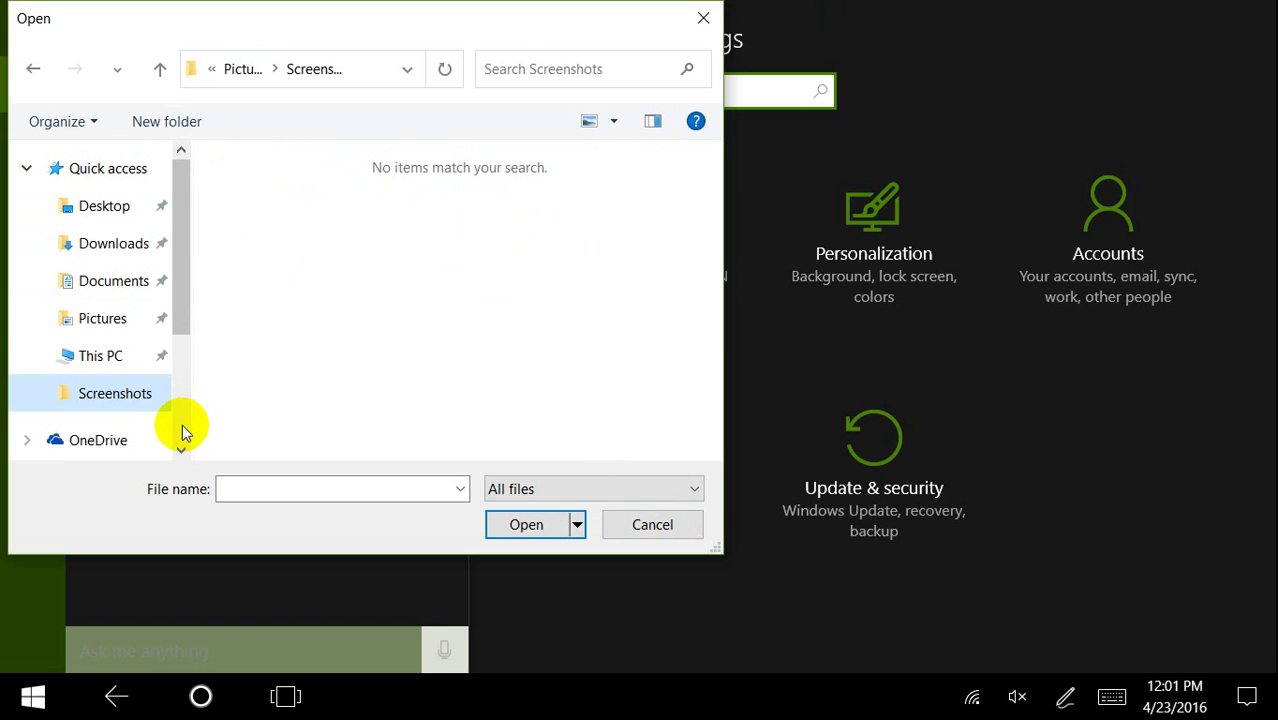
pyautogui.scroll(-2, 182, 432)
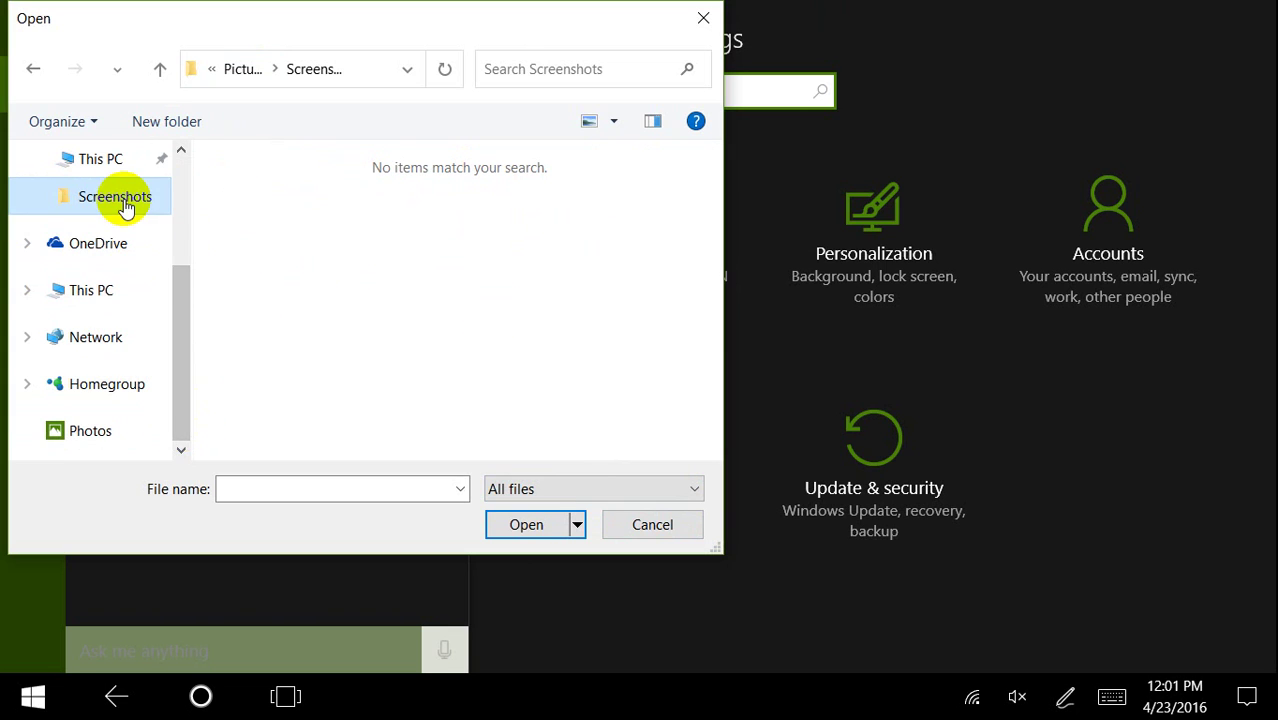
pyautogui.click(74, 433)
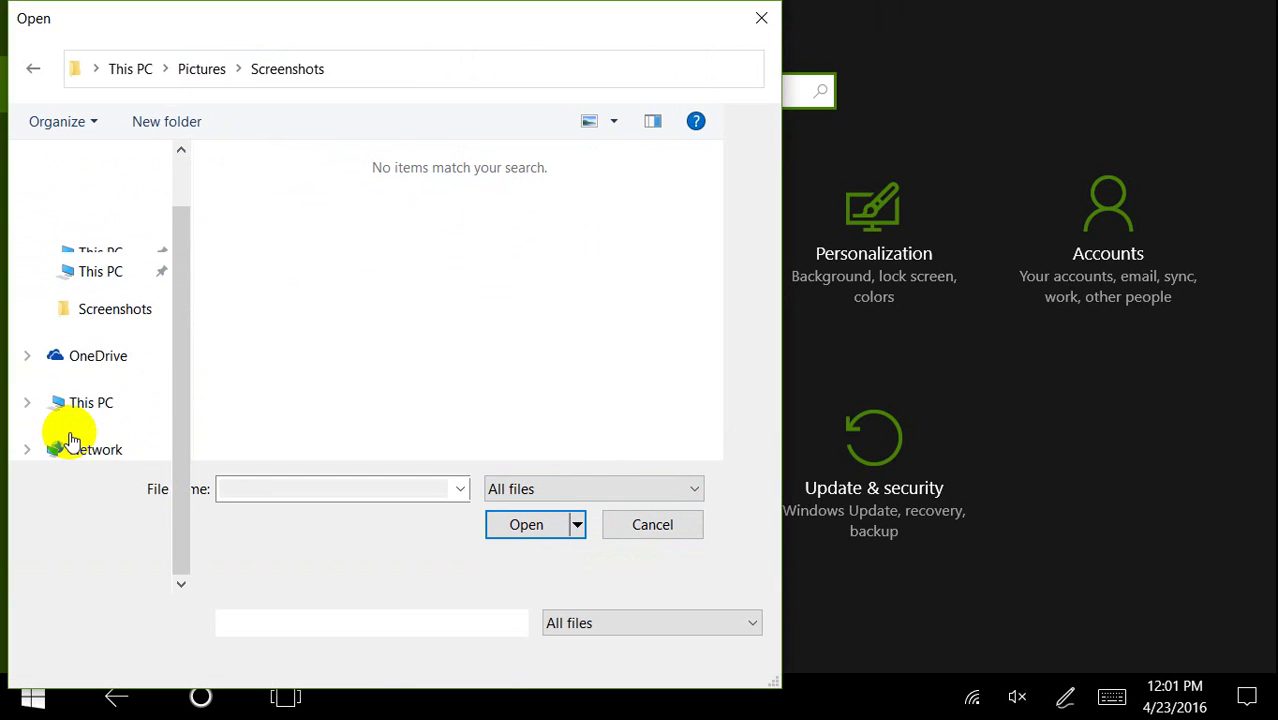
pyautogui.click(759, 16)
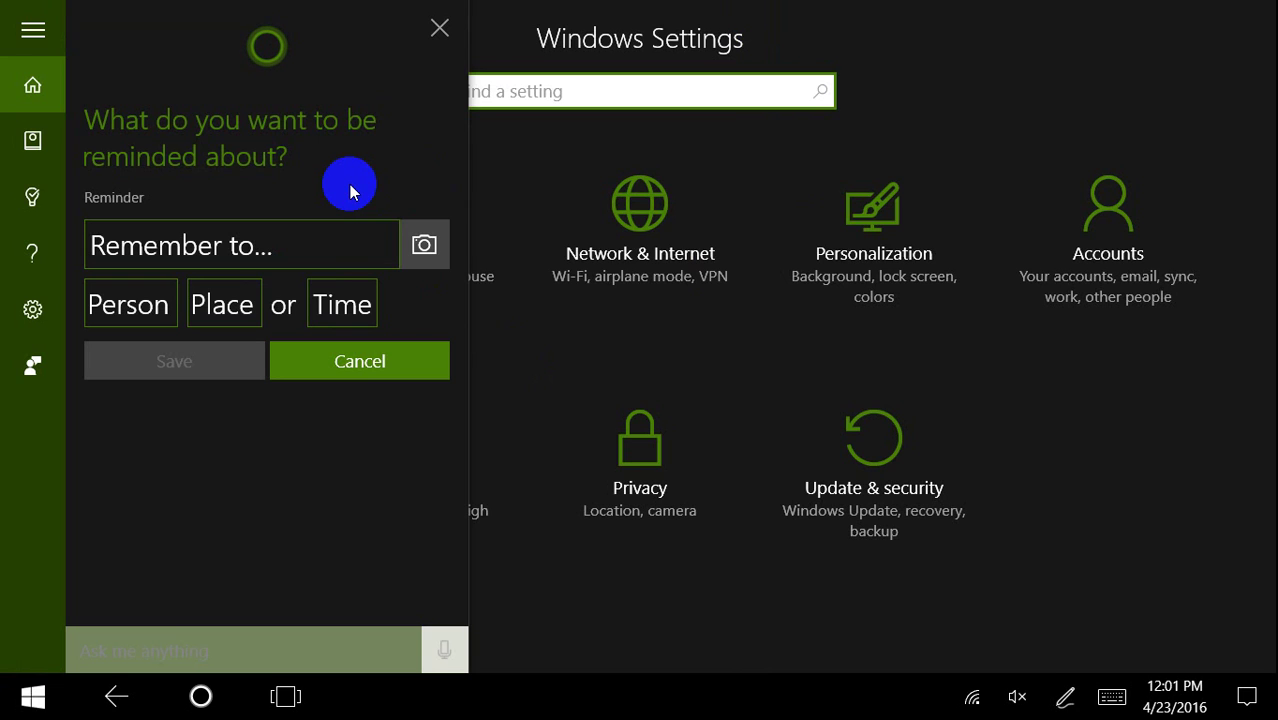
# Step: Try to attach a camera photo to the reminder and close the camera window
pyautogui.click(423, 248)
pyautogui.click(410, 186)
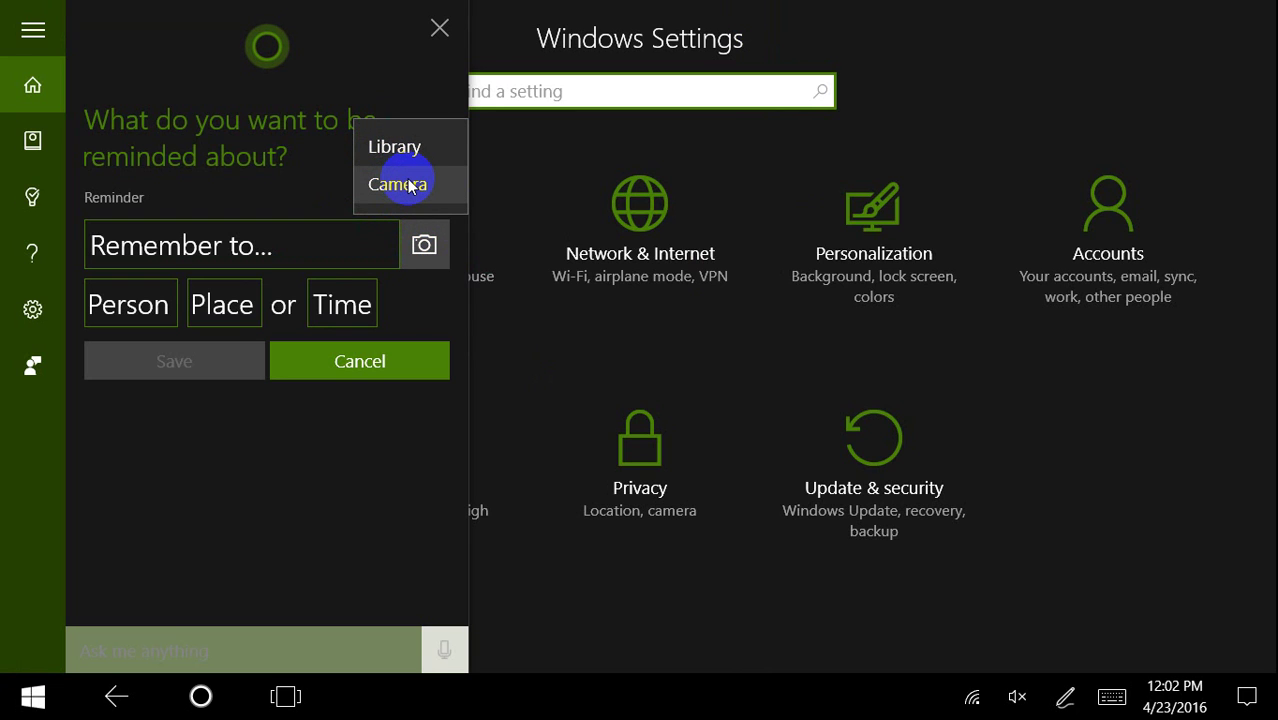
pyautogui.click(409, 186)
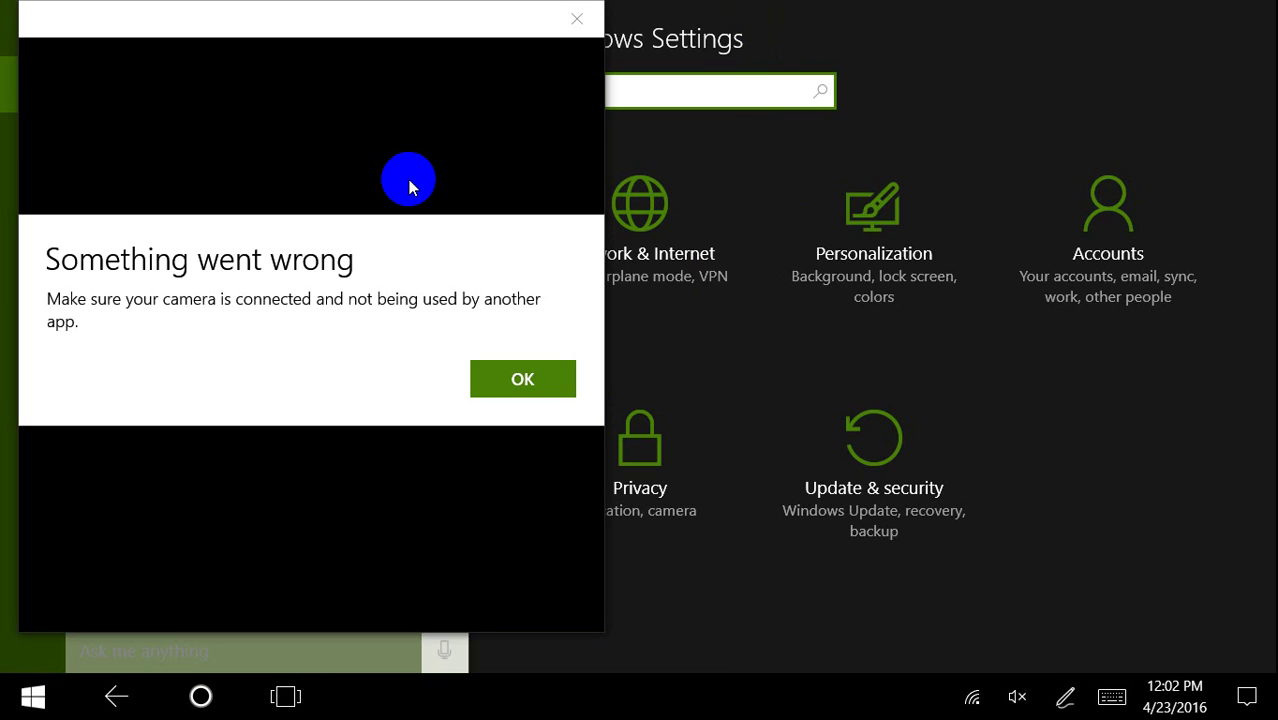
pyautogui.click(505, 383)
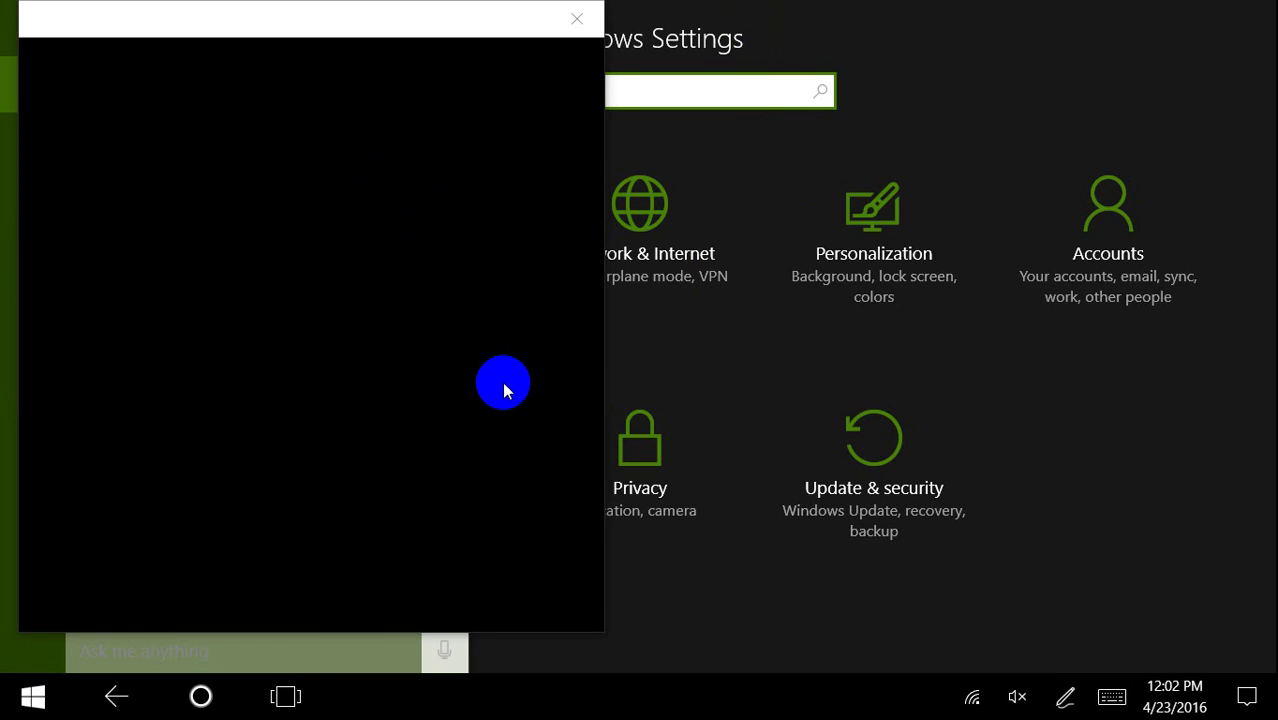
pyautogui.click(575, 8)
pyautogui.click(589, 44)
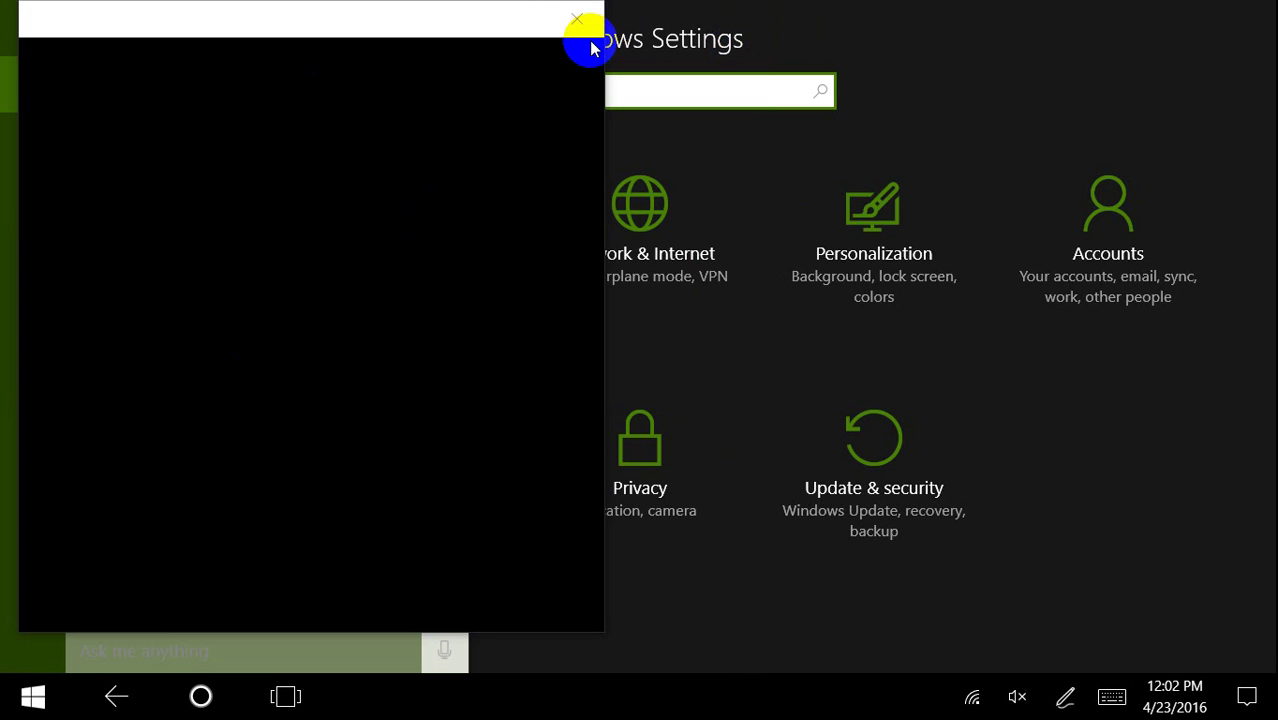
pyautogui.click(584, 30)
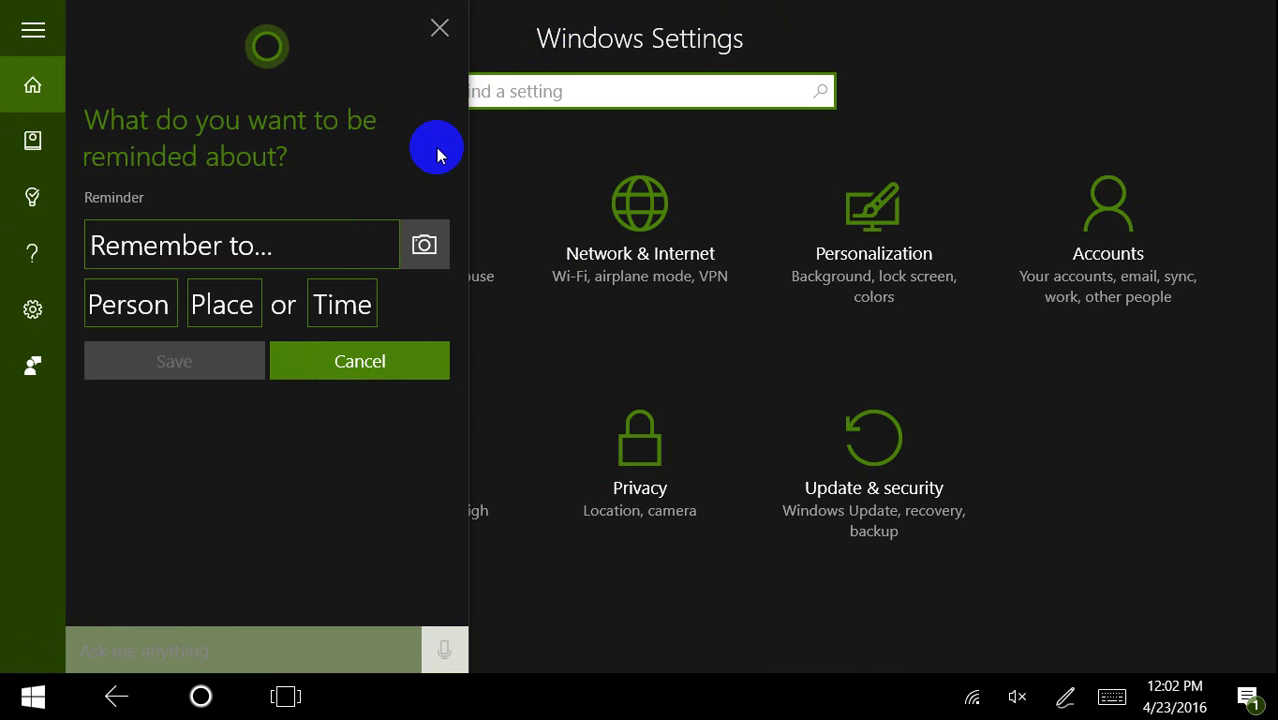
# Step: Review Cortana's settings down to sending notifications between devices, and view the notification sync options for the Windows Phone
pyautogui.click(33, 312)
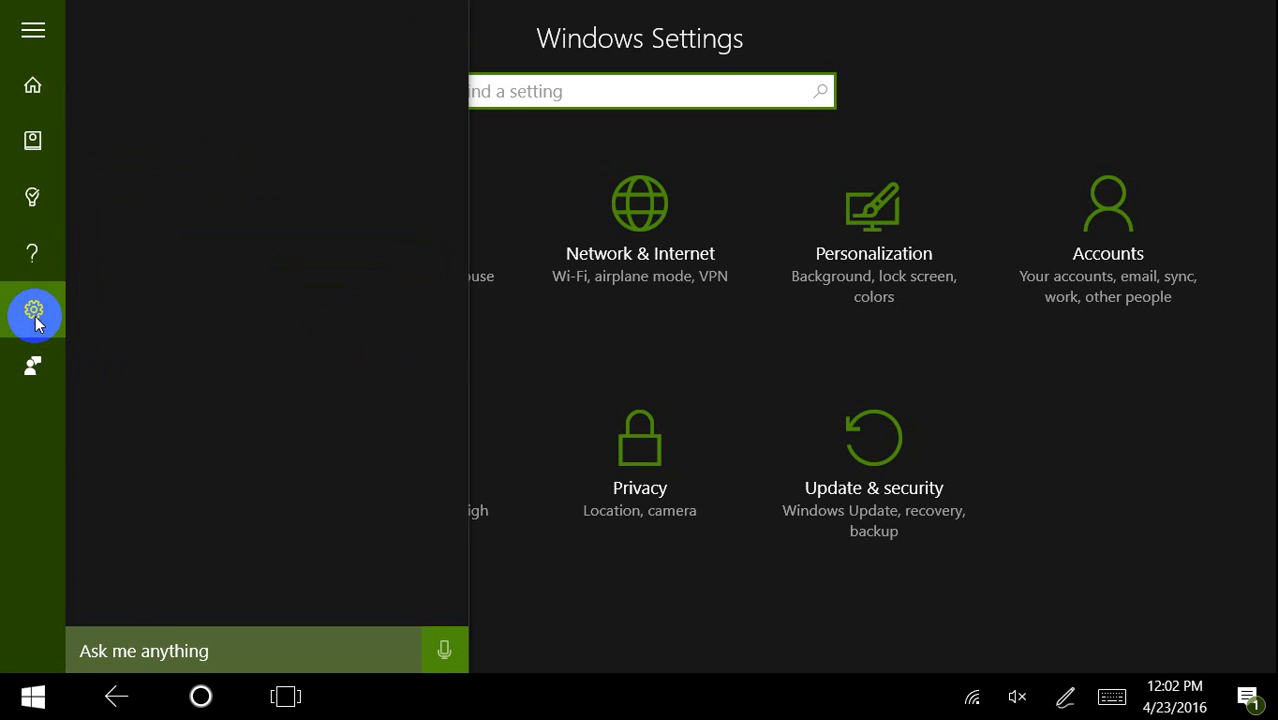
pyautogui.click(322, 310)
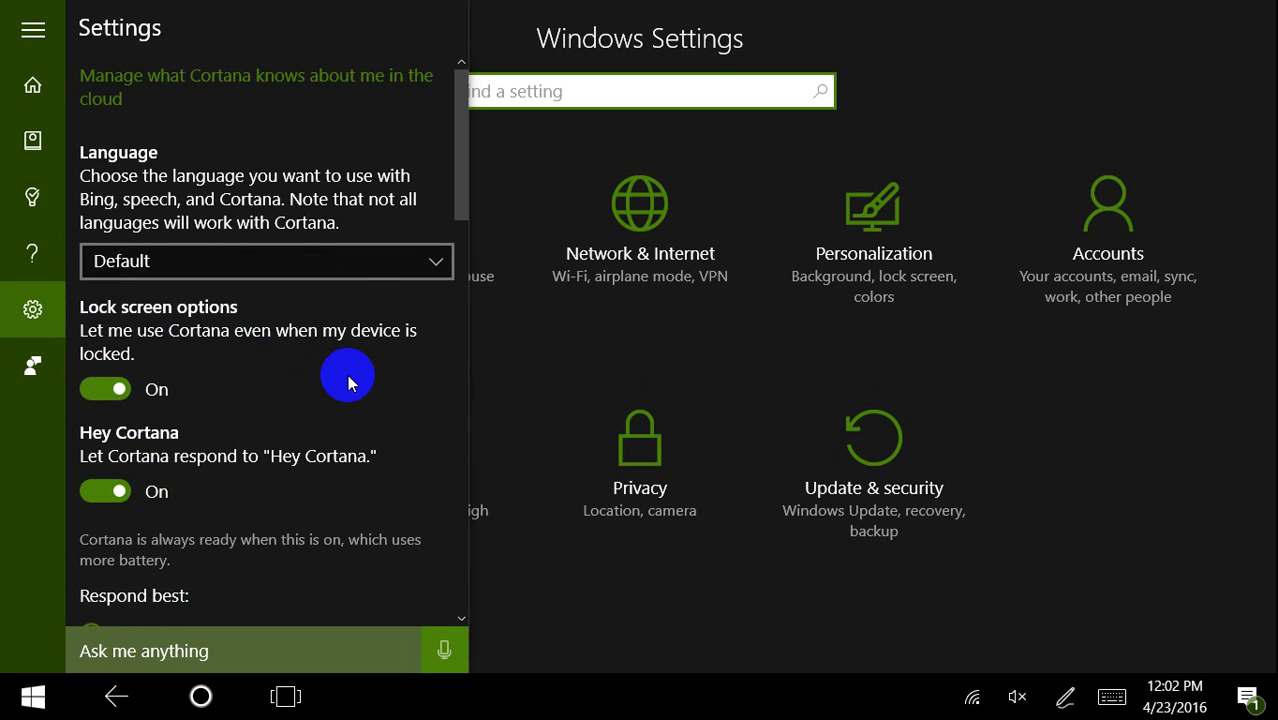
pyautogui.scroll(-3, 348, 383)
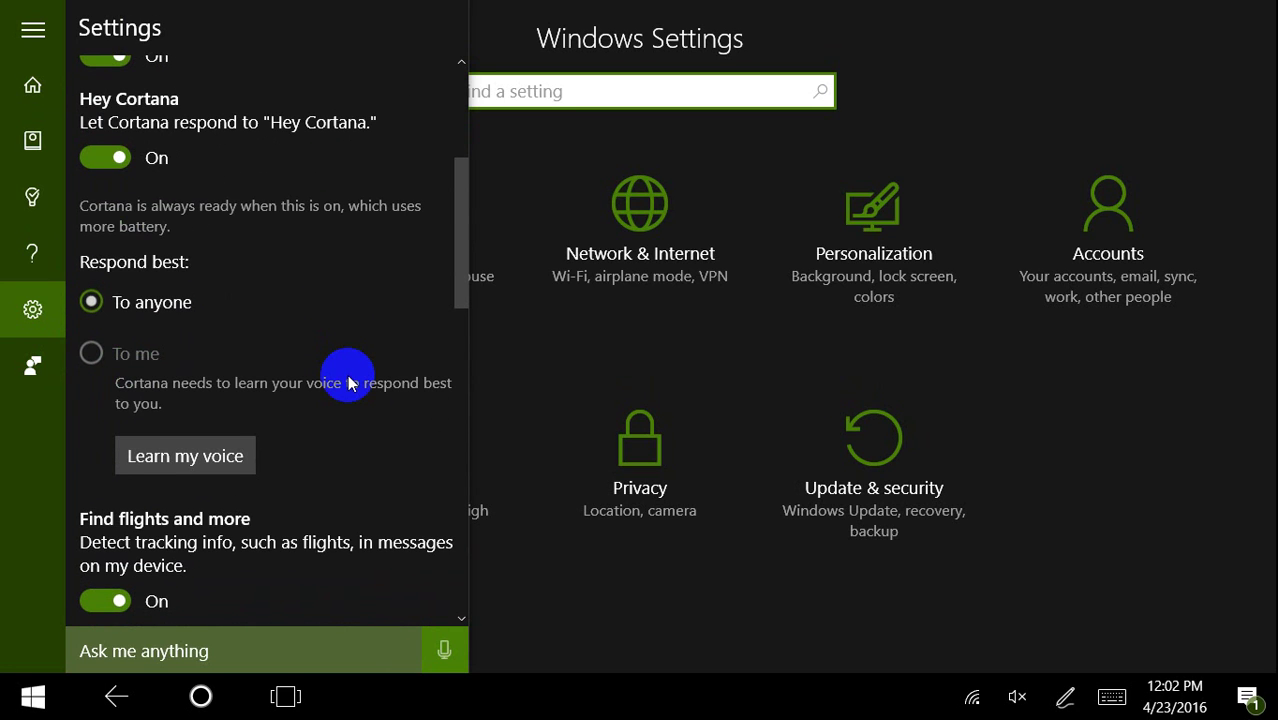
pyautogui.scroll(-5, 348, 383)
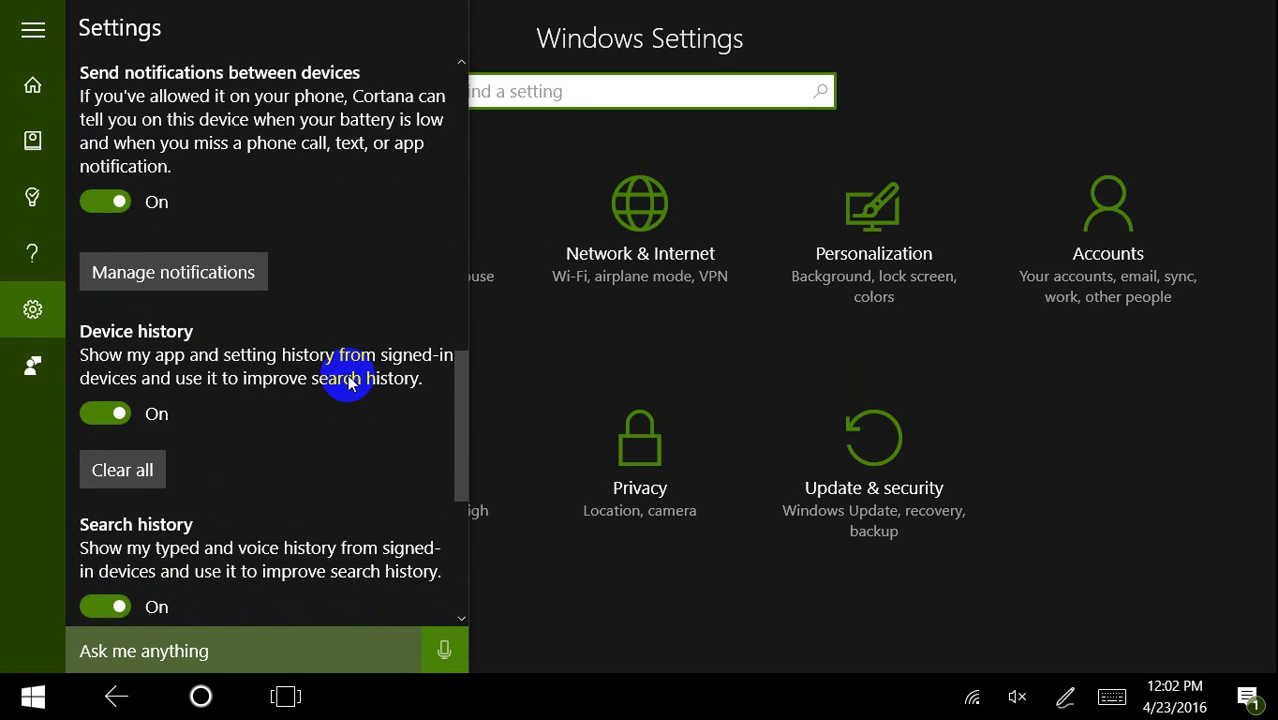
pyautogui.click(158, 272)
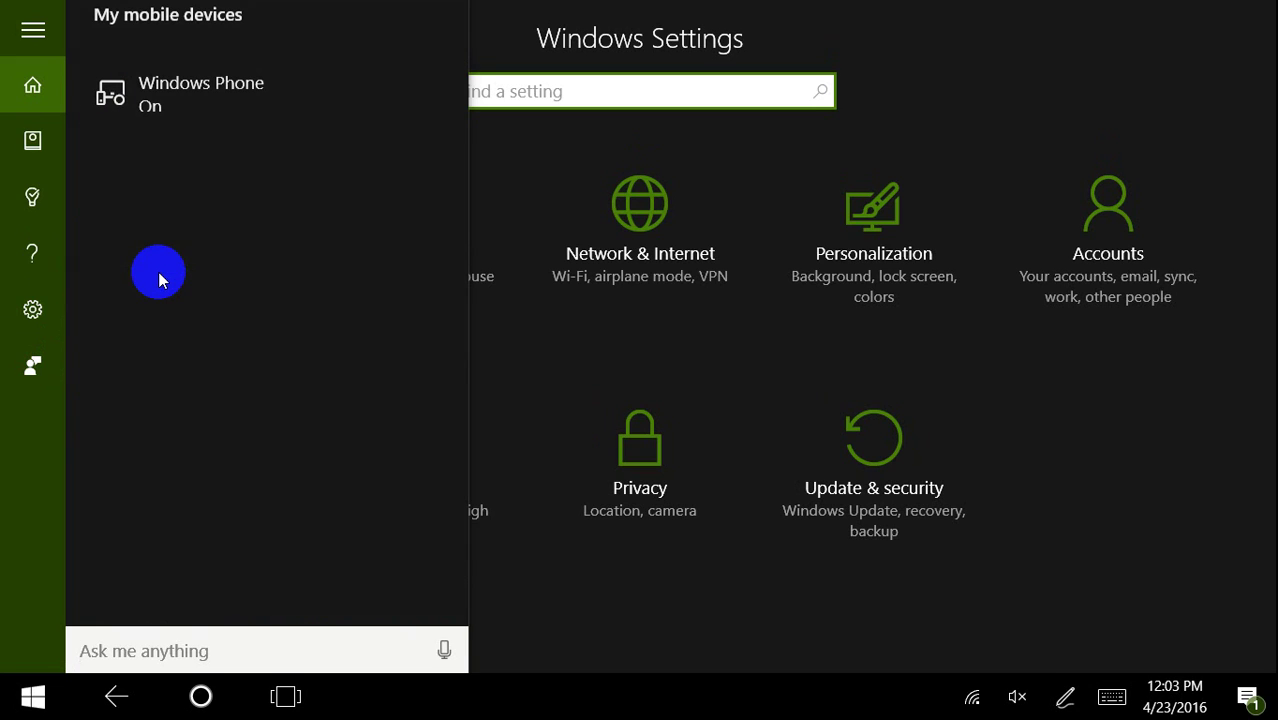
pyautogui.click(155, 92)
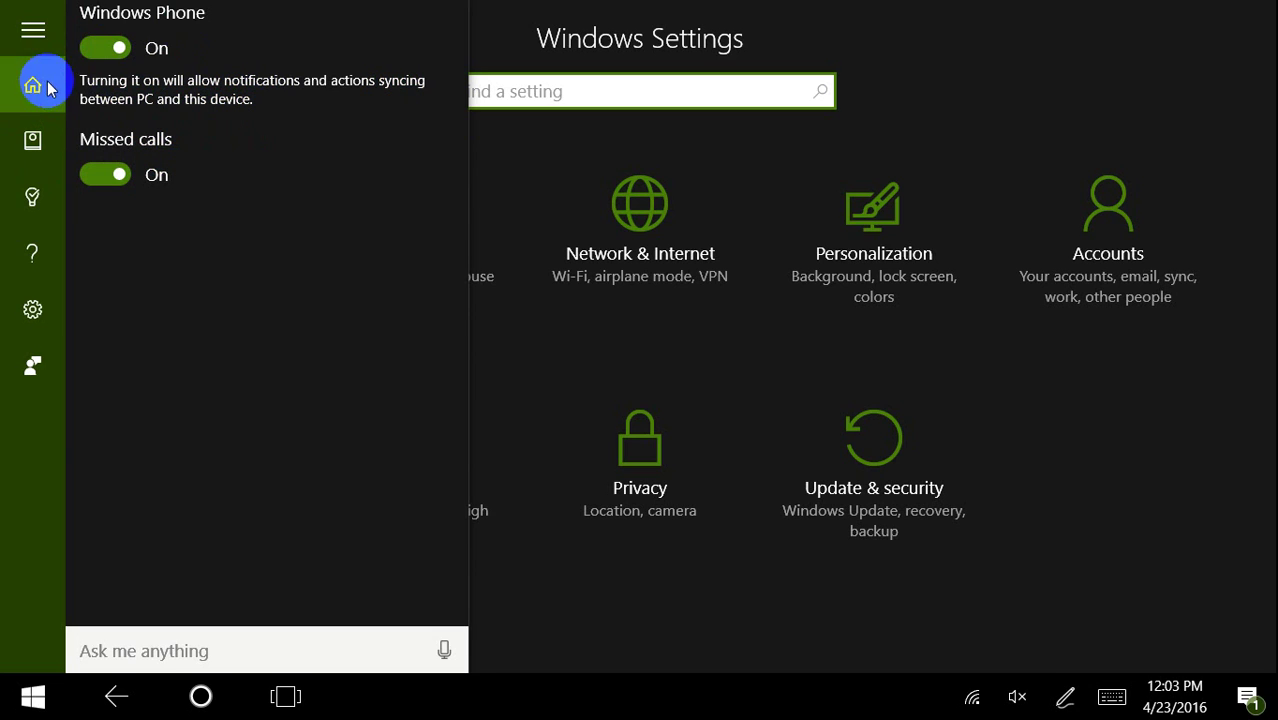
# Step: Return to Cortana's settings and look through the options down to the search history, SafeSearch and privacy links
pyautogui.click(30, 318)
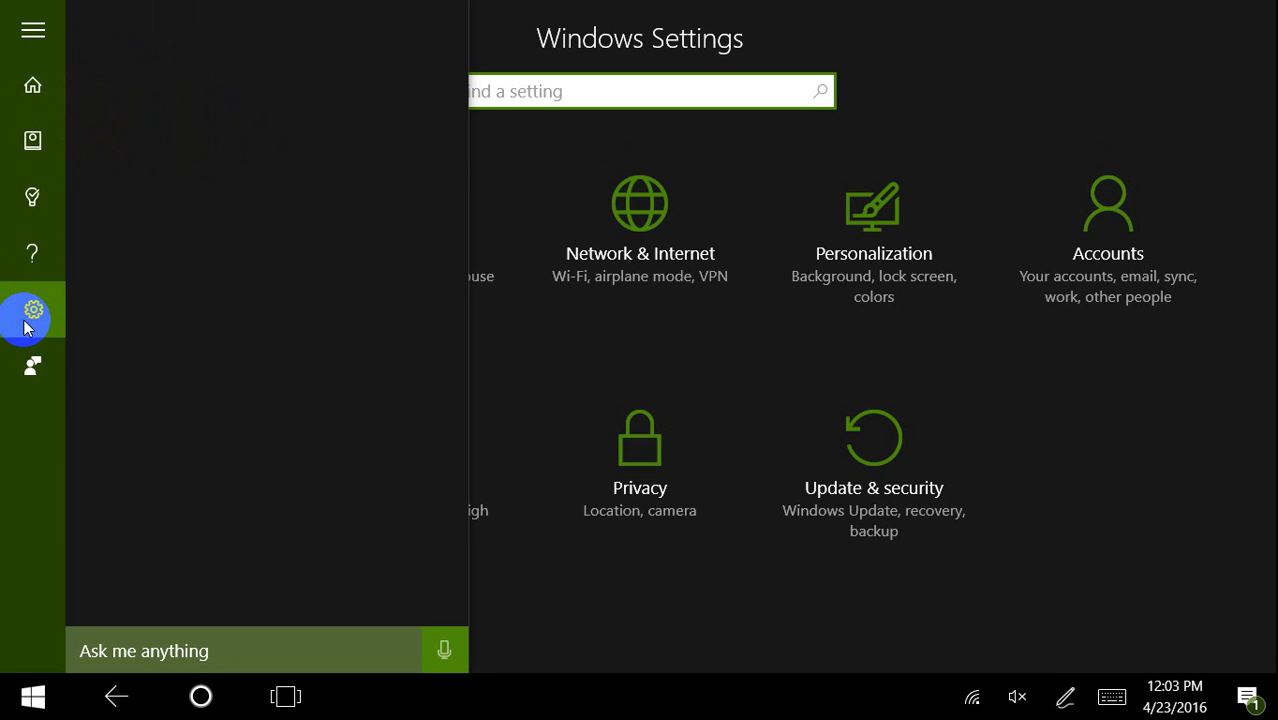
pyautogui.scroll(-5, 310, 350)
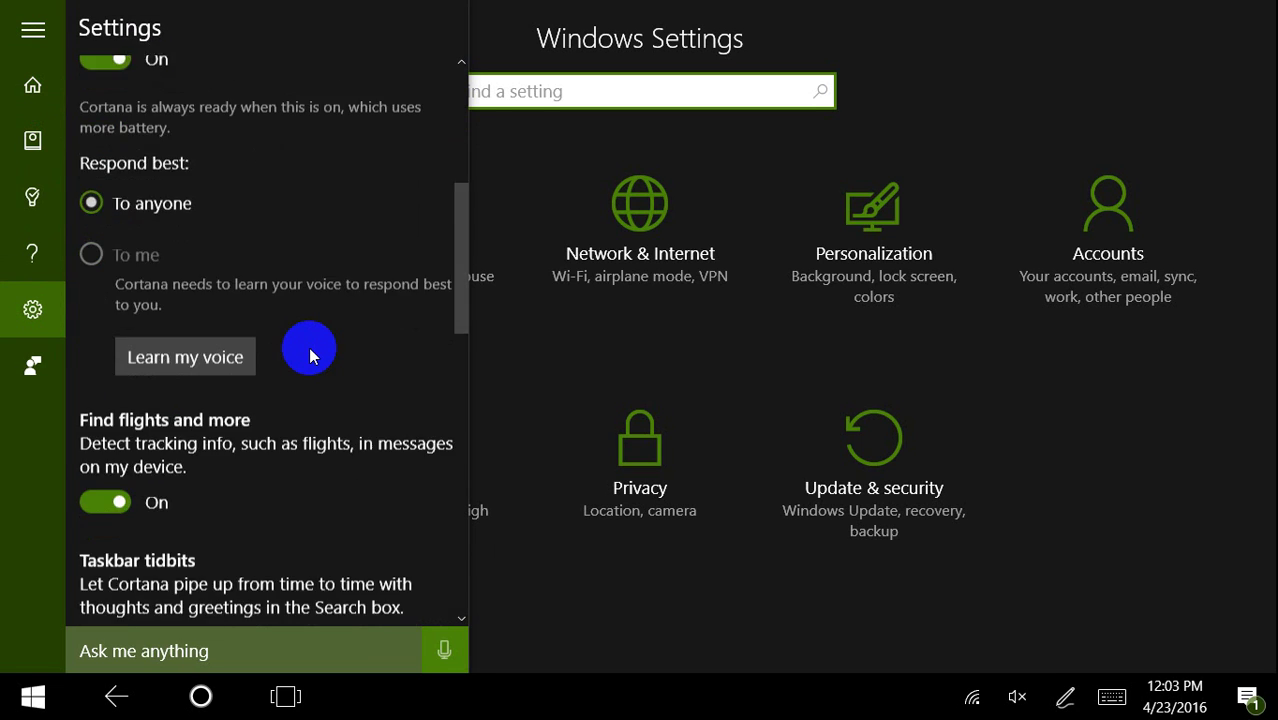
pyautogui.scroll(-10, 310, 350)
pyautogui.scroll(2, 309, 347)
pyautogui.scroll(-2, 309, 347)
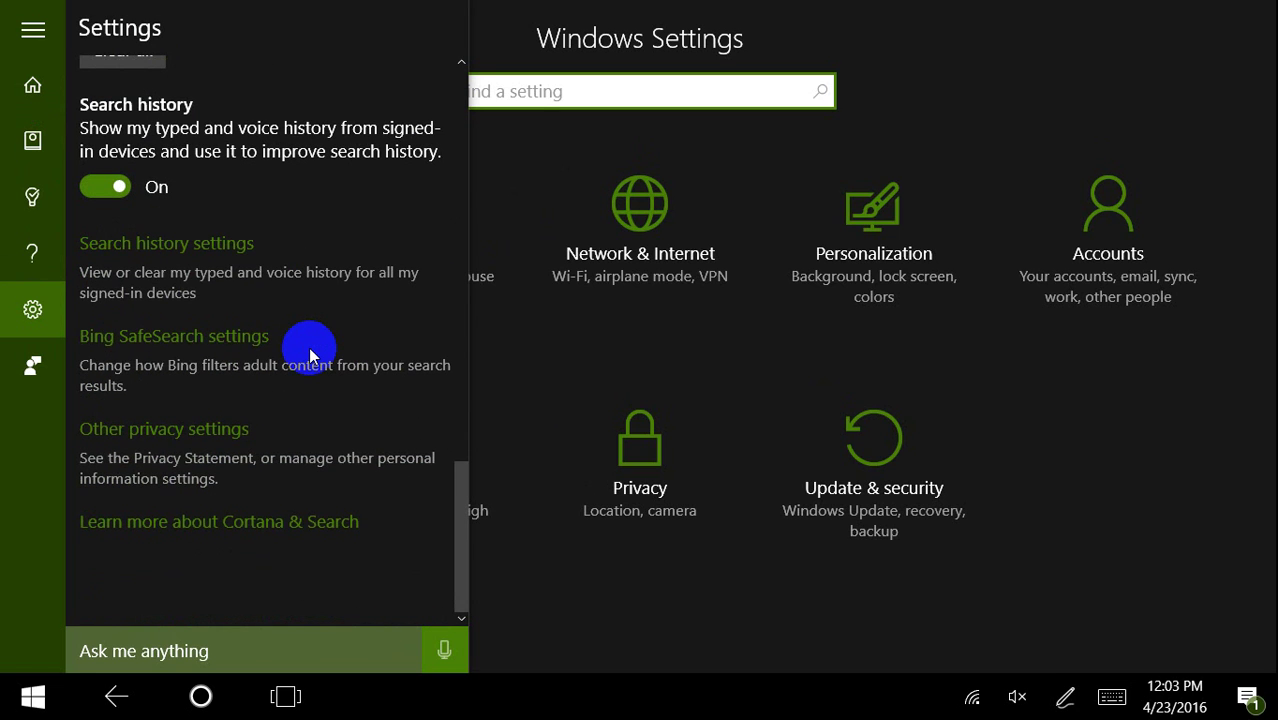
# Step: Open Cortana's notification management for connected devices, view the Windows Phone entry and close Cortana
pyautogui.scroll(8, 309, 347)
pyautogui.scroll(-5, 309, 347)
pyautogui.scroll(-5, 309, 347)
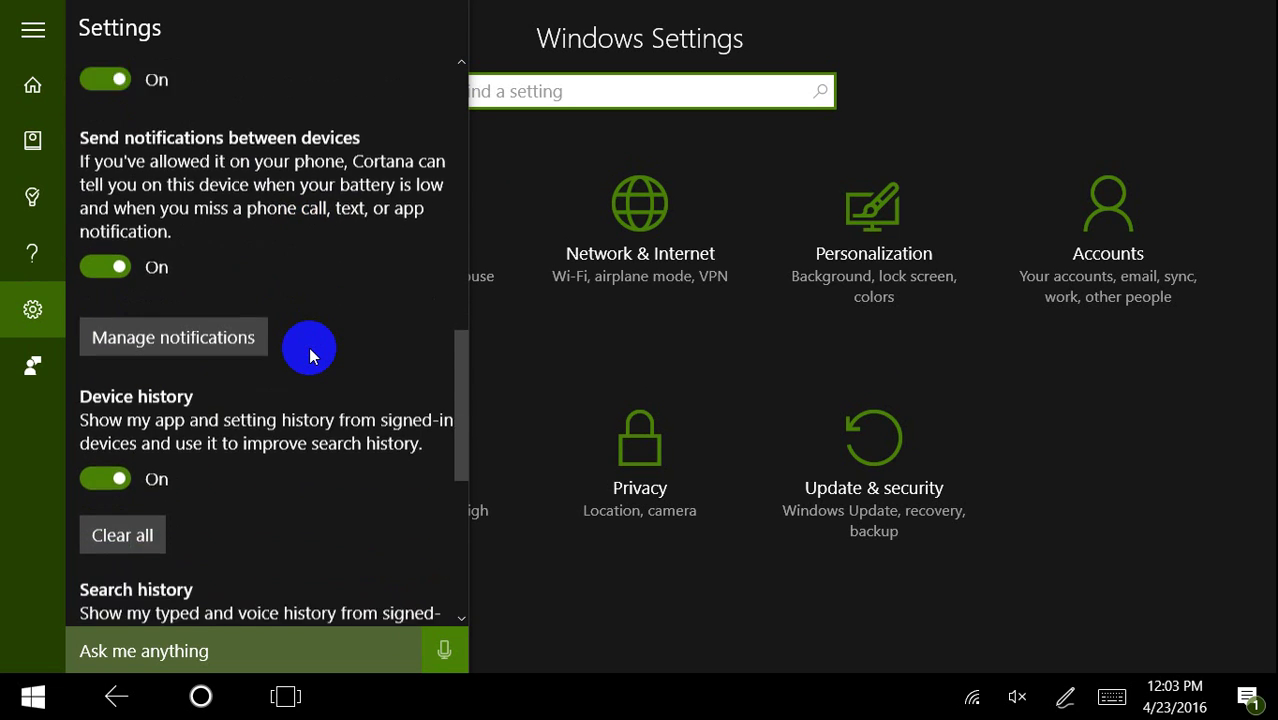
pyautogui.scroll(-2, 309, 347)
pyautogui.click(194, 216)
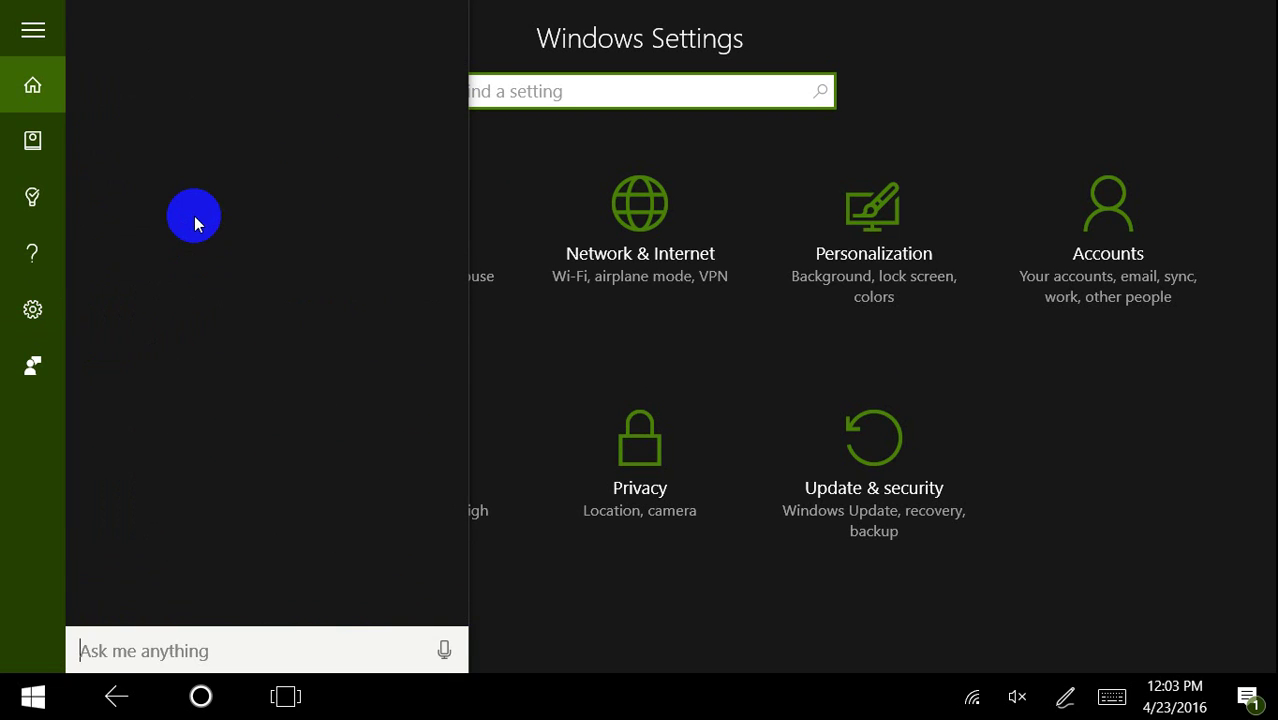
pyautogui.click(180, 95)
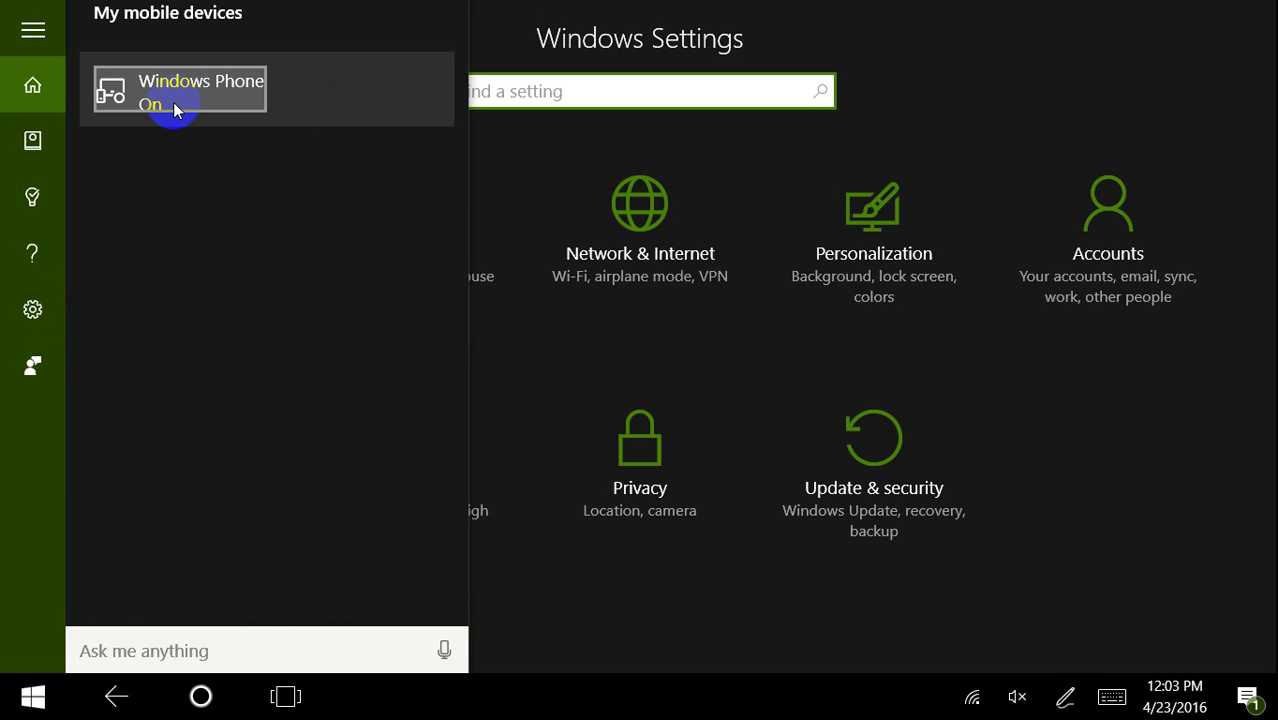
pyautogui.click(320, 323)
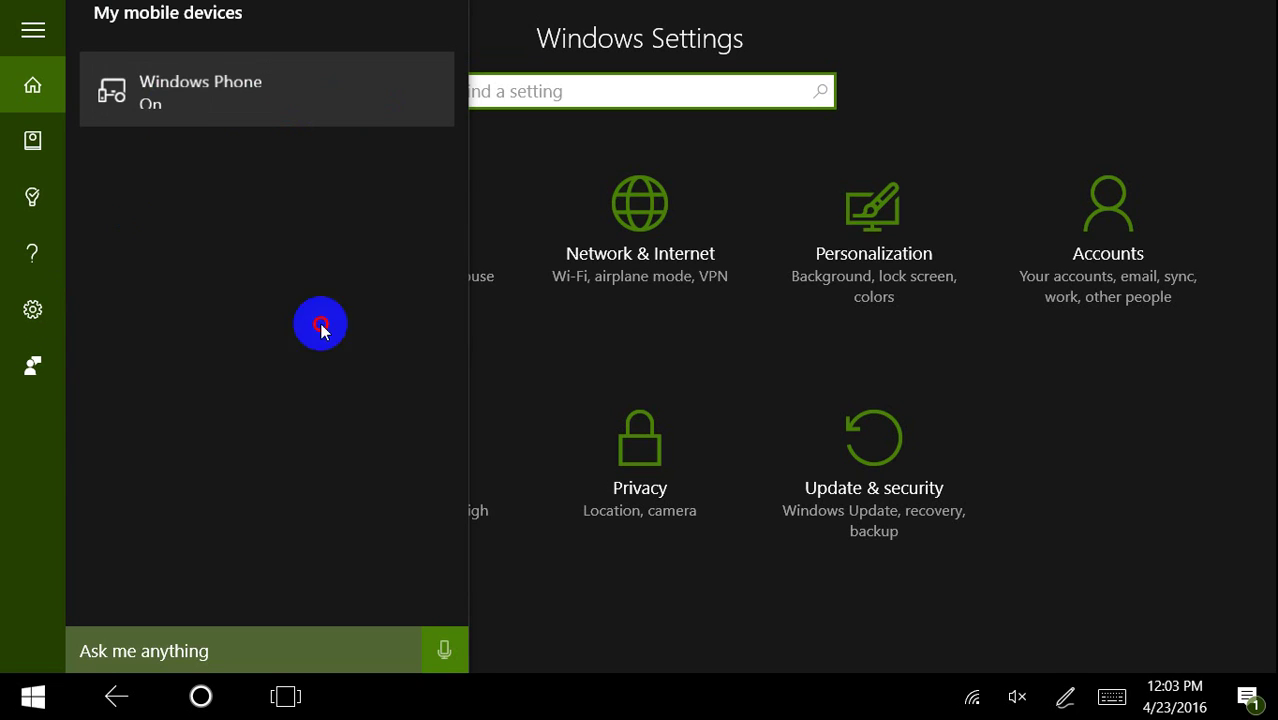
pyautogui.click(1027, 74)
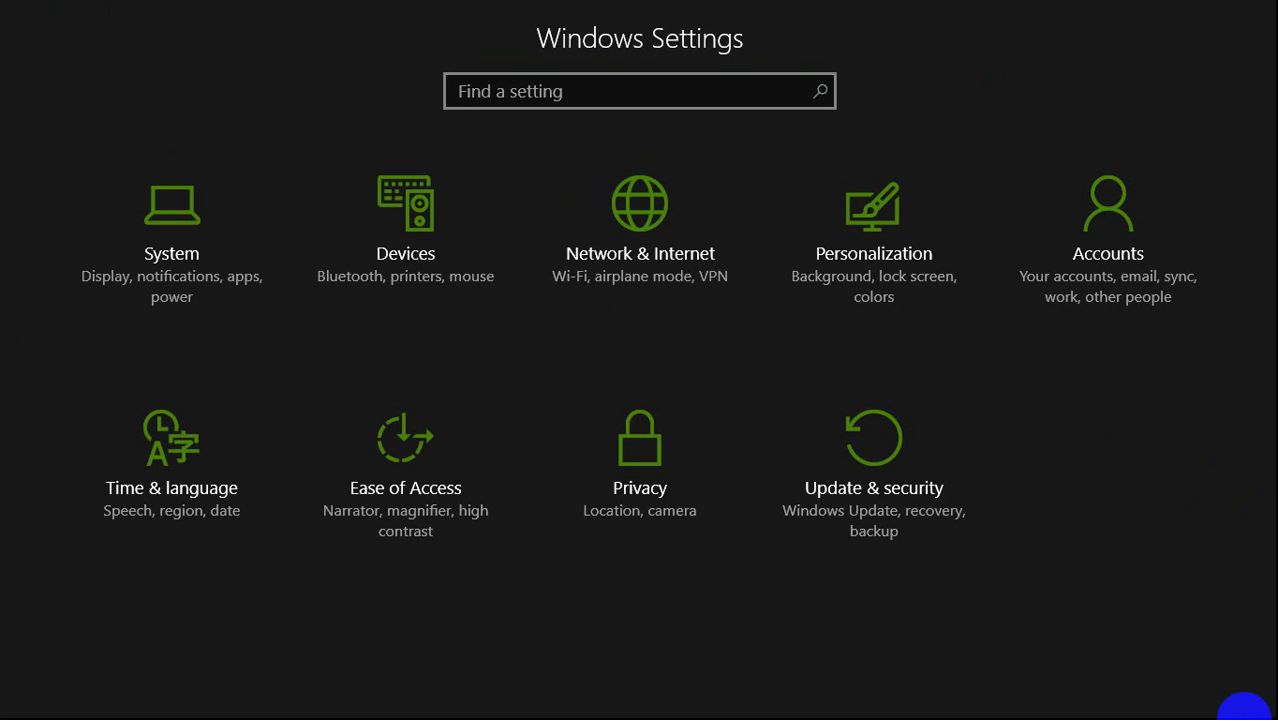
# Step: Expand and collapse the newest Twitter notification in the Action Center and dismiss the Action Center
pyautogui.moveTo(1232, 710)
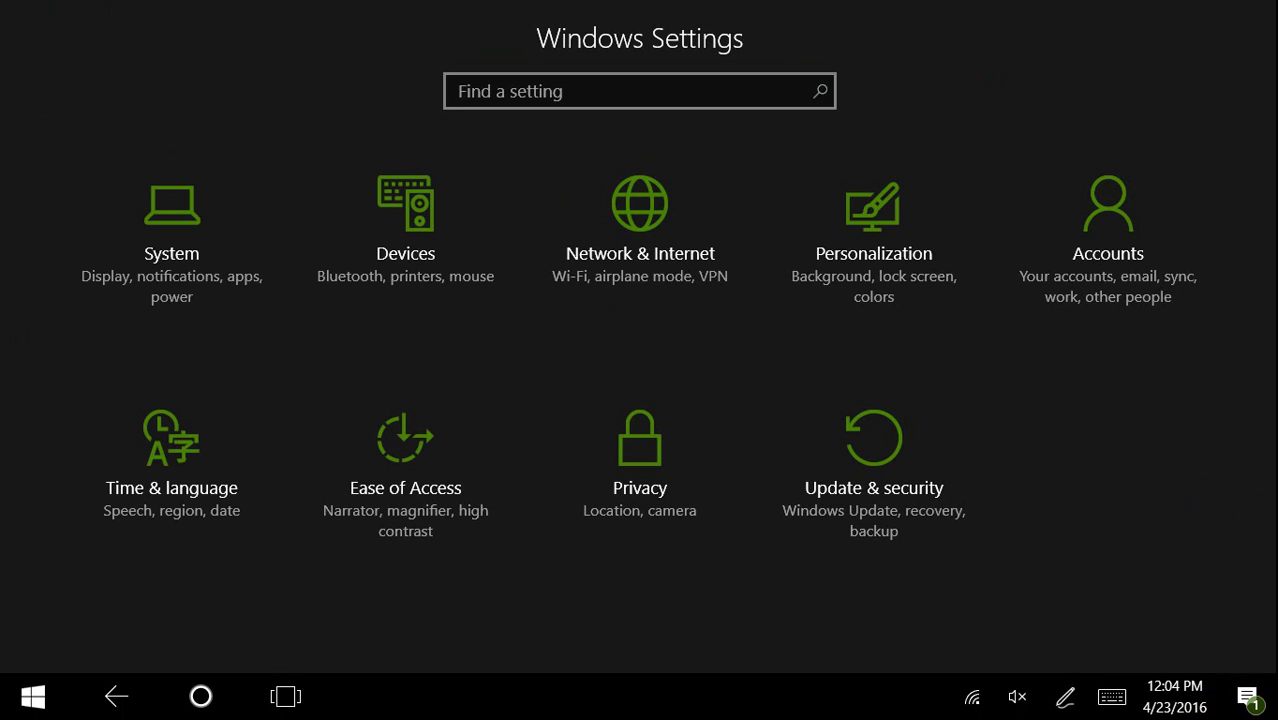
pyautogui.click(1248, 698)
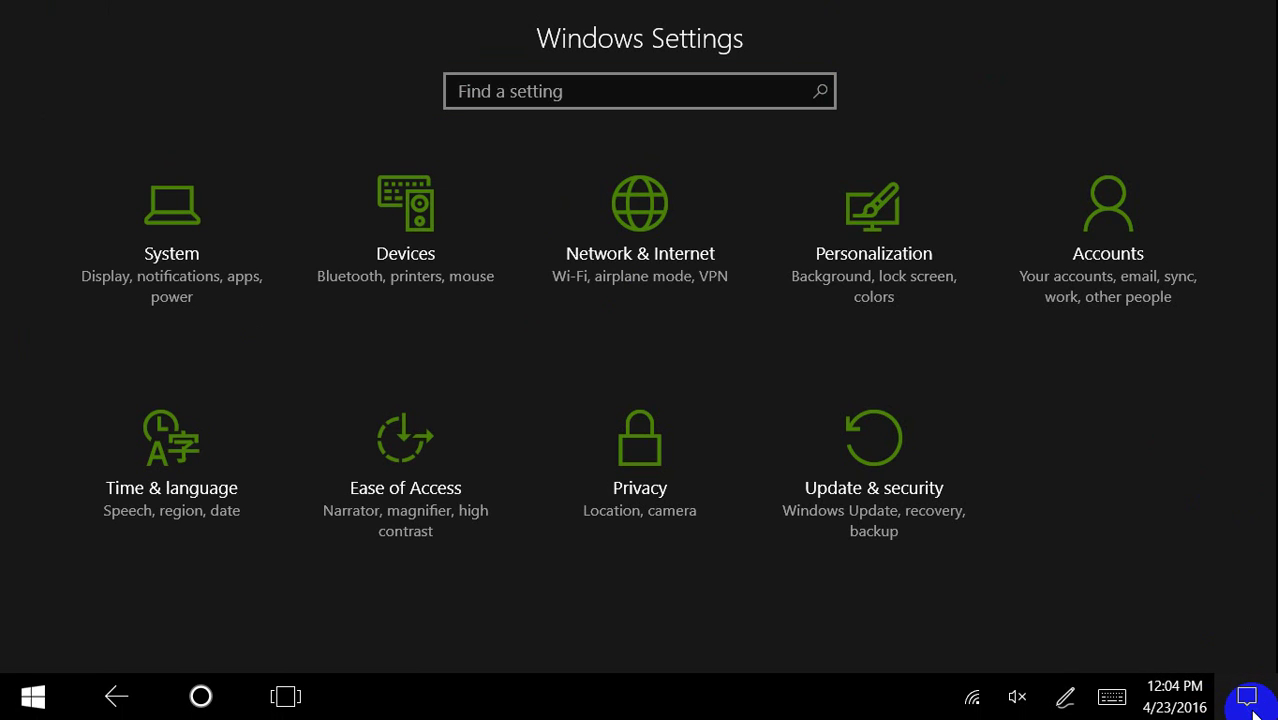
pyautogui.click(1250, 700)
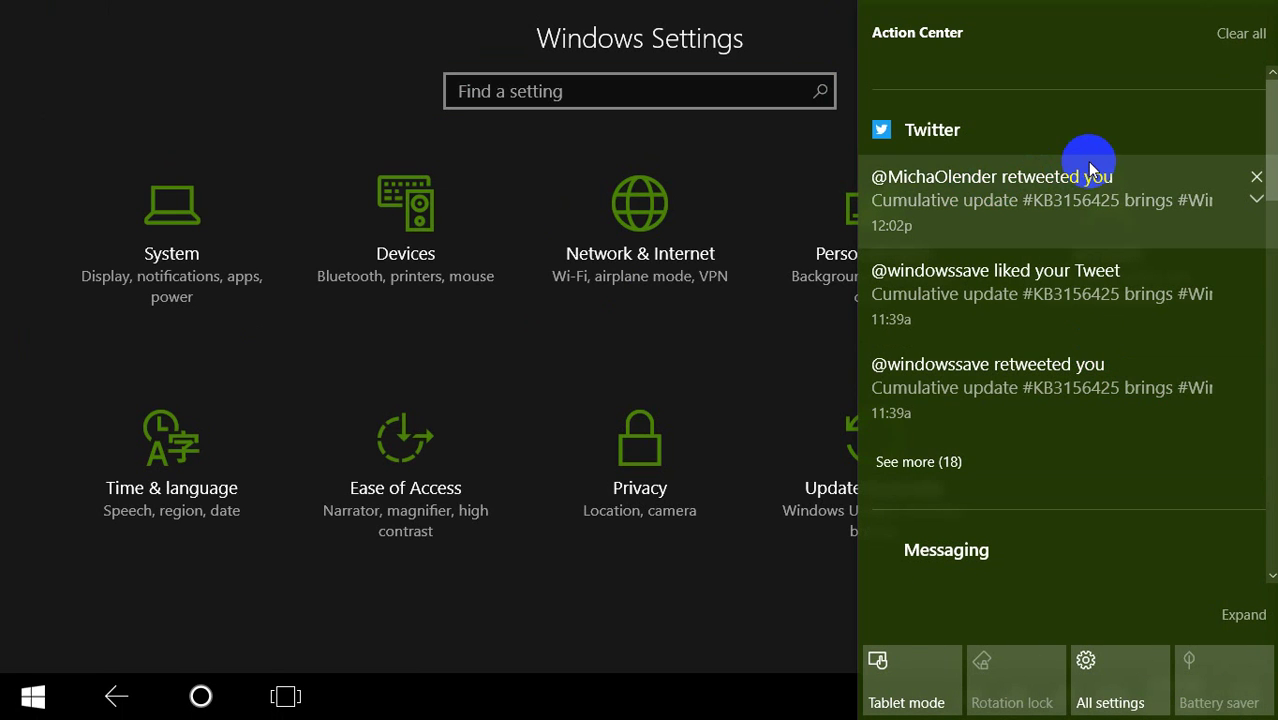
pyautogui.click(1256, 200)
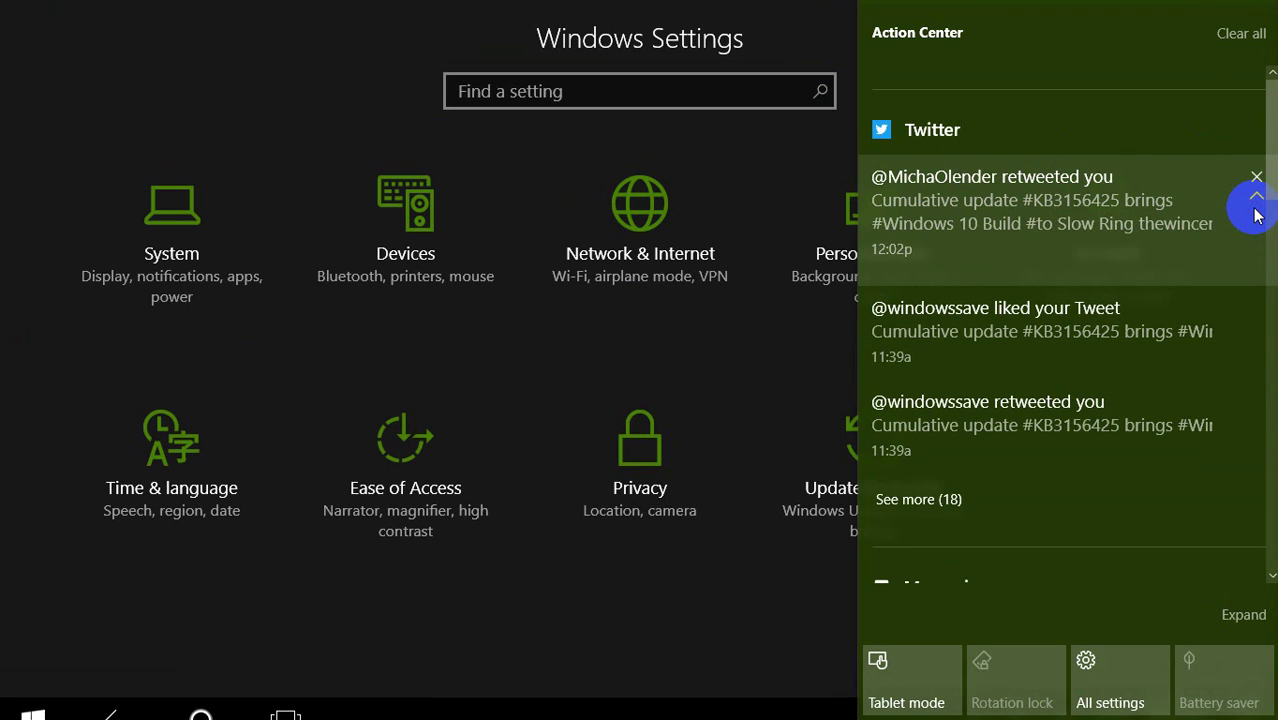
pyautogui.click(1255, 205)
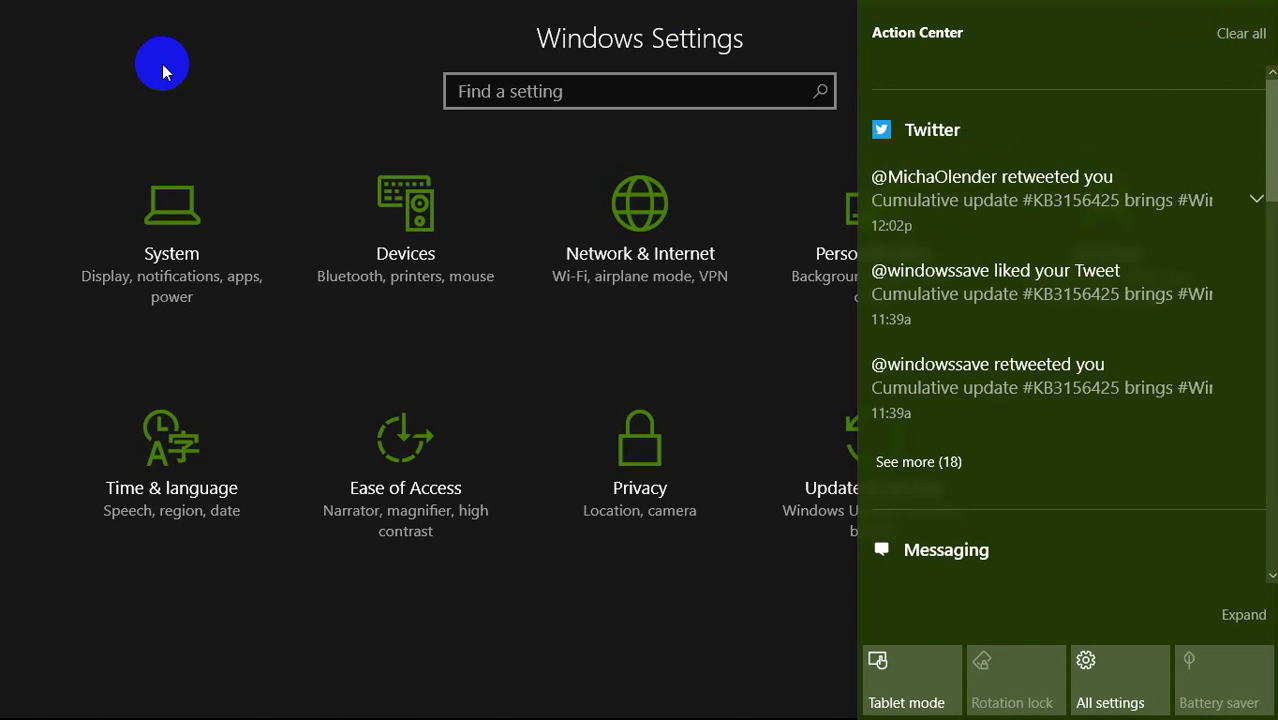
pyautogui.click(227, 67)
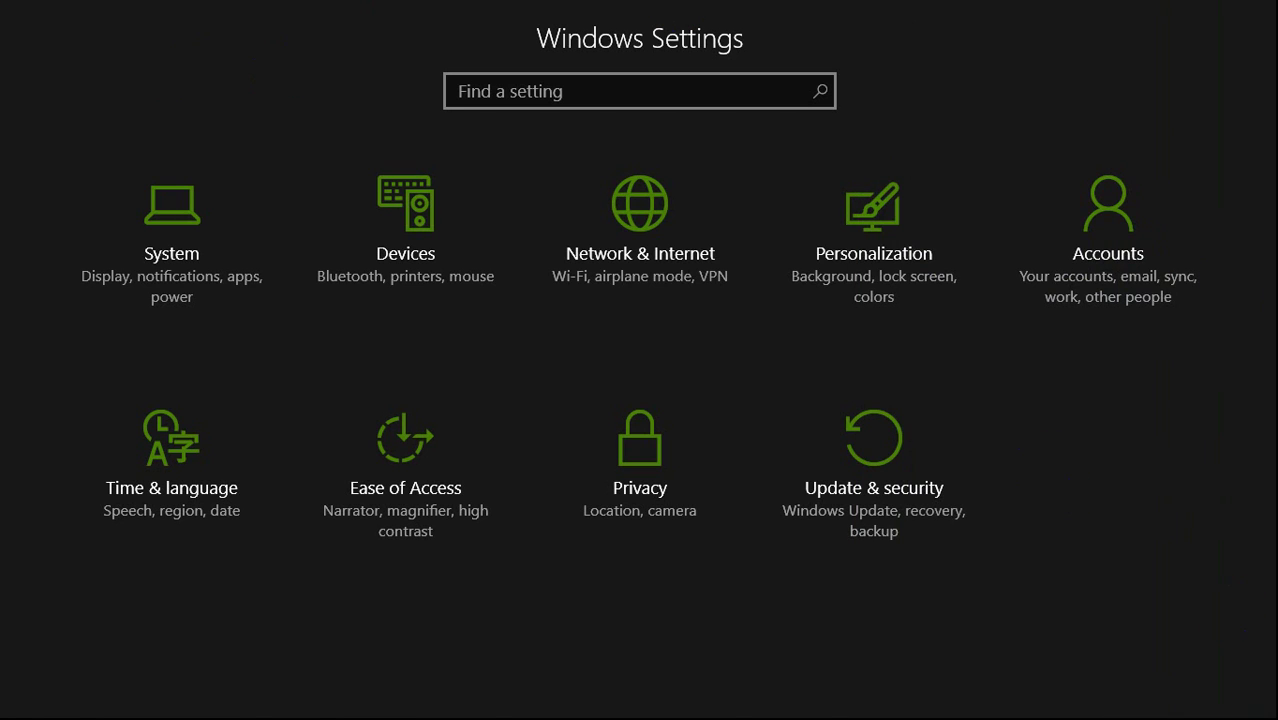
# Step: View the Windows Update and Activation pages under Update & security, and return to the Settings home page
pyautogui.moveTo(1245, 708)
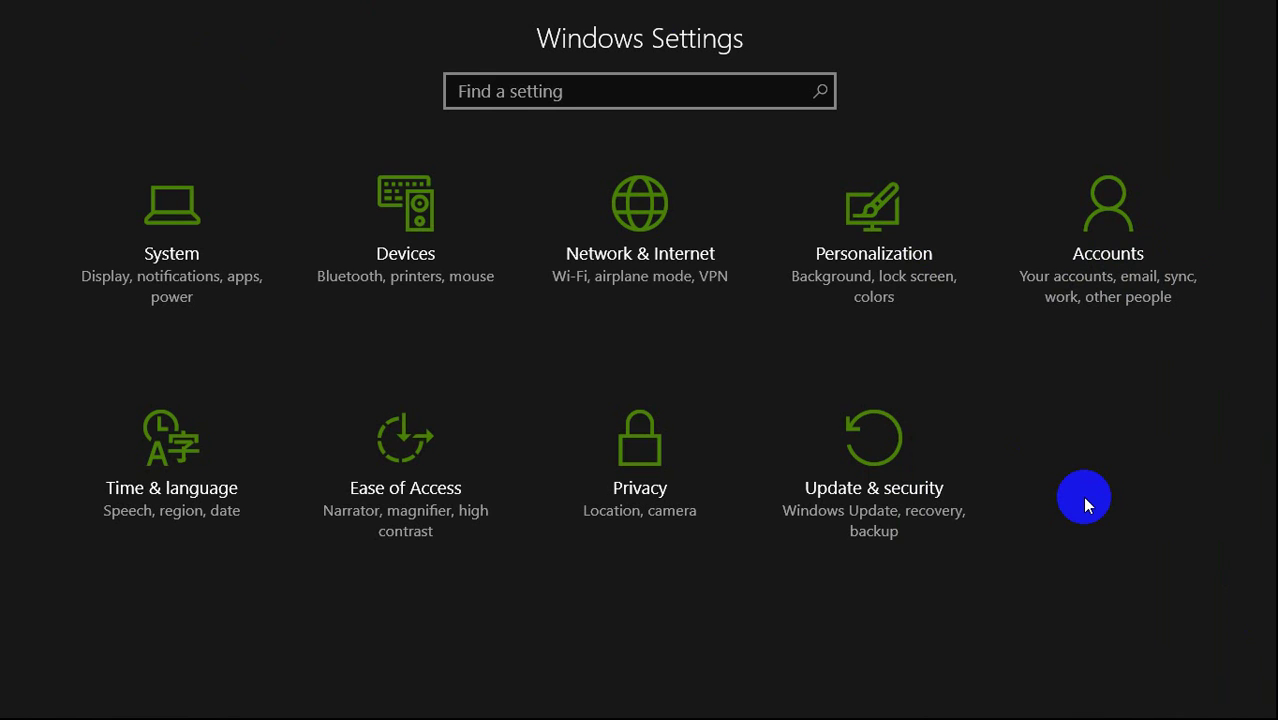
pyautogui.click(834, 466)
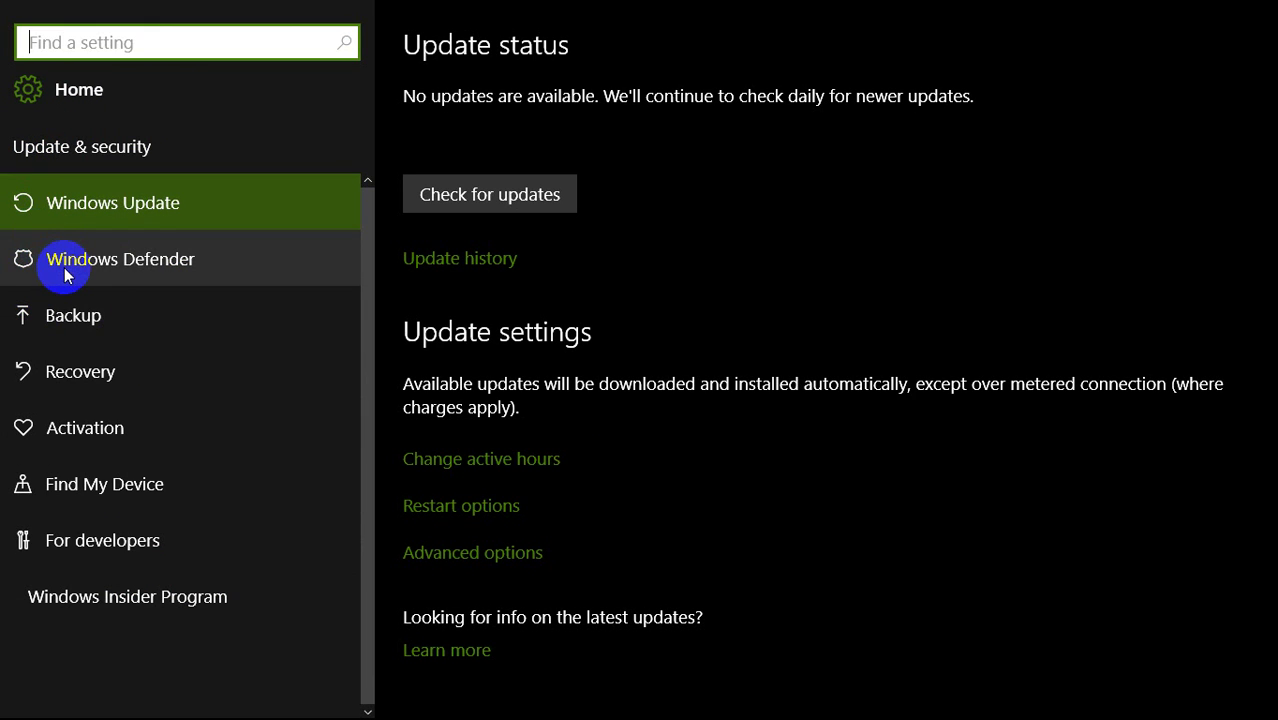
pyautogui.click(72, 436)
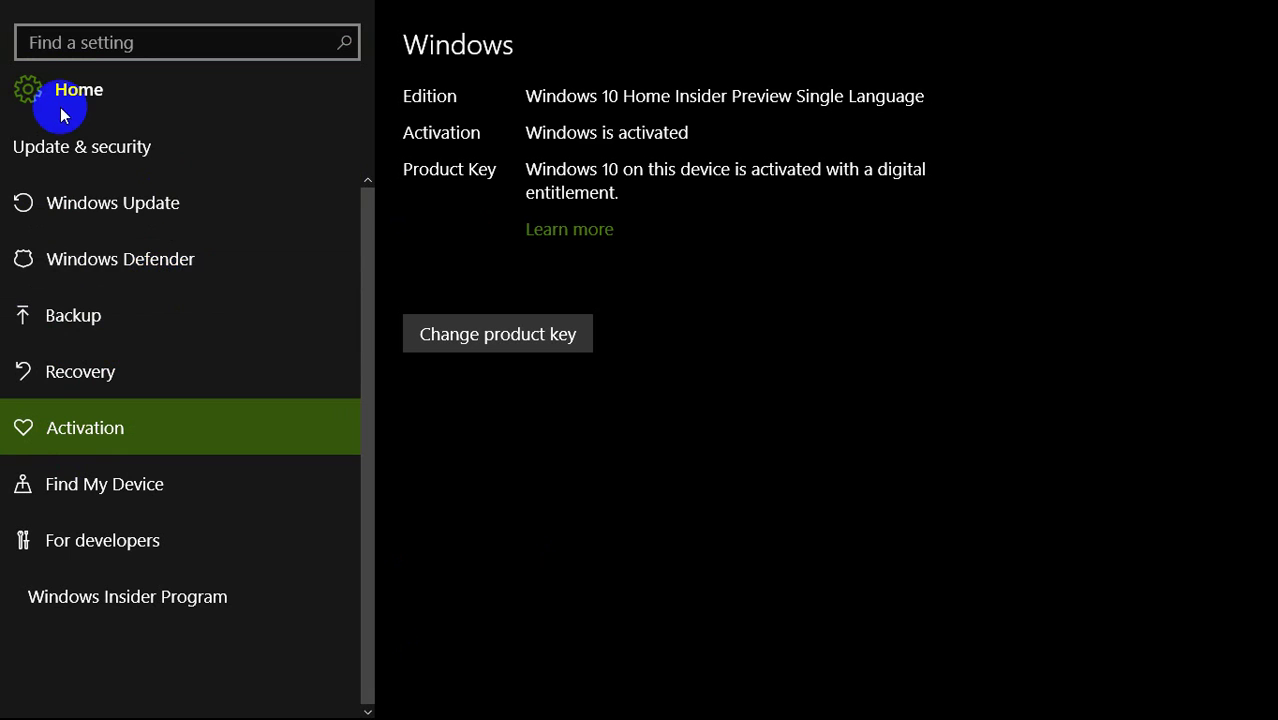
pyautogui.click(27, 92)
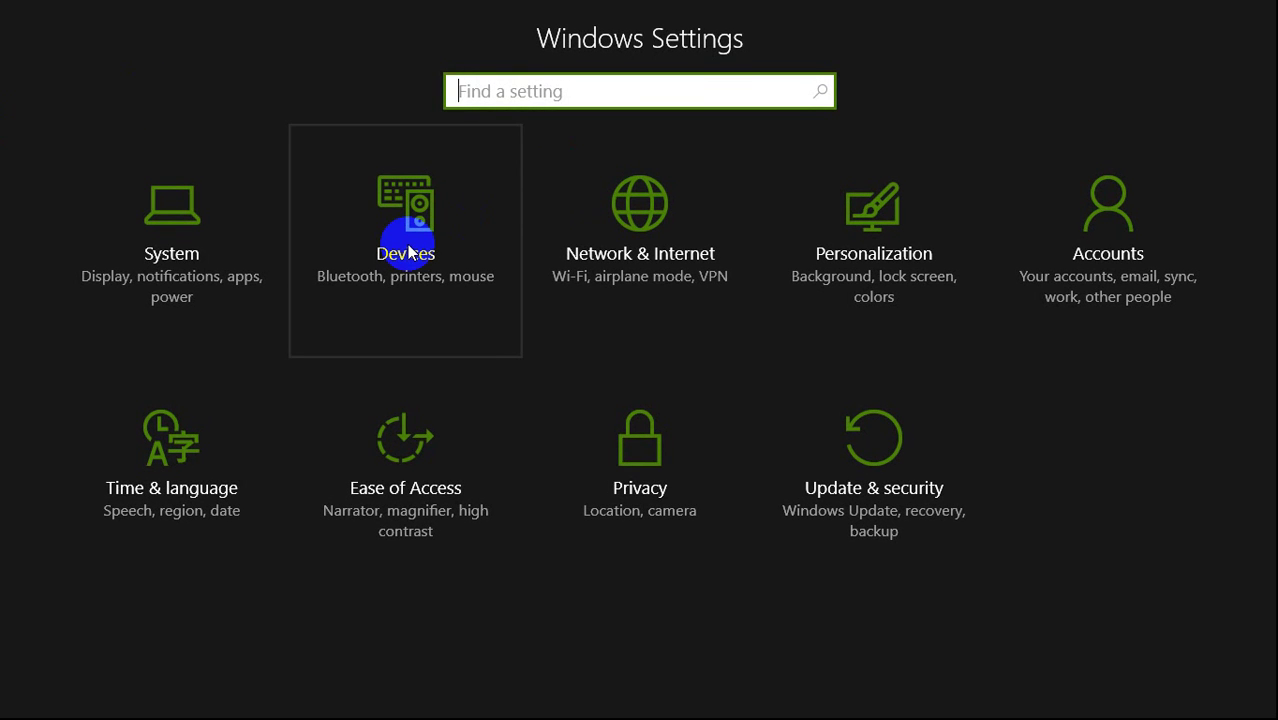
# Step: View the Personalization category with its Taskbar page and the System category's Display page, returning to Settings home after each
pyautogui.click(917, 252)
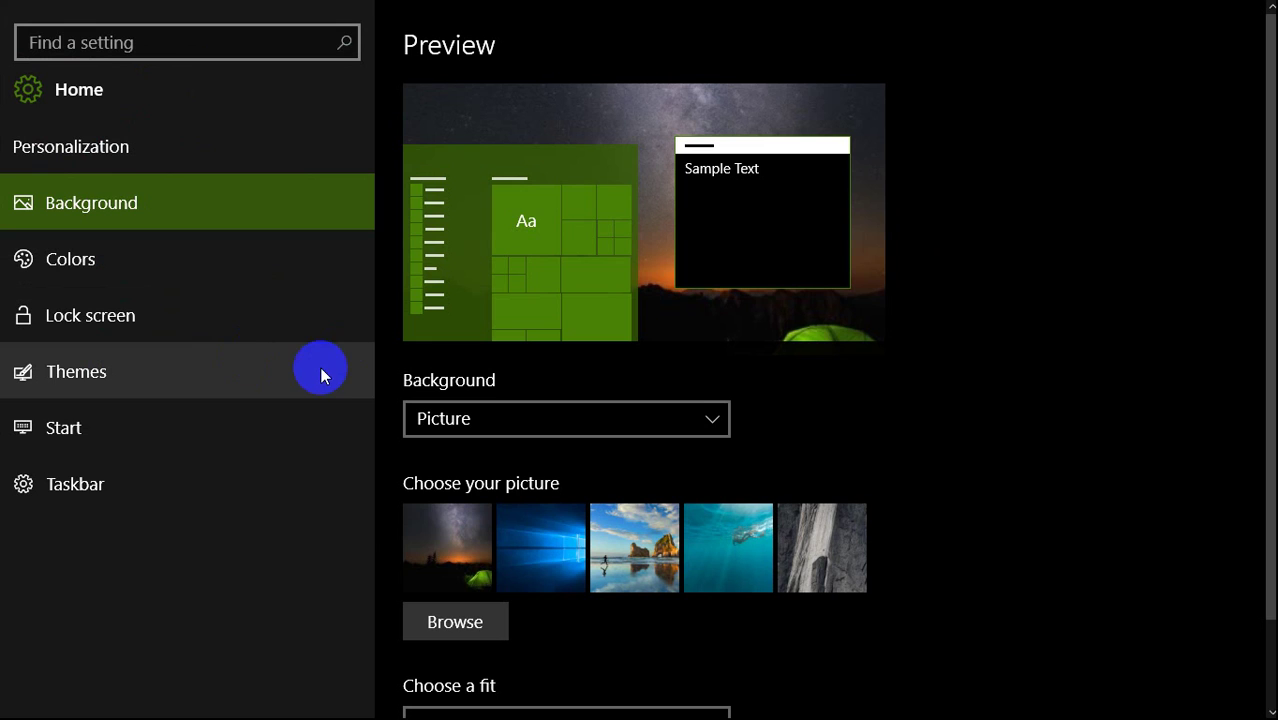
pyautogui.click(132, 489)
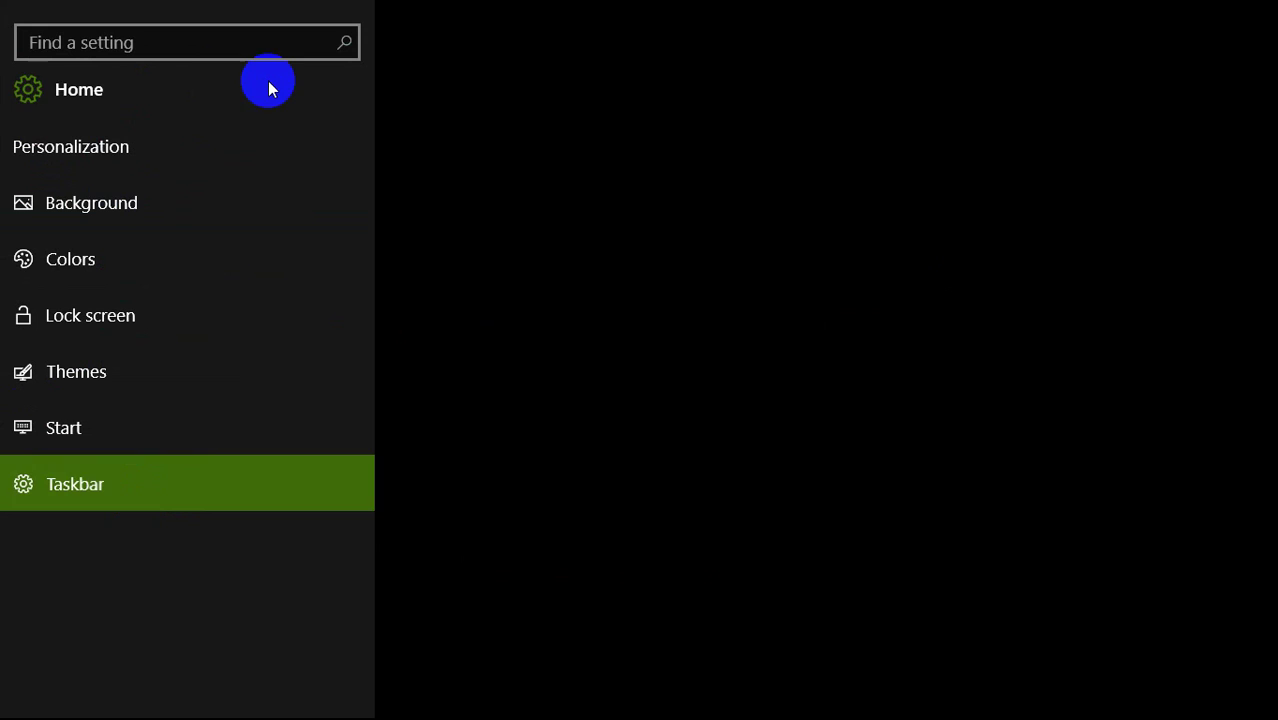
pyautogui.click(23, 86)
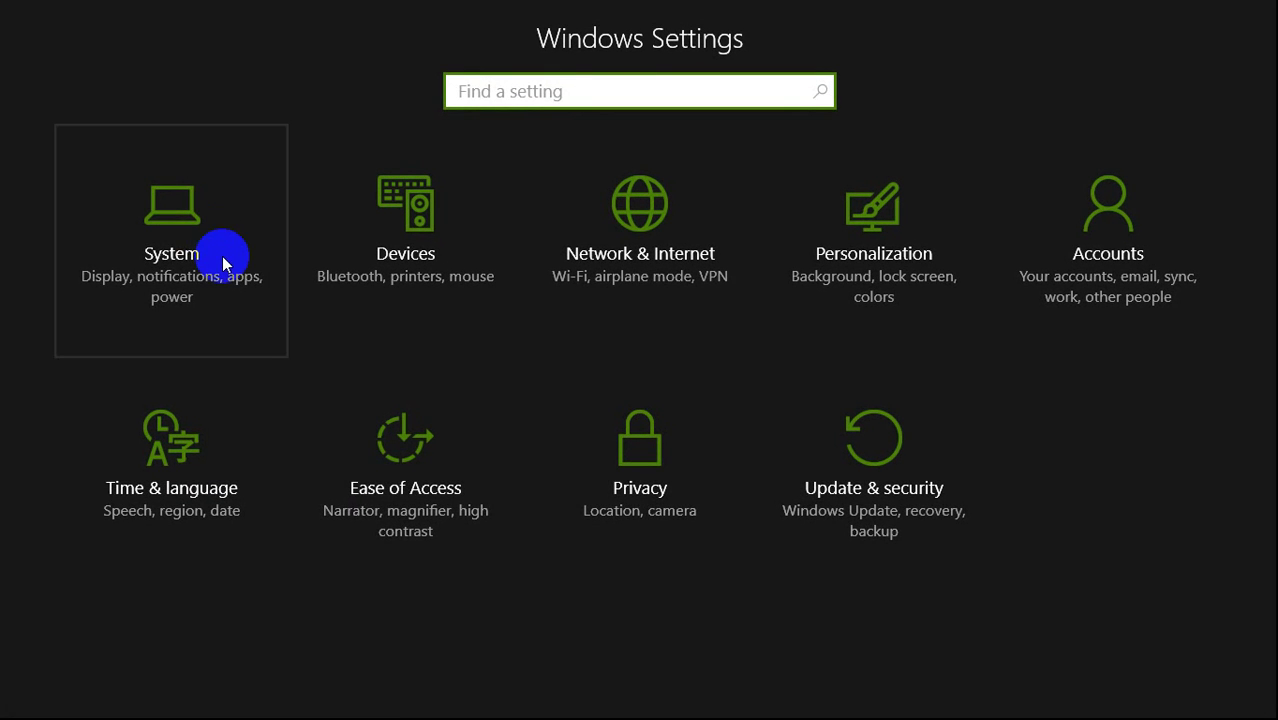
pyautogui.click(186, 261)
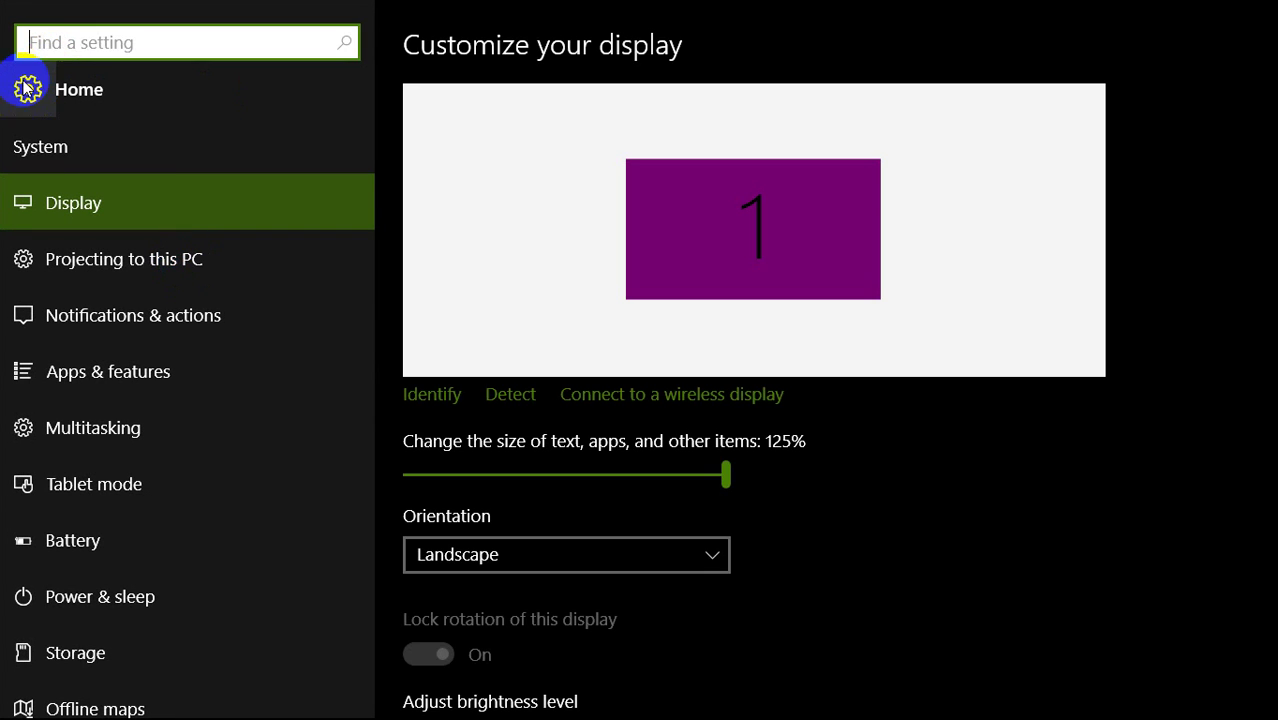
pyautogui.click(25, 88)
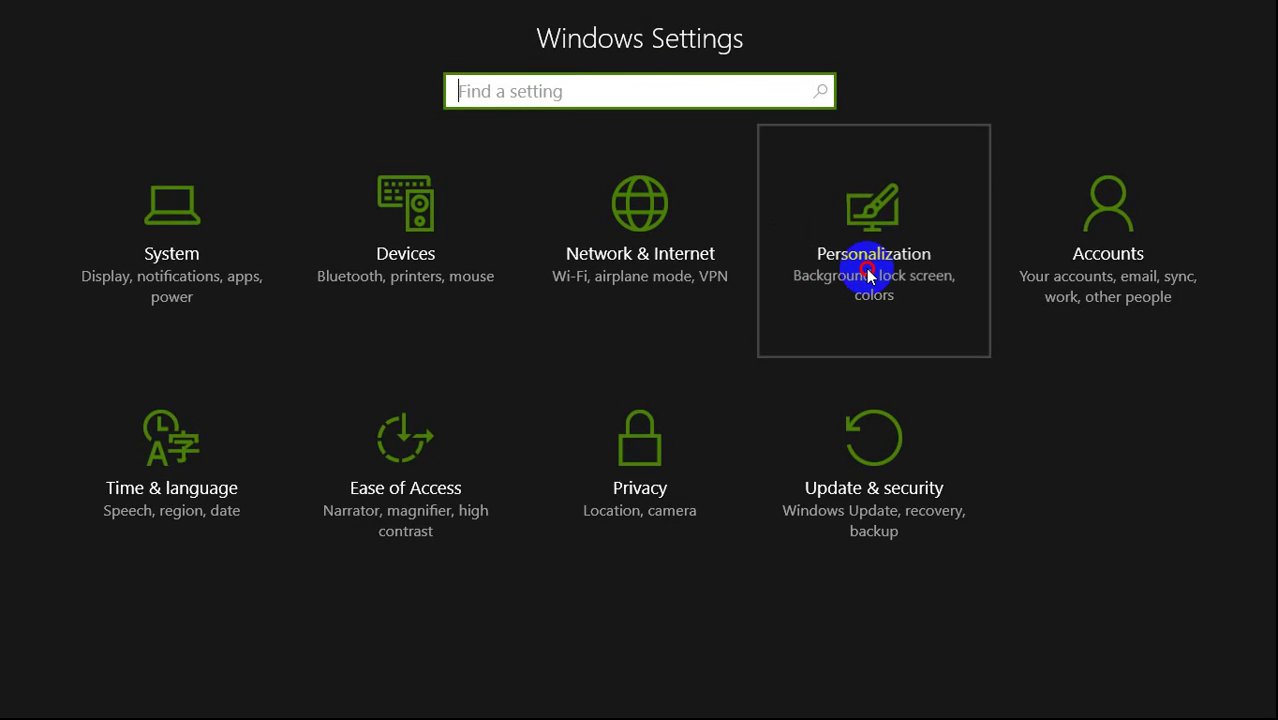
# Step: Open the Taskbar page in Personalization, and view and dismiss the context menu of the taskbar itself
pyautogui.click(868, 273)
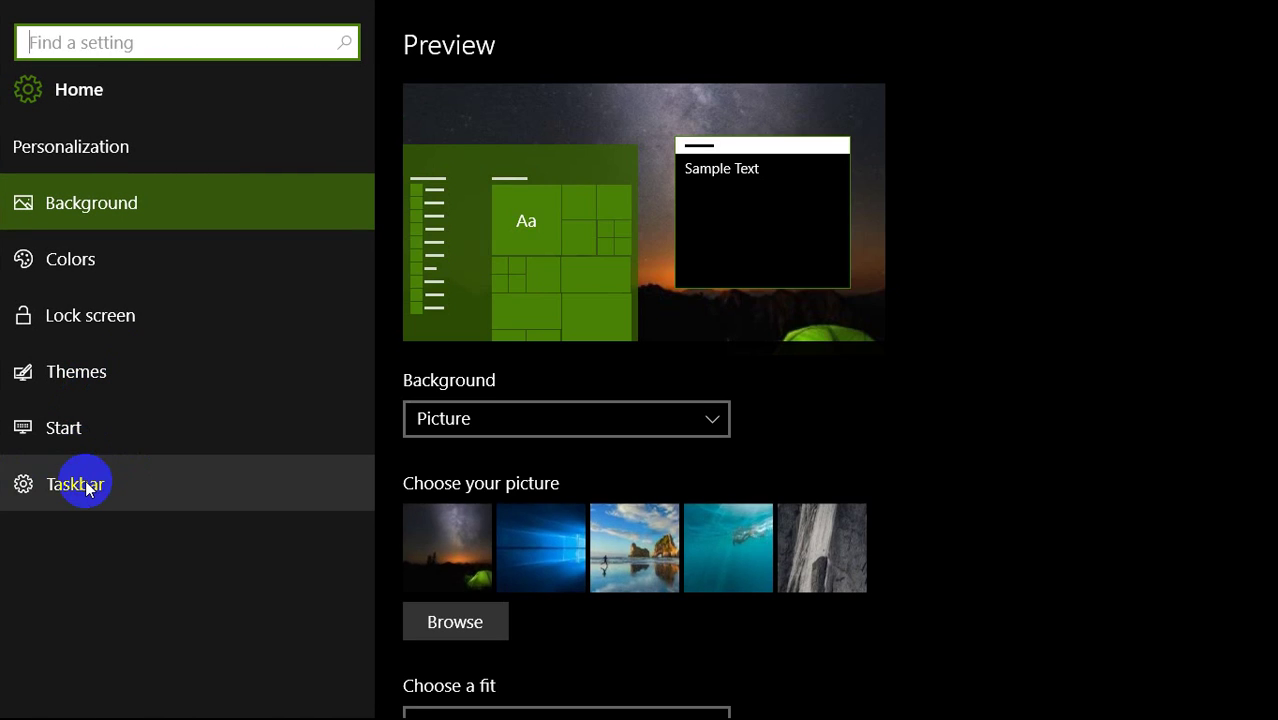
pyautogui.click(86, 486)
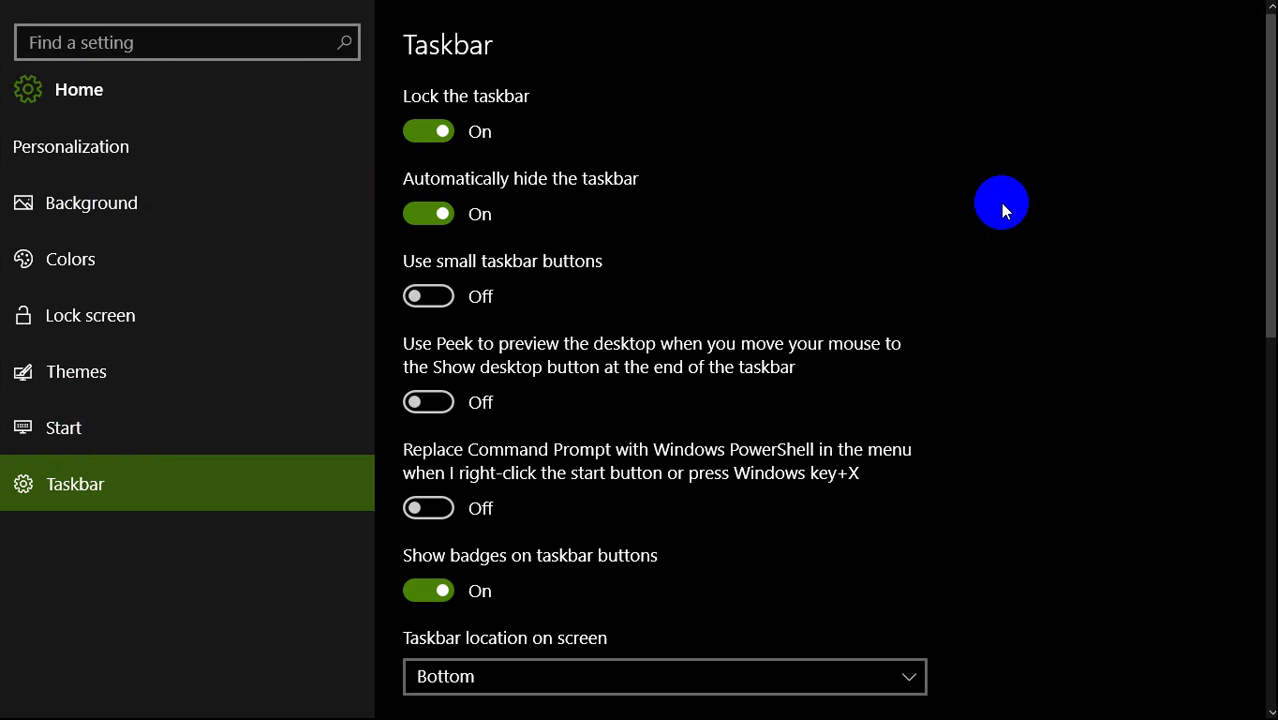
pyautogui.moveTo(979, 707)
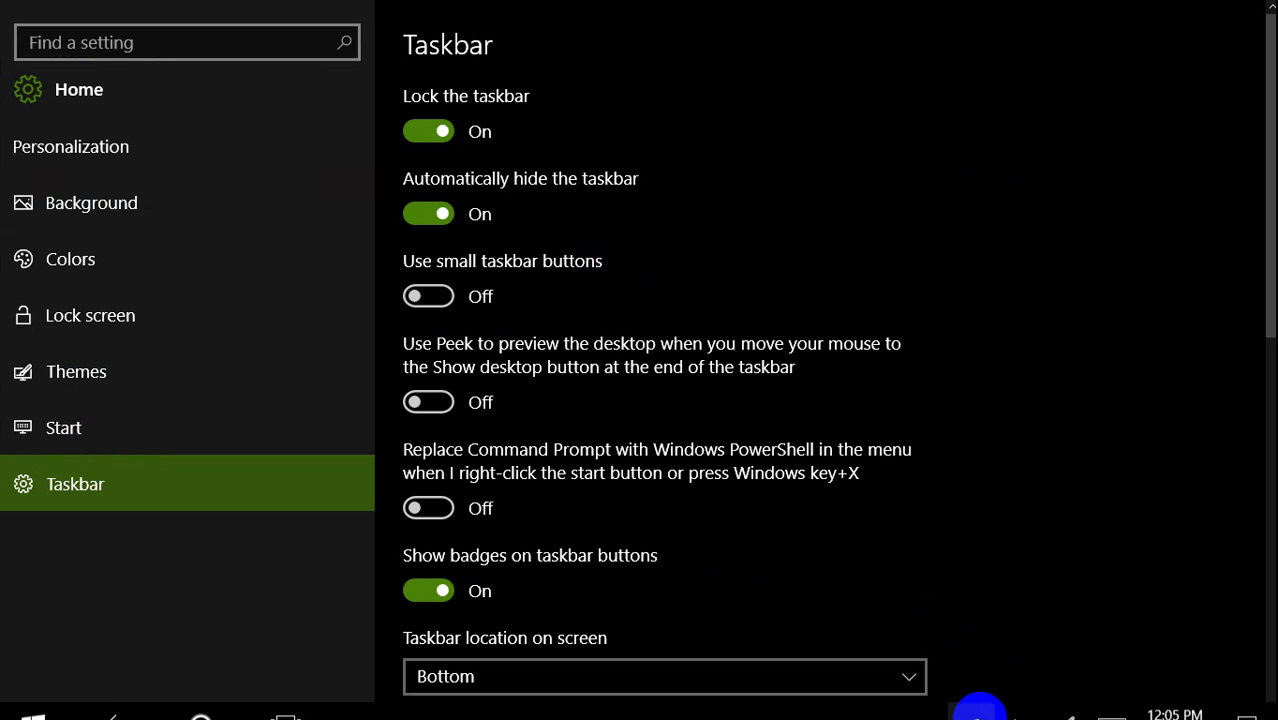
pyautogui.rightClick(843, 700)
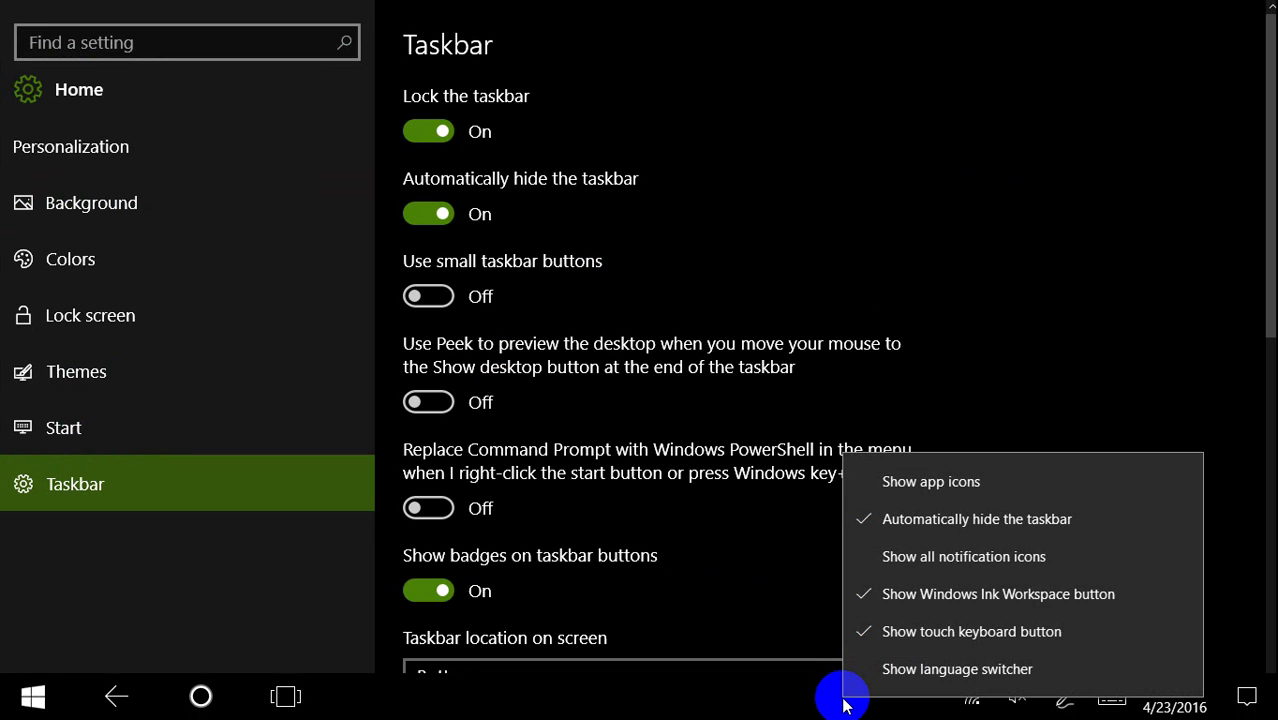
pyautogui.click(1007, 296)
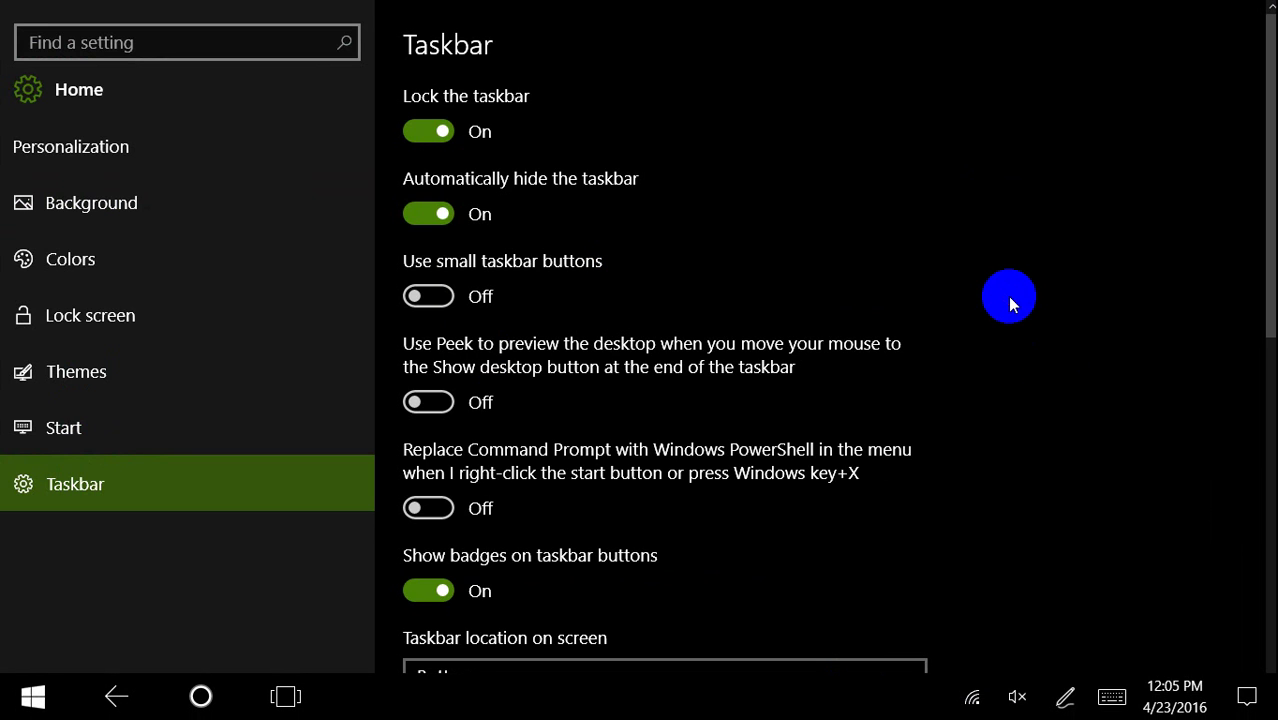
# Step: Review all taskbar settings, from locking and auto-hide to the notification area and multiple displays options
pyautogui.scroll(-4, 1009, 303)
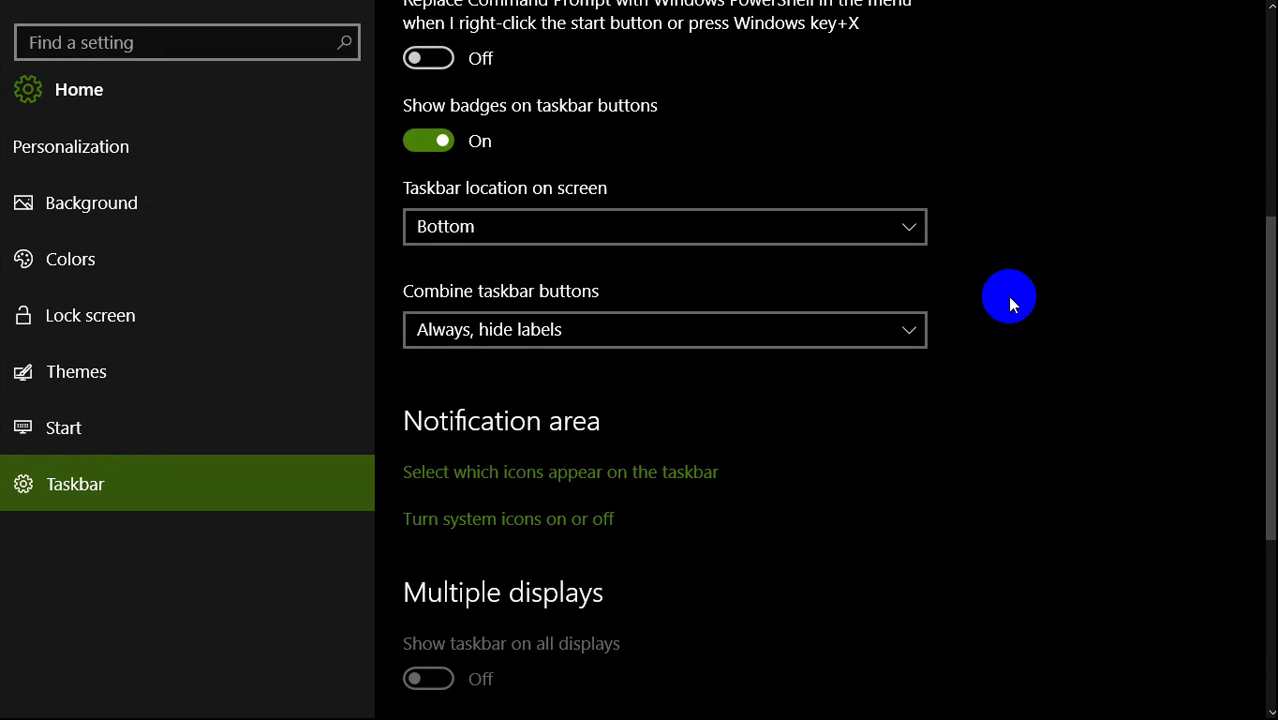
pyautogui.scroll(-4, 1009, 303)
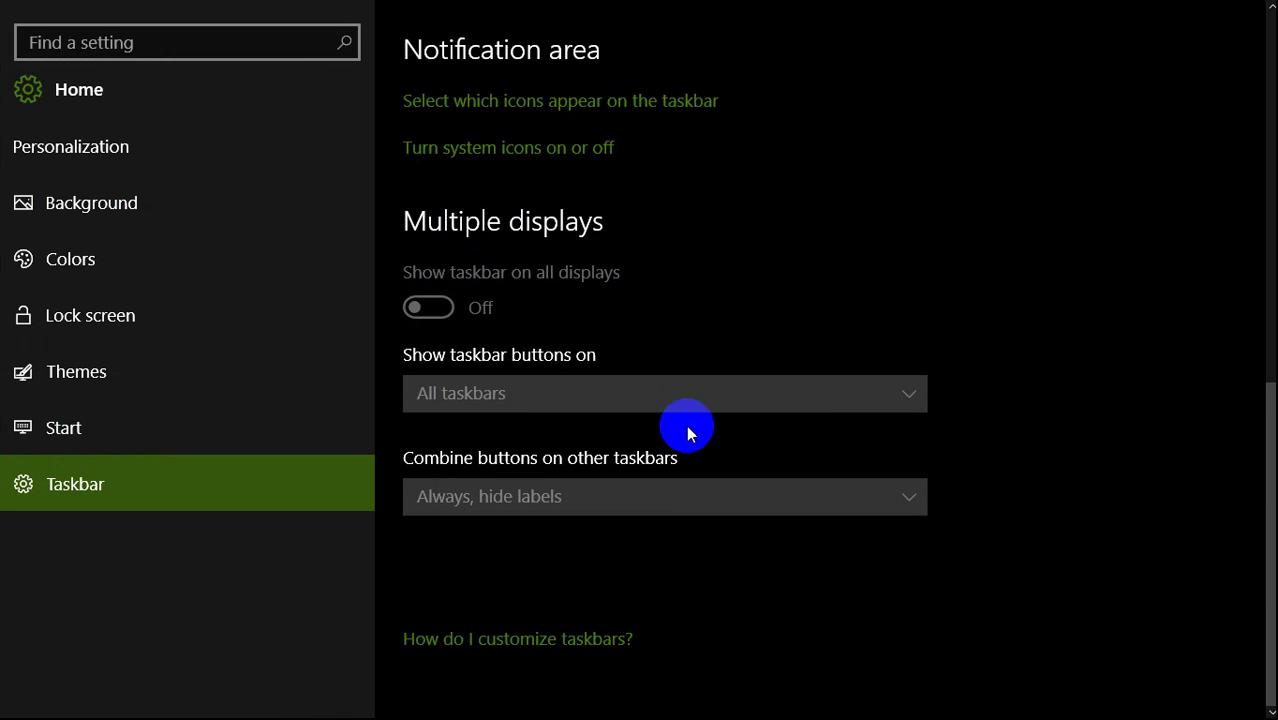
pyautogui.scroll(5, 1103, 467)
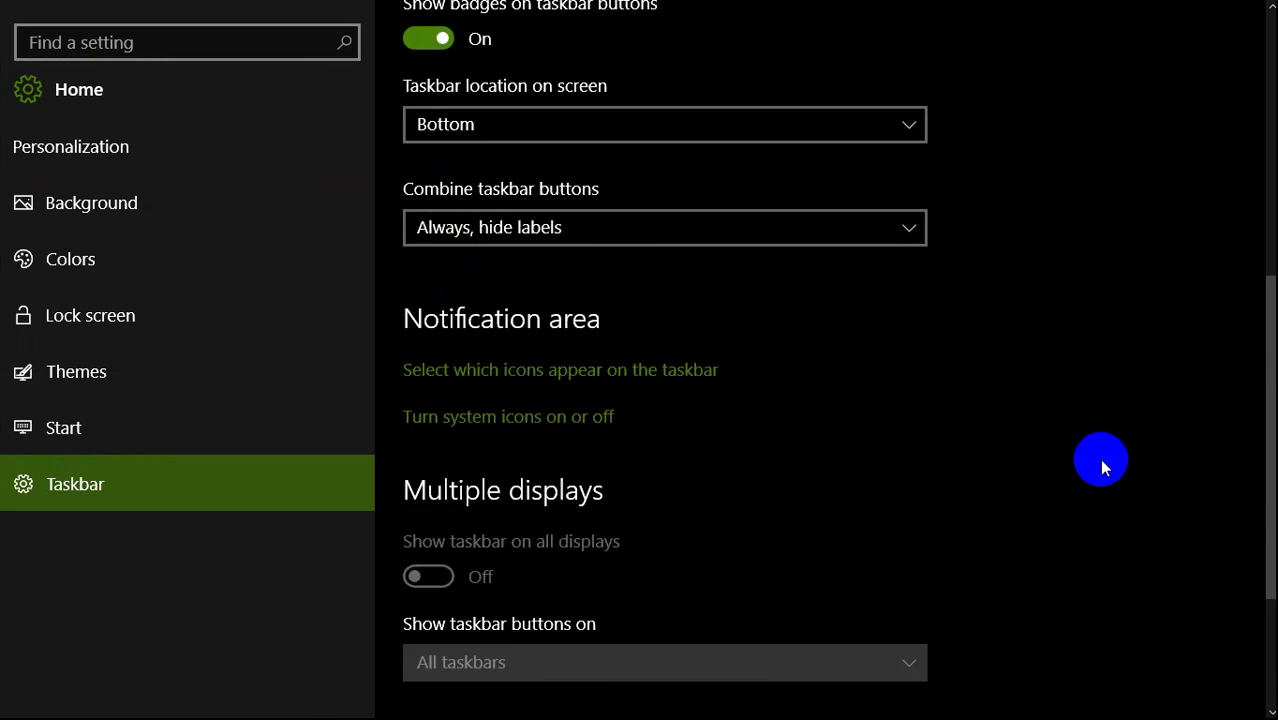
pyautogui.scroll(-1, 1099, 458)
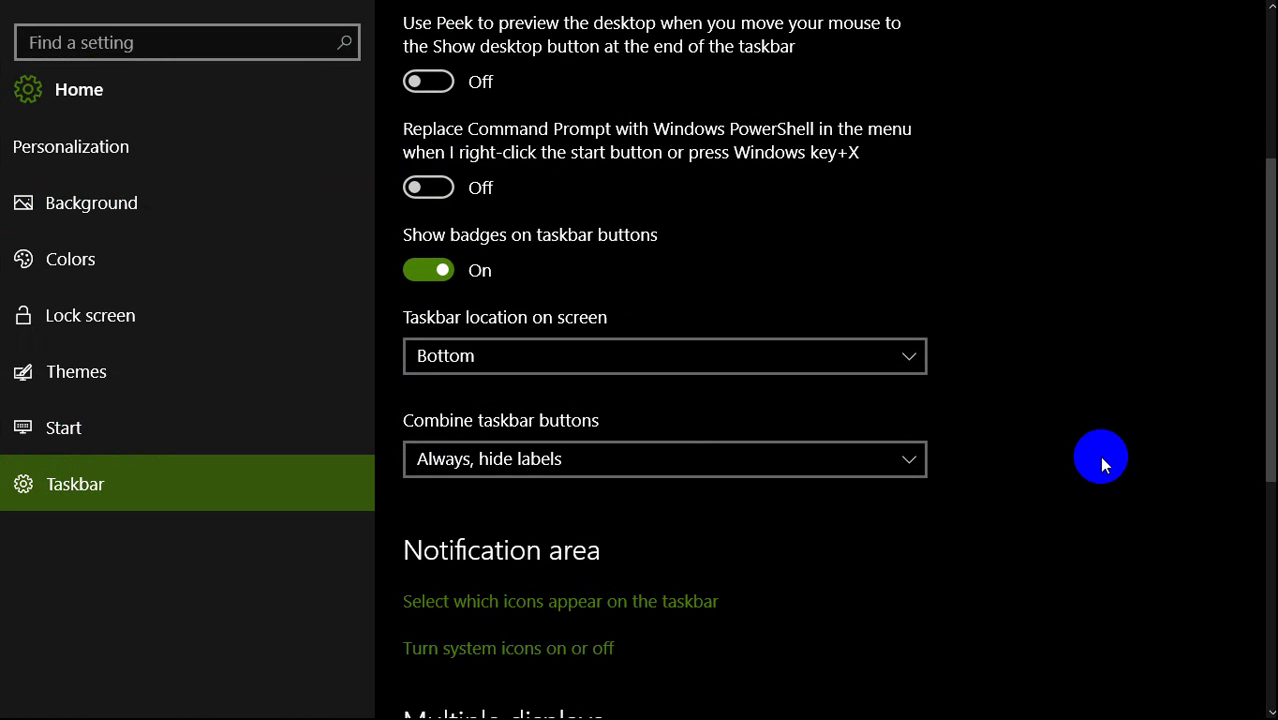
pyautogui.scroll(3, 1099, 458)
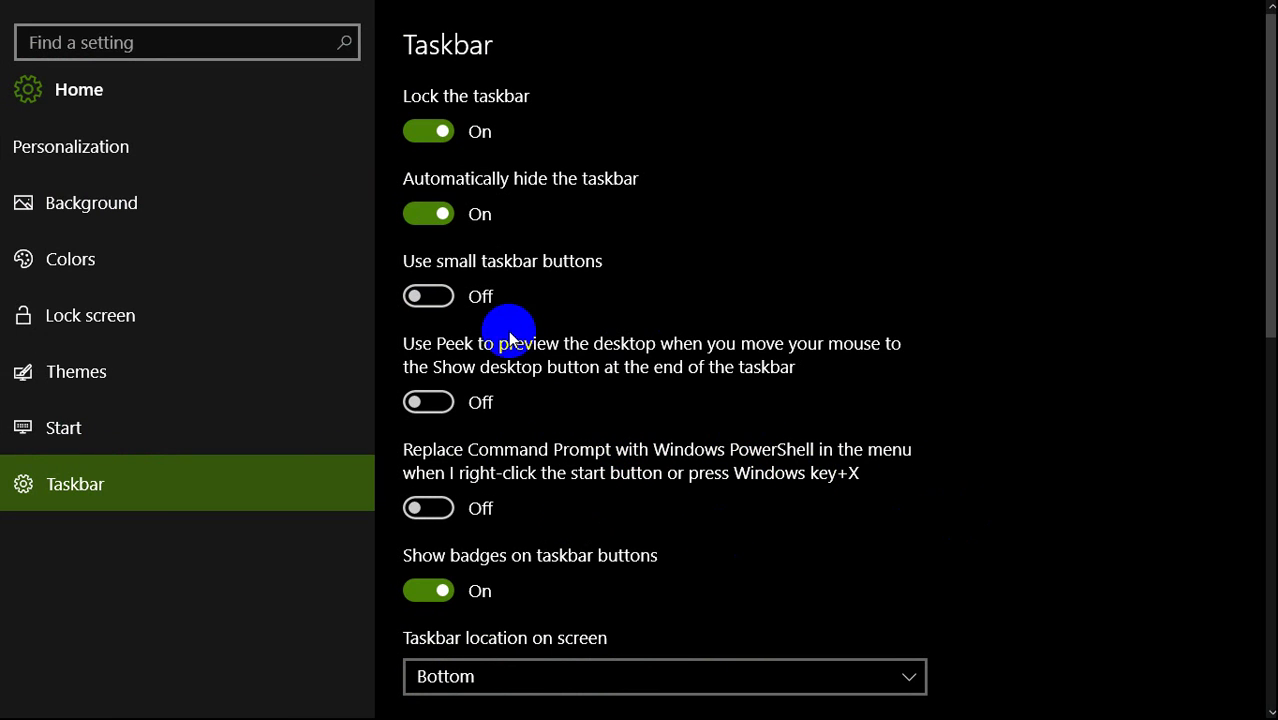
pyautogui.scroll(-8, 979, 338)
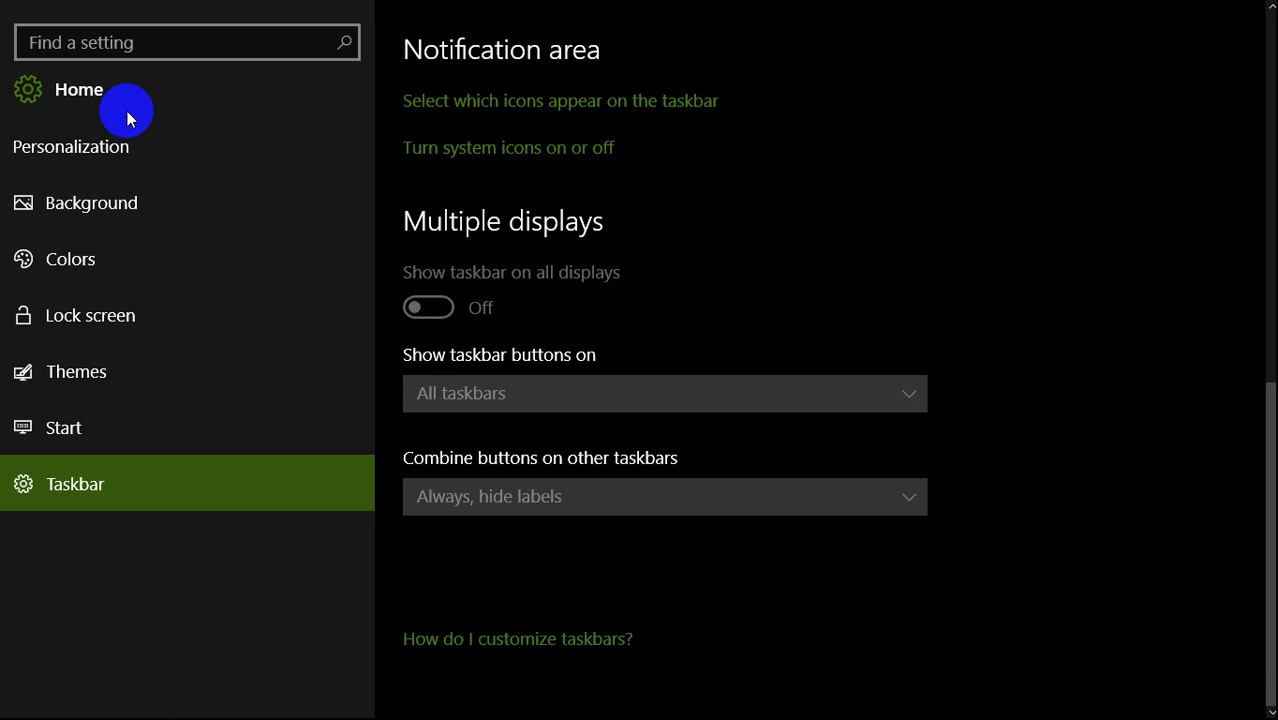
# Step: Leave the Taskbar page for the Settings home page and view the notifications in the Action Center
pyautogui.click(86, 203)
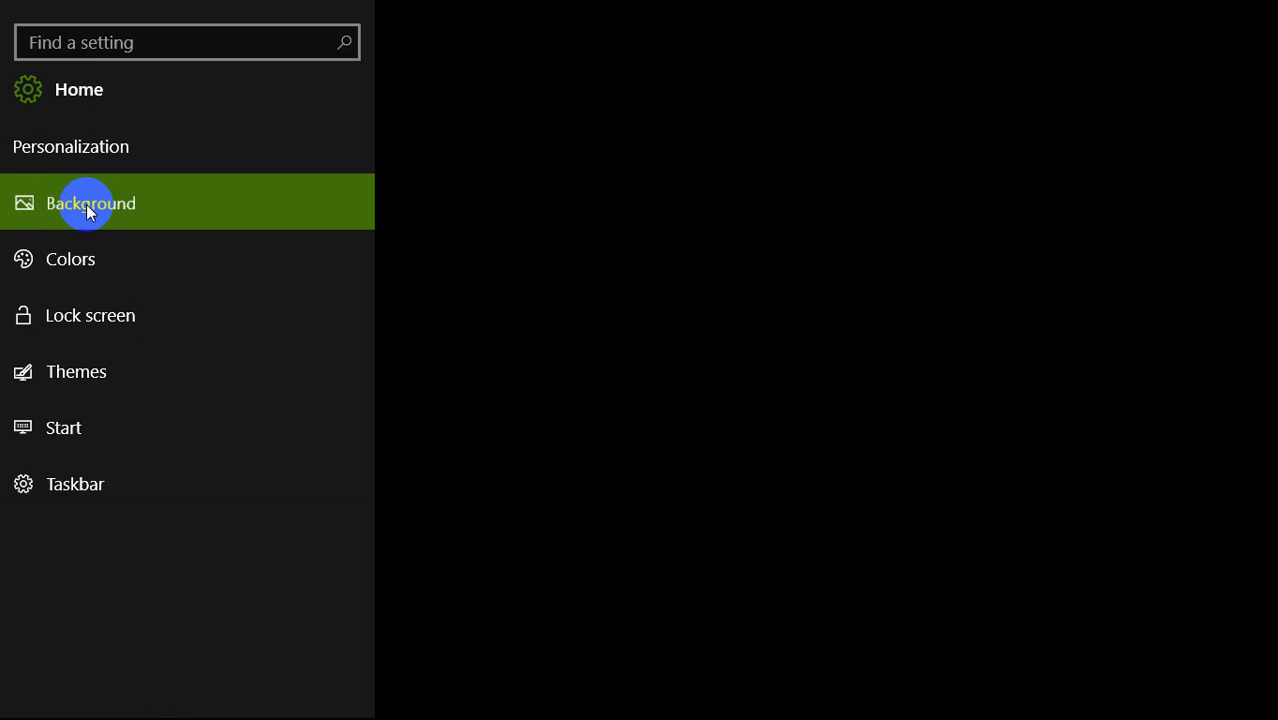
pyautogui.click(24, 94)
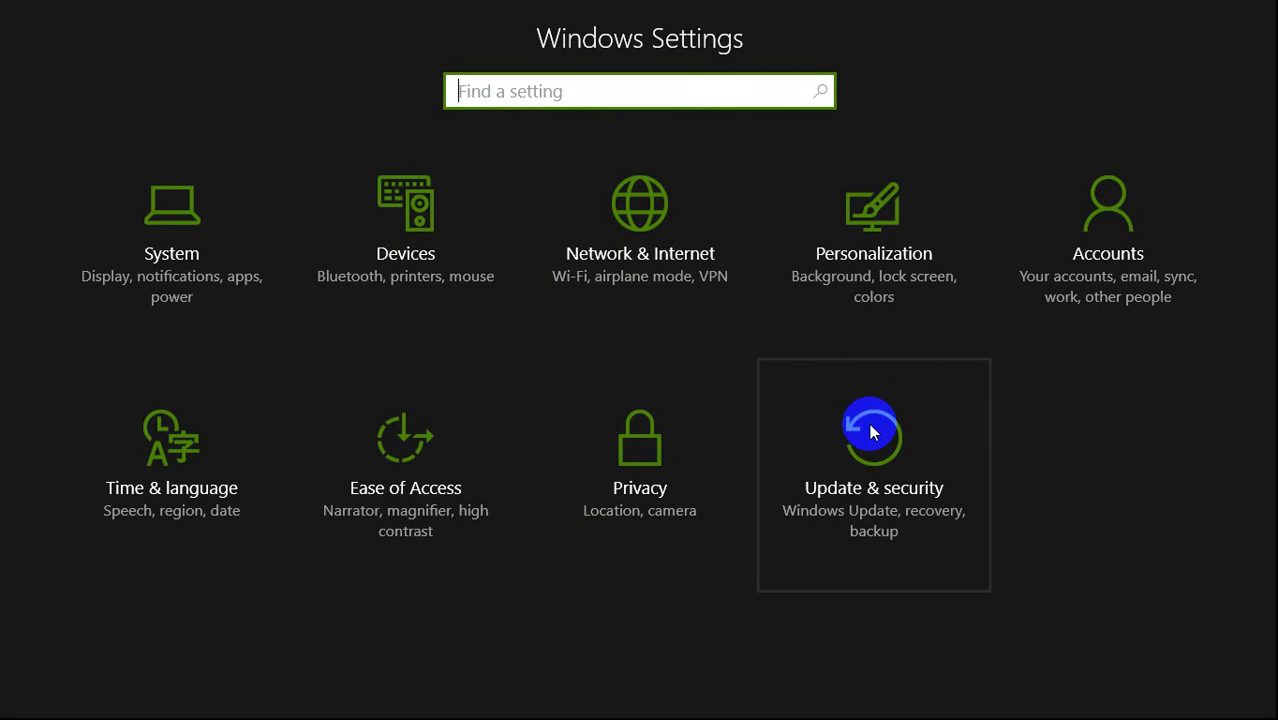
pyautogui.moveTo(1256, 704)
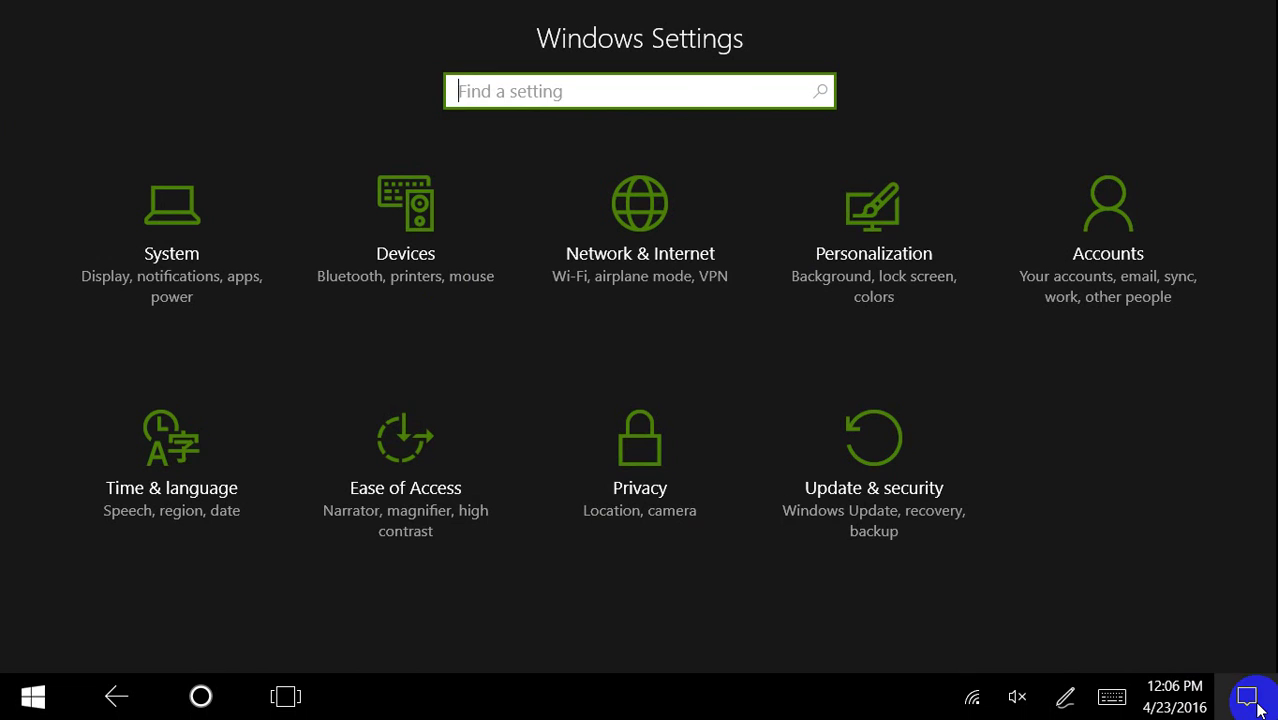
pyautogui.click(1256, 701)
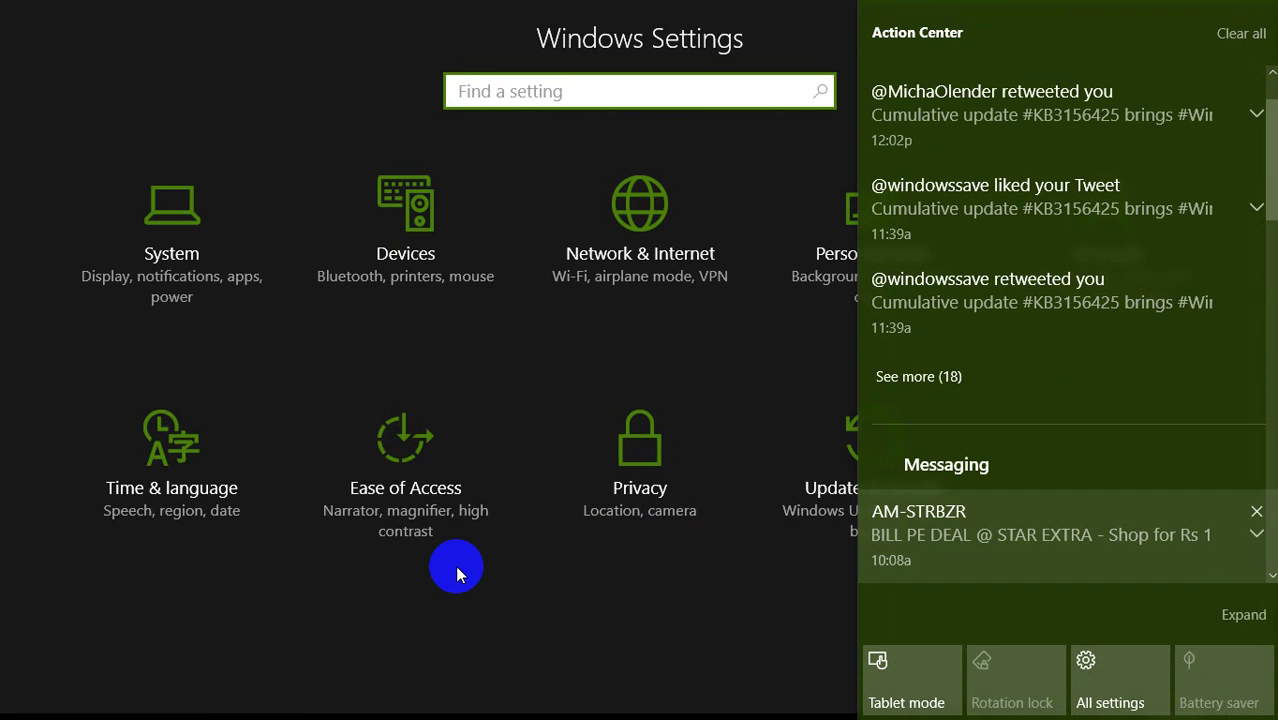
# Step: Toggle tablet mode from the Action Center and dismiss the notifications pane
pyautogui.click(905, 703)
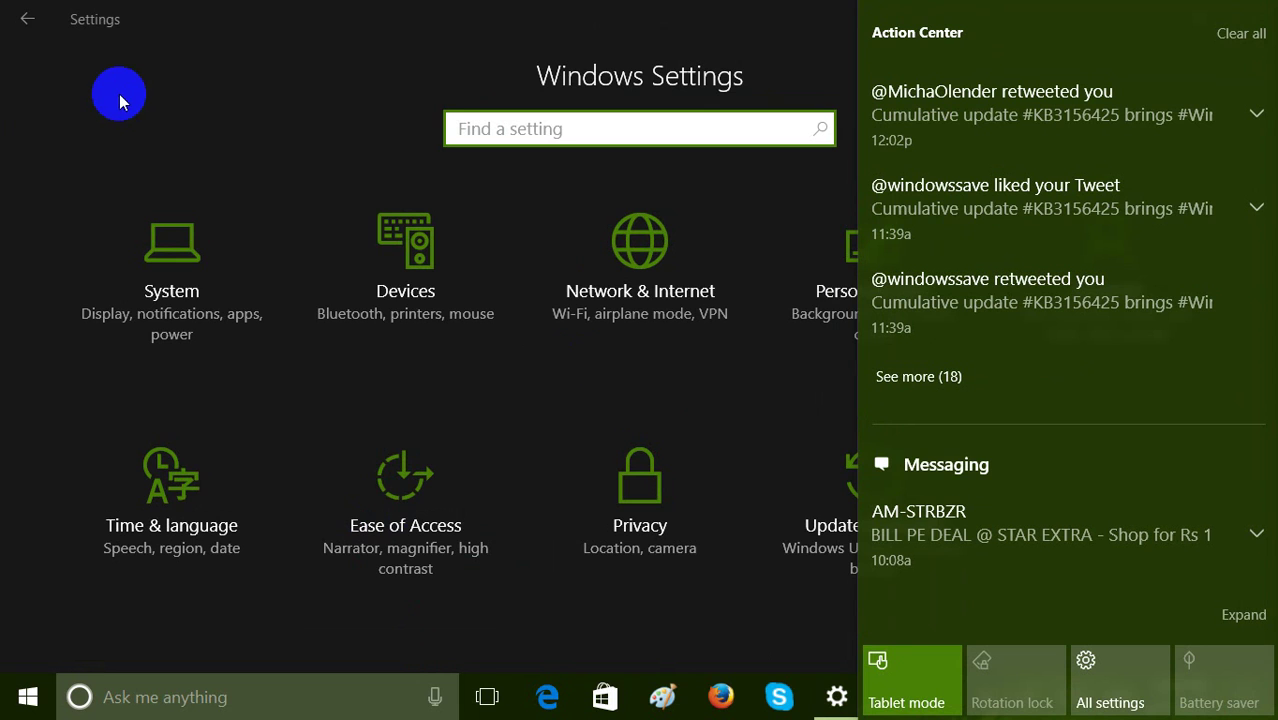
pyautogui.click(166, 54)
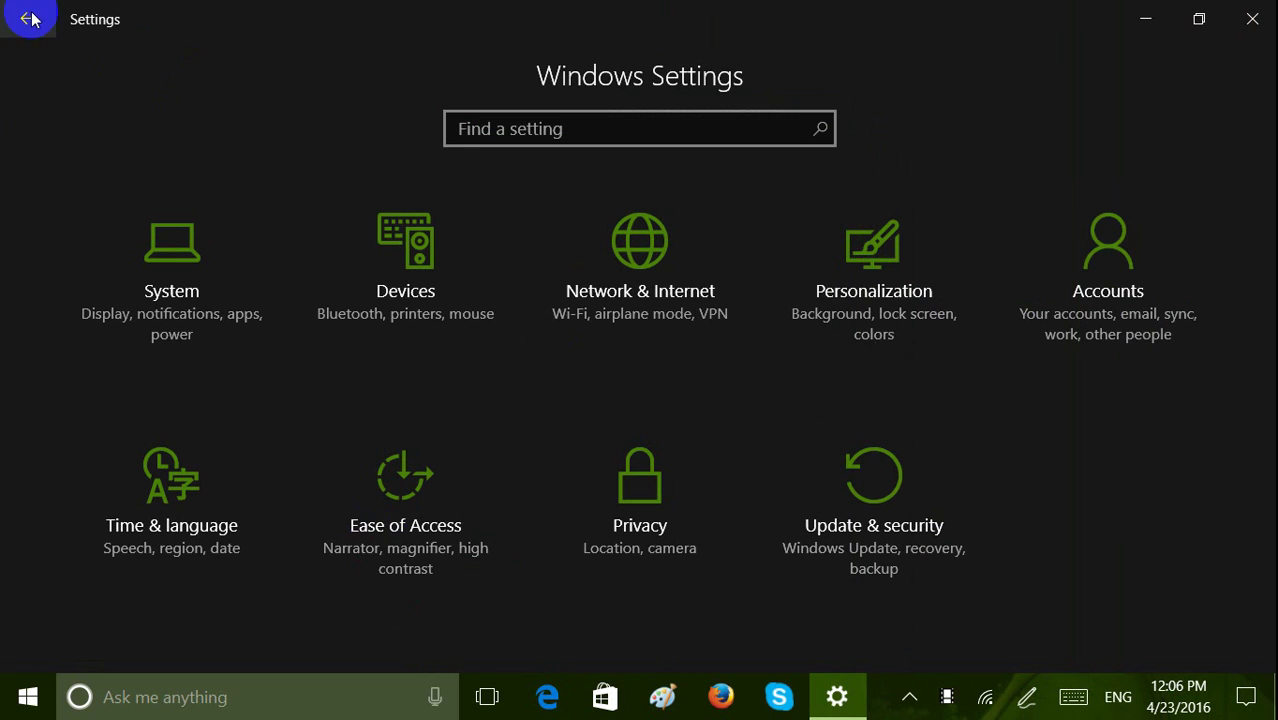
# Step: Go back through the previously visited Settings pages to System's Display page and look over the full list of System pages
pyautogui.click(15, 14)
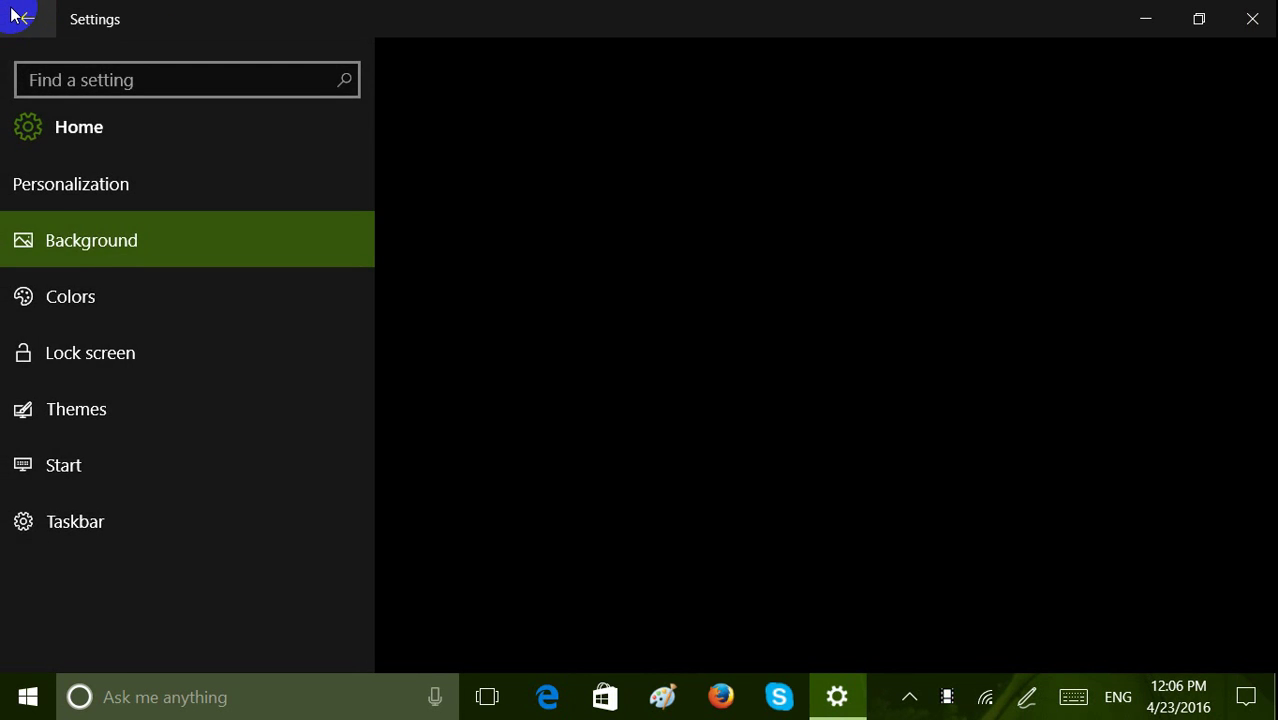
pyautogui.click(15, 14)
pyautogui.click(21, 16)
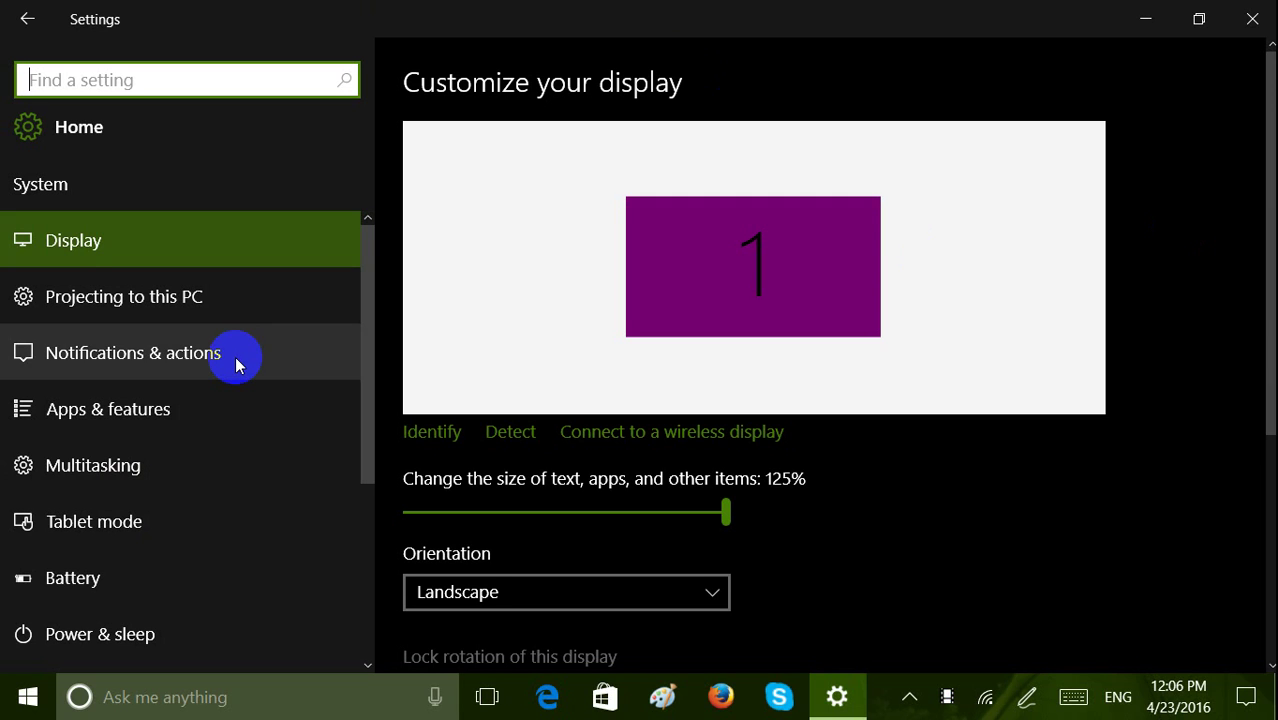
pyautogui.scroll(-3, 235, 365)
pyautogui.scroll(3, 235, 365)
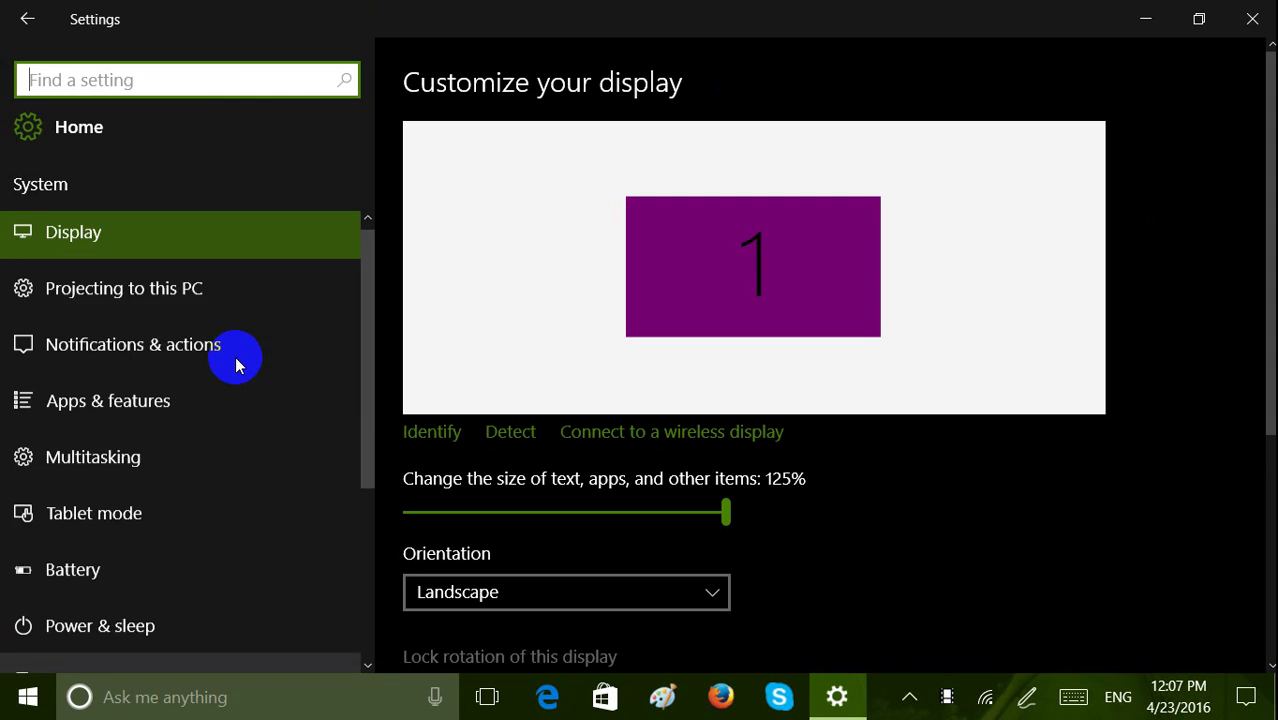
pyautogui.scroll(-3, 235, 365)
pyautogui.click(1052, 497)
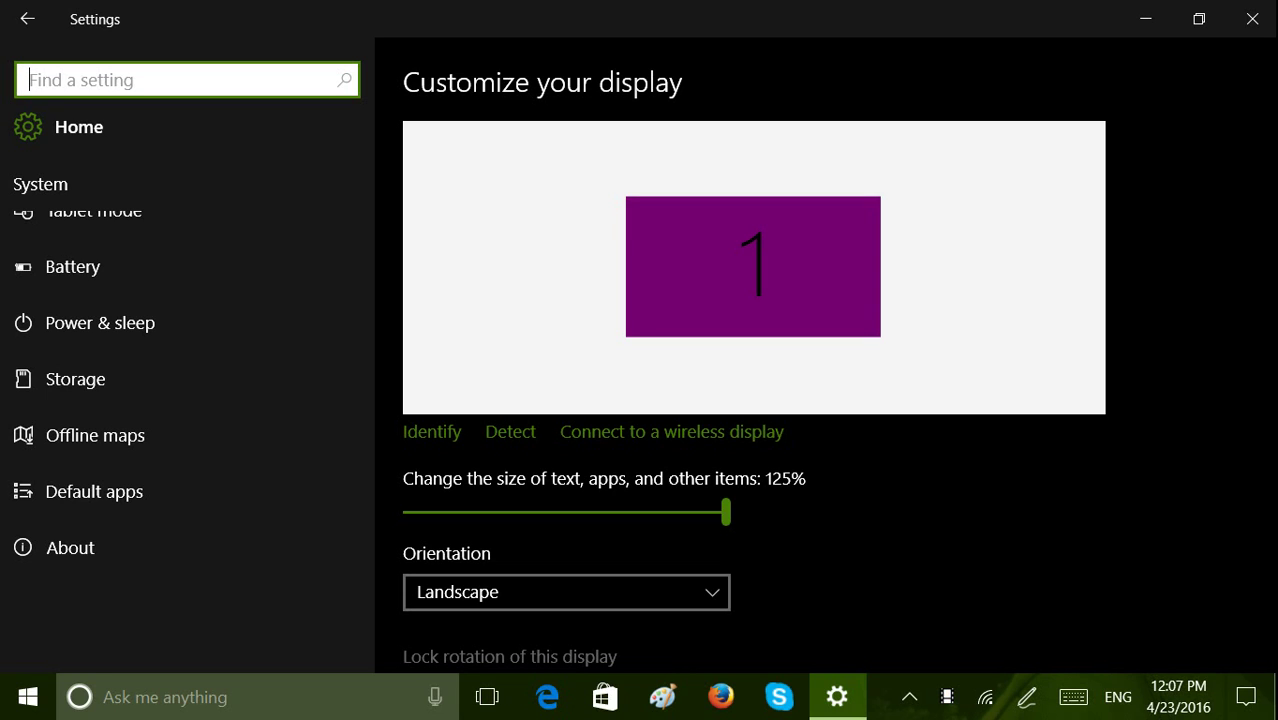
# Step: View the available Wi-Fi networks, followed by the clock and calendar with its agenda shown
pyautogui.click(986, 700)
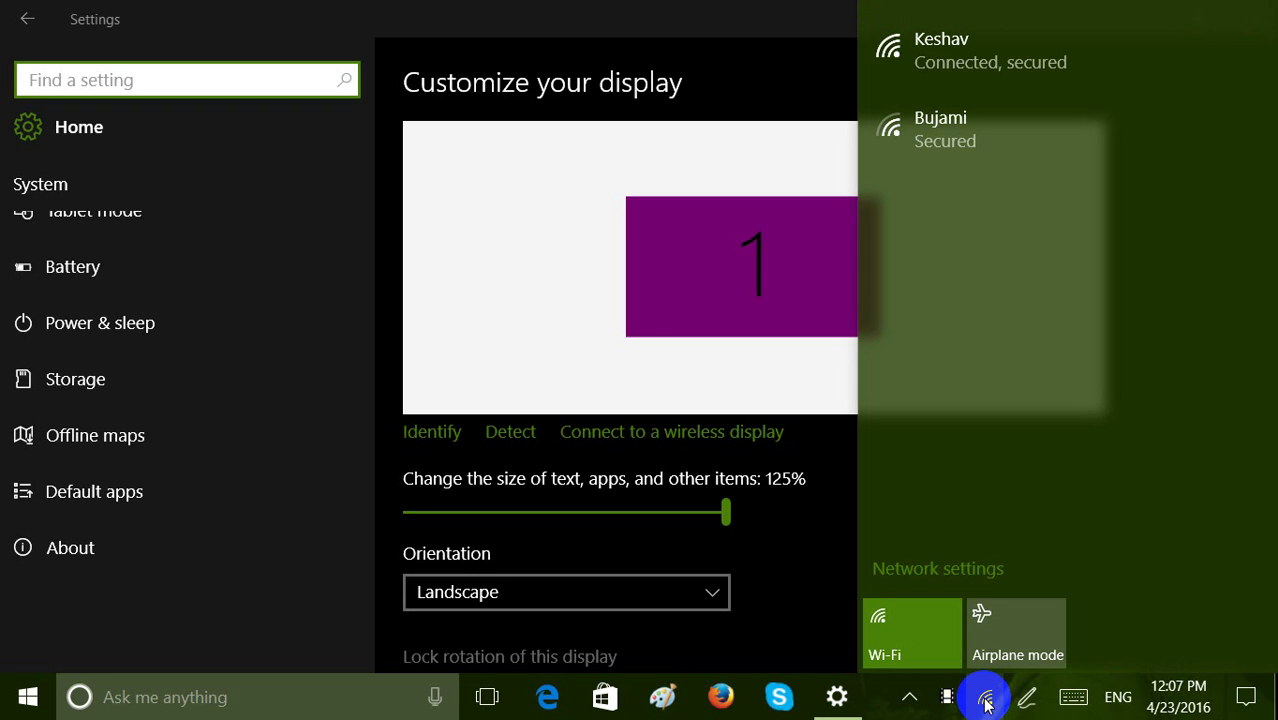
pyautogui.click(1178, 696)
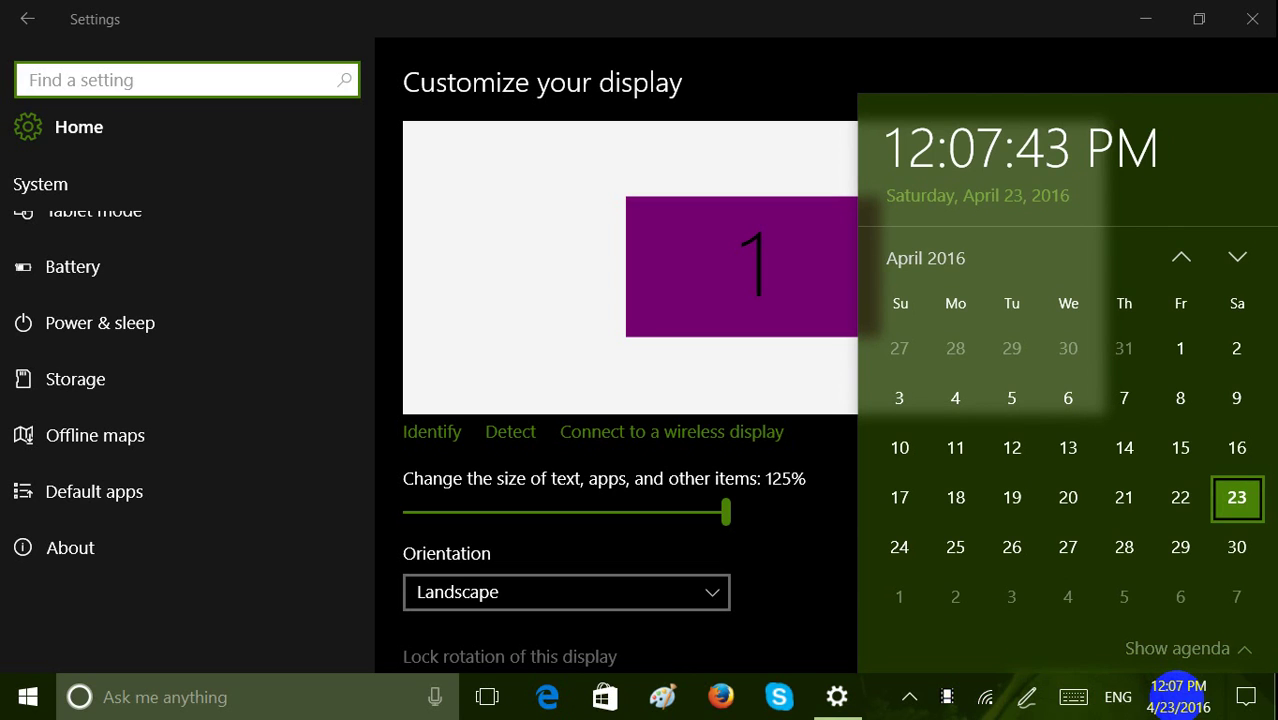
pyautogui.click(1185, 648)
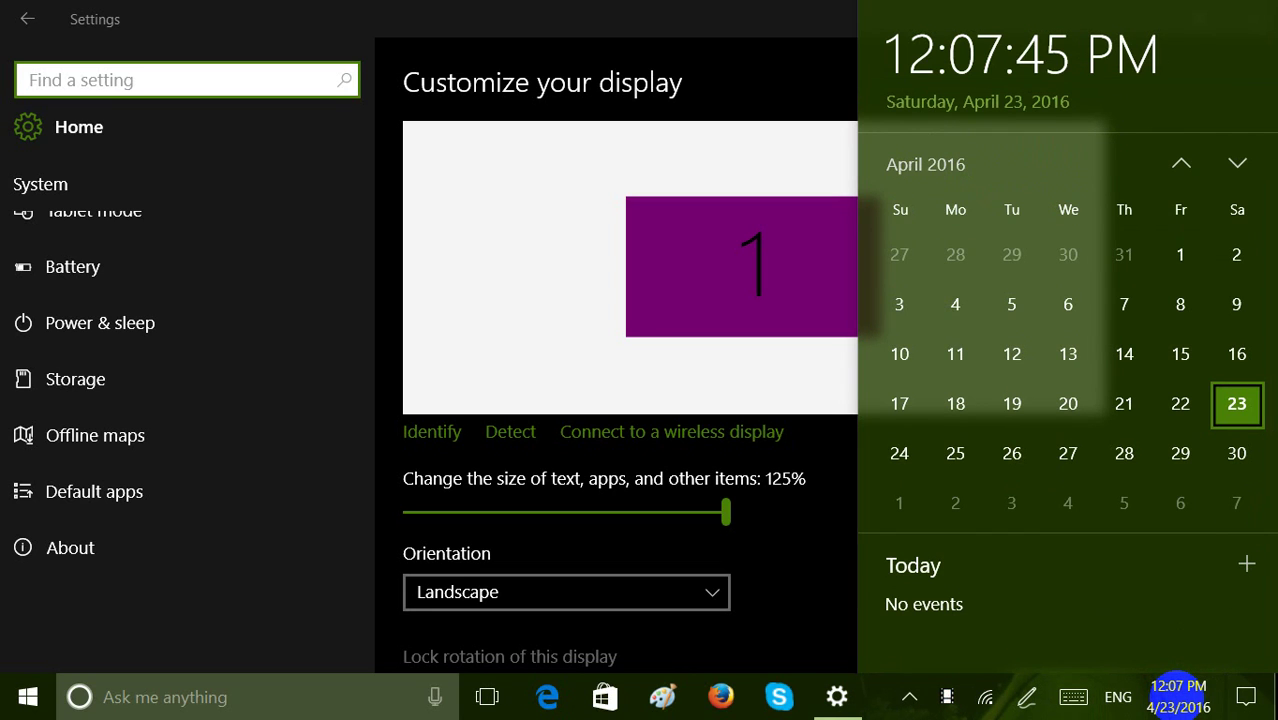